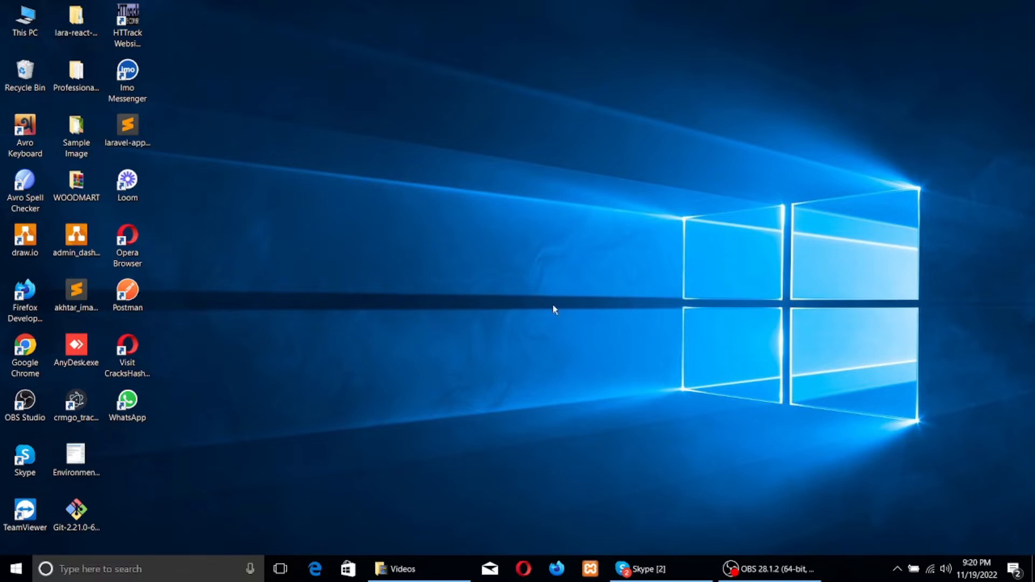
pyautogui.click(768, 569)
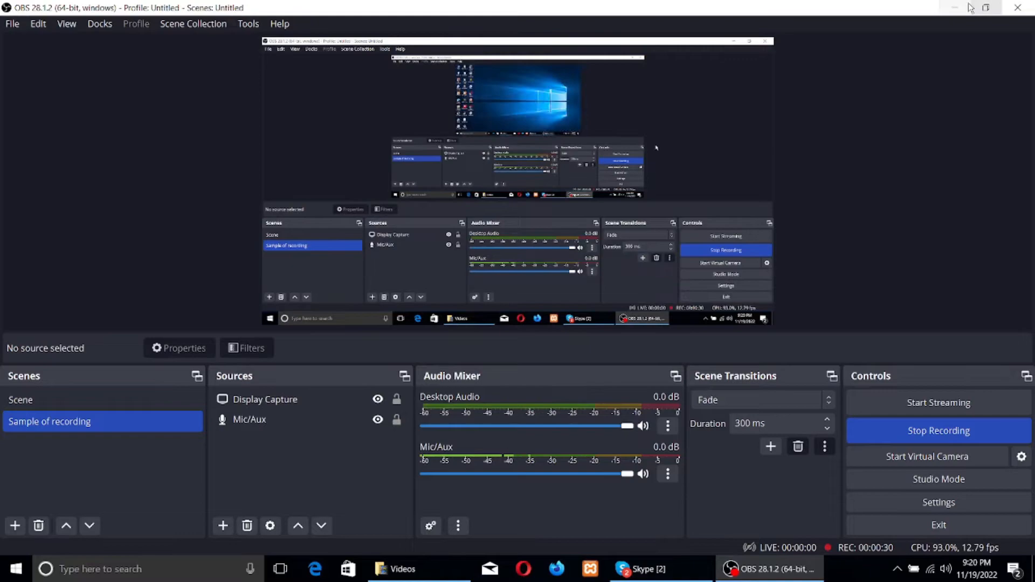
pyautogui.click(969, 7)
pyautogui.rightClick(463, 145)
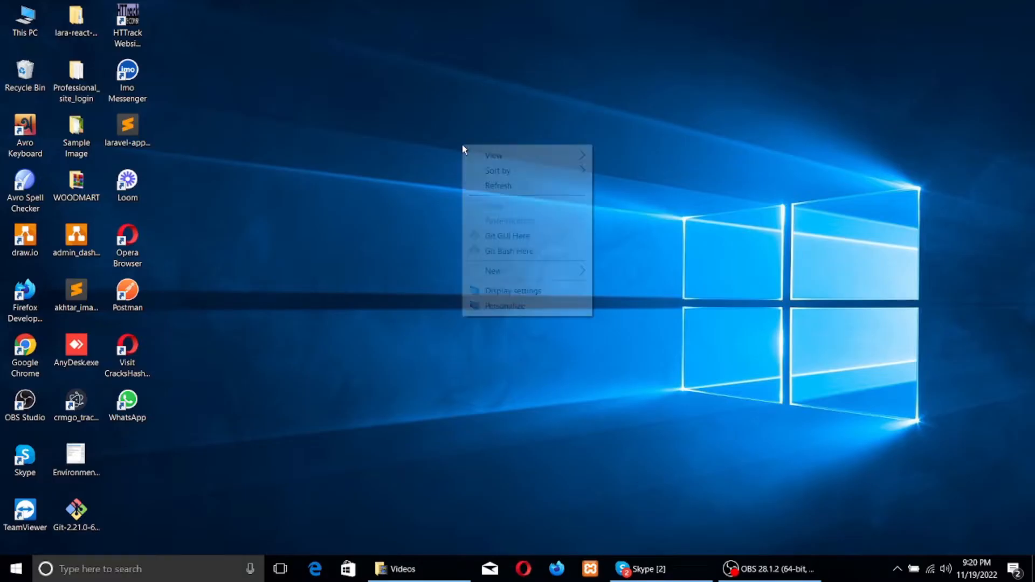
pyautogui.moveTo(474, 175)
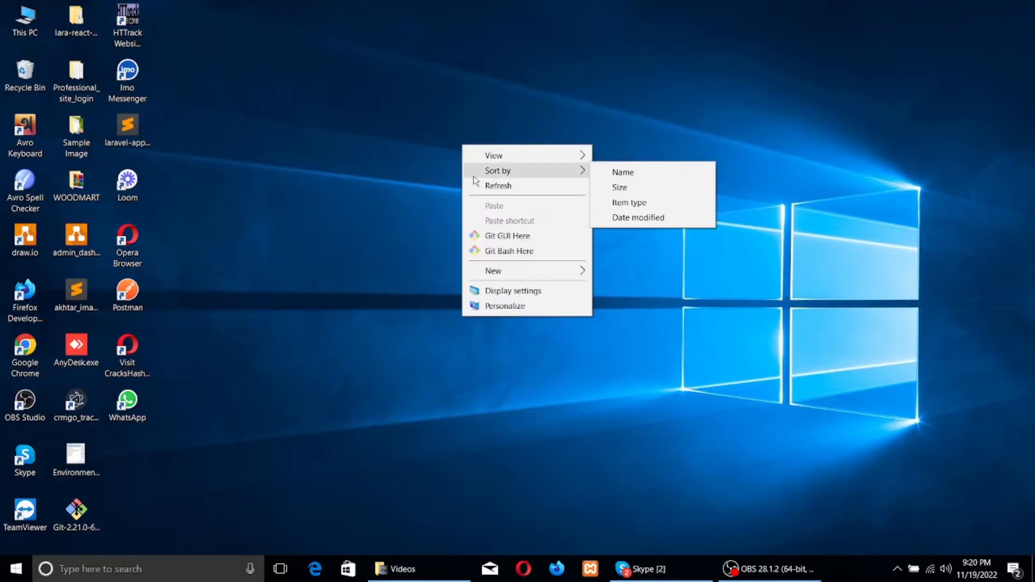
pyautogui.click(491, 185)
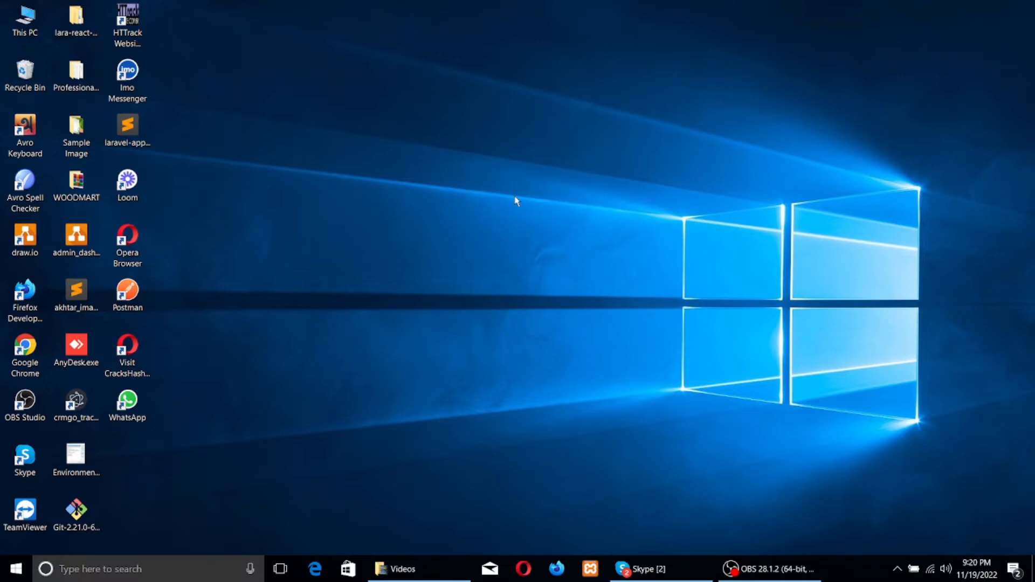
# Open Google Chrome and search Google for logomakr
pyautogui.click(45, 339)
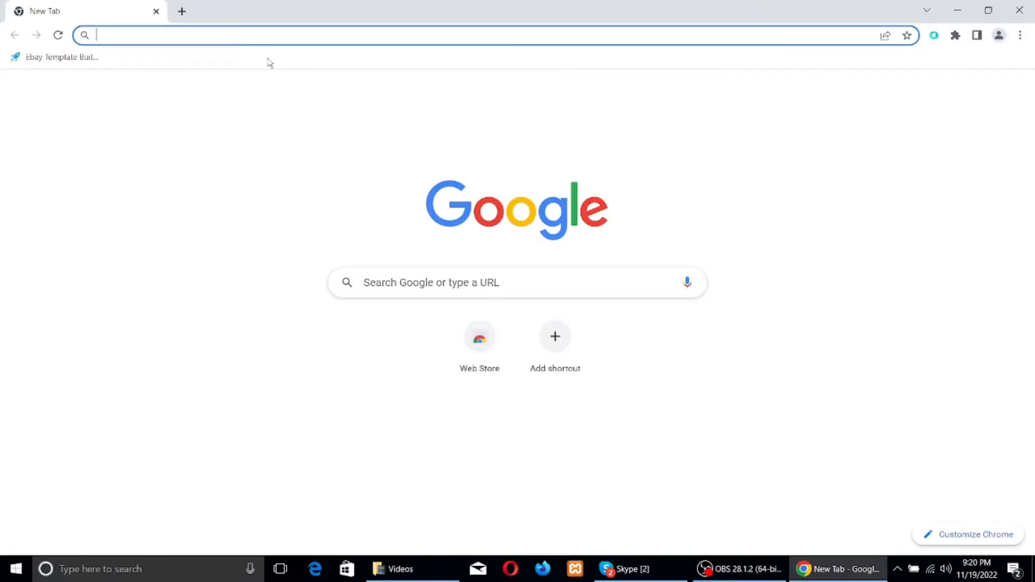
pyautogui.write('logo')
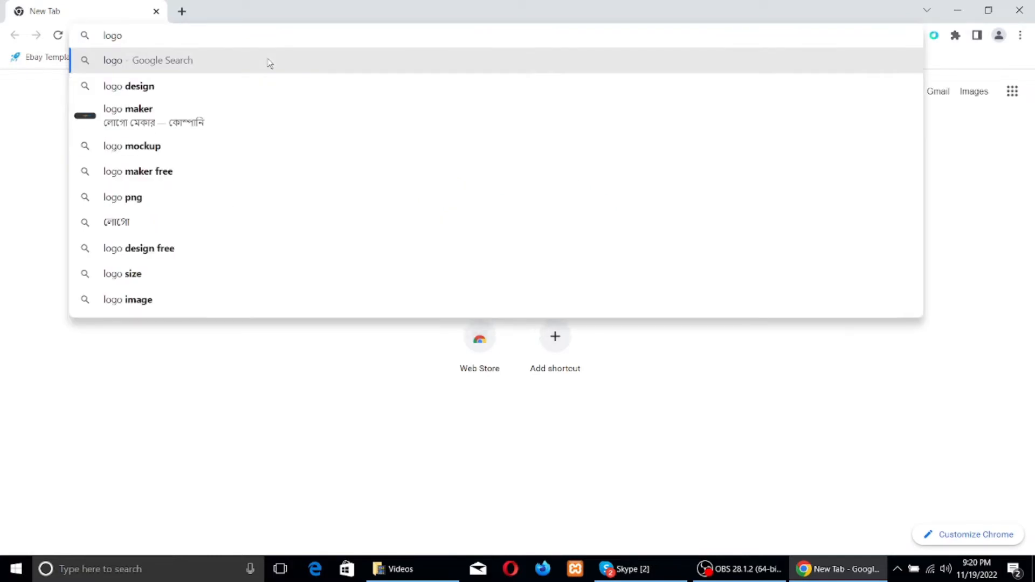
pyautogui.write('make')
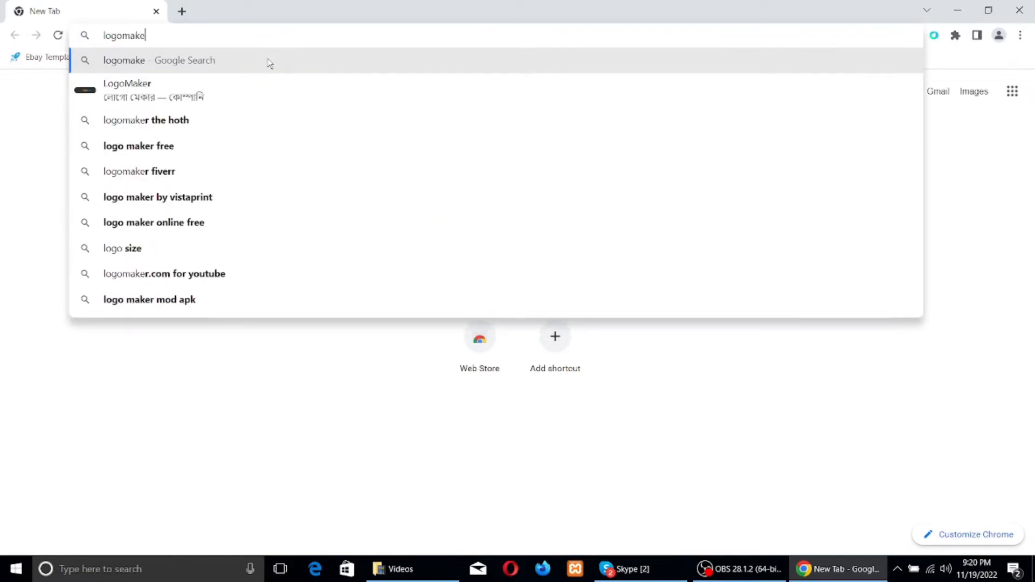
pyautogui.press('BackSpace')
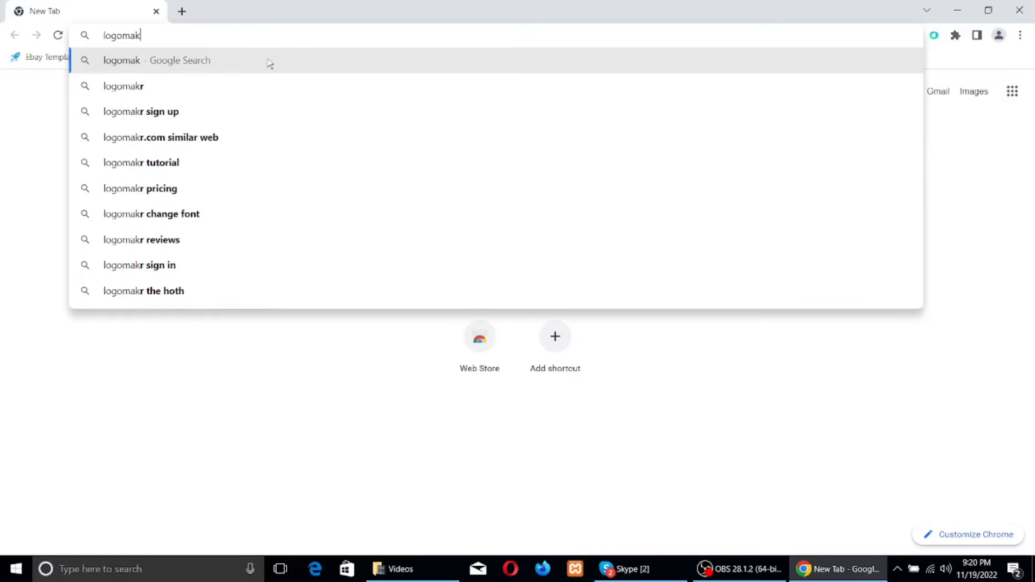
pyautogui.press('Down')
pyautogui.press('Return')
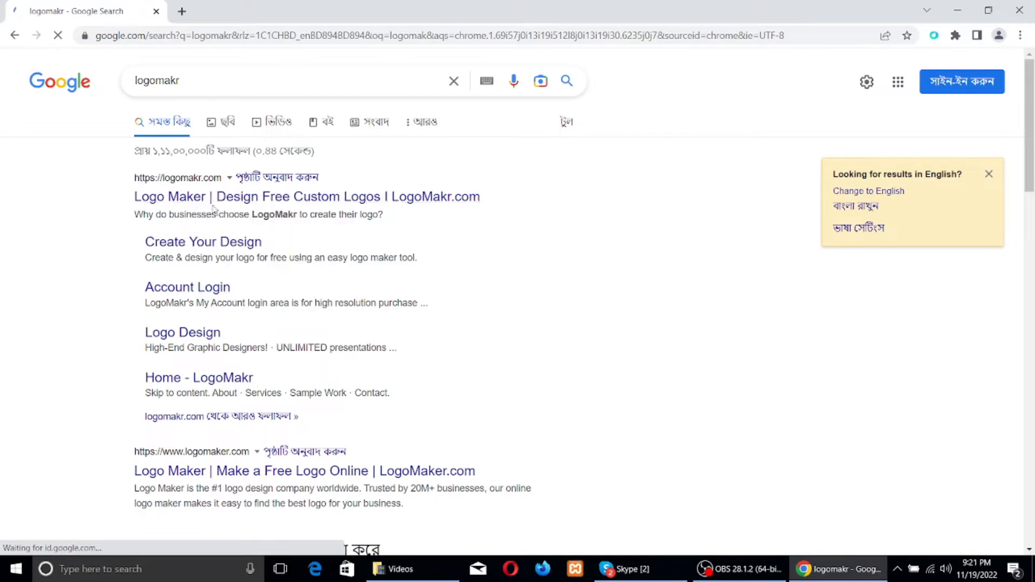
# Open the LogoMakr.com website from the results and start a new logo design
pyautogui.click(197, 197)
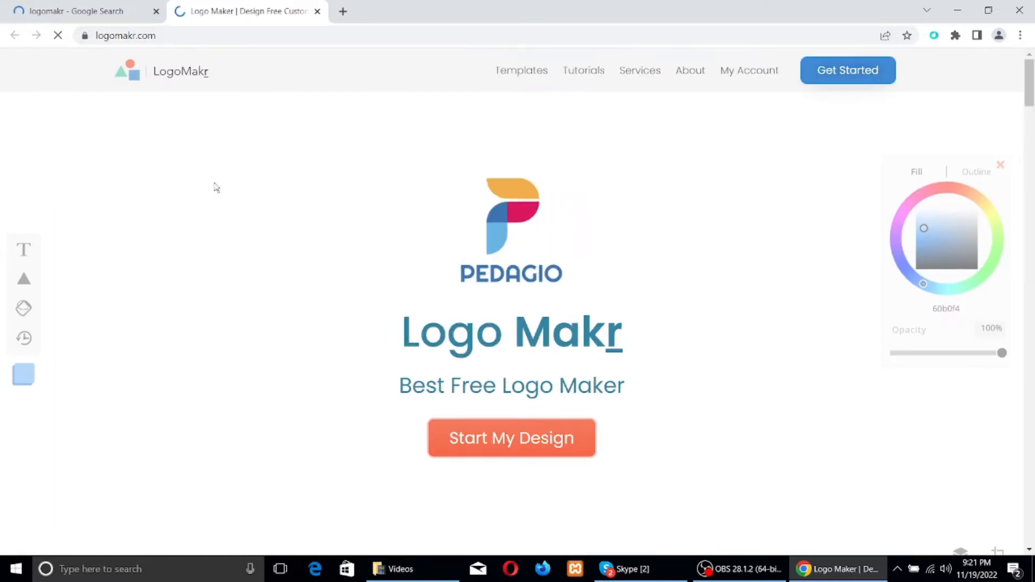
pyautogui.click(495, 456)
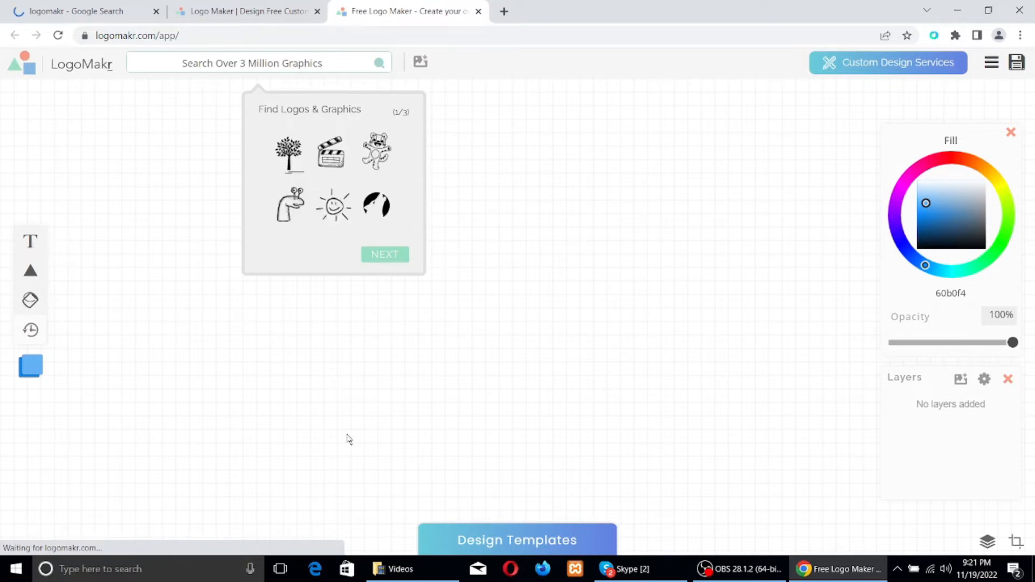
# Browse the design templates and open the BIOLAYNE clean energy template
pyautogui.click(502, 541)
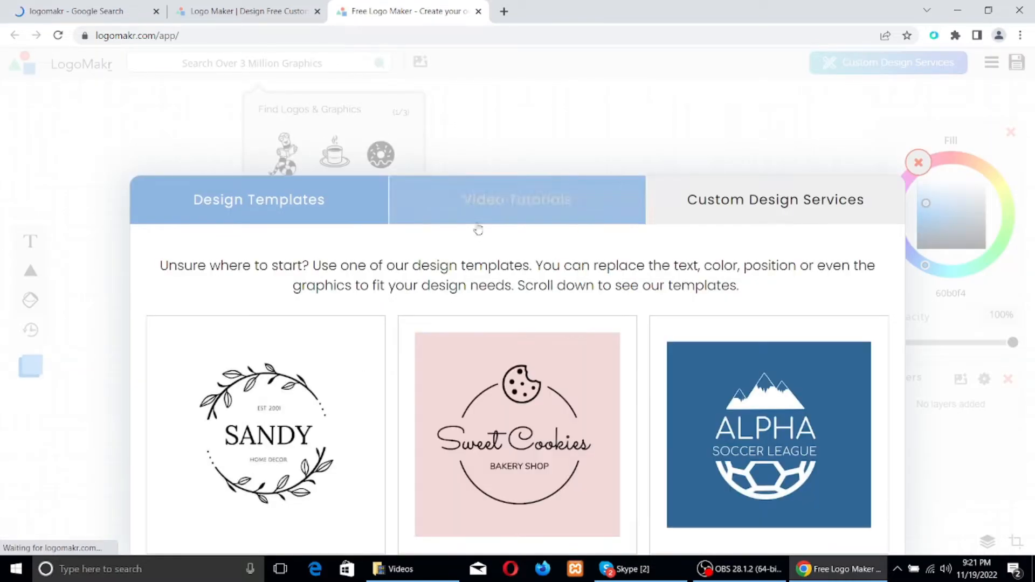
pyautogui.scroll(-1, 387, 350)
pyautogui.scroll(-6, 387, 377)
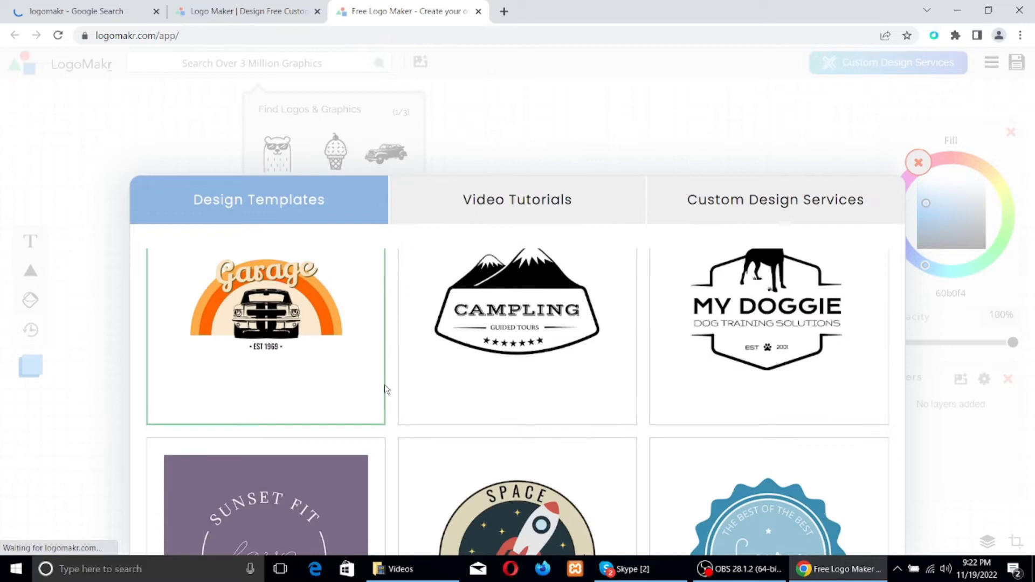
pyautogui.scroll(-15, 381, 392)
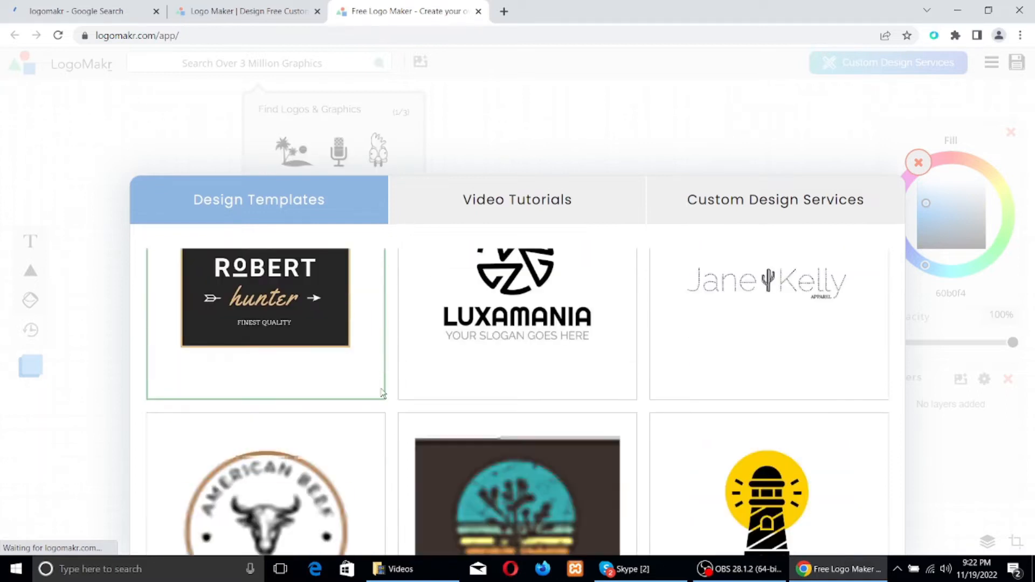
pyautogui.scroll(-10, 381, 400)
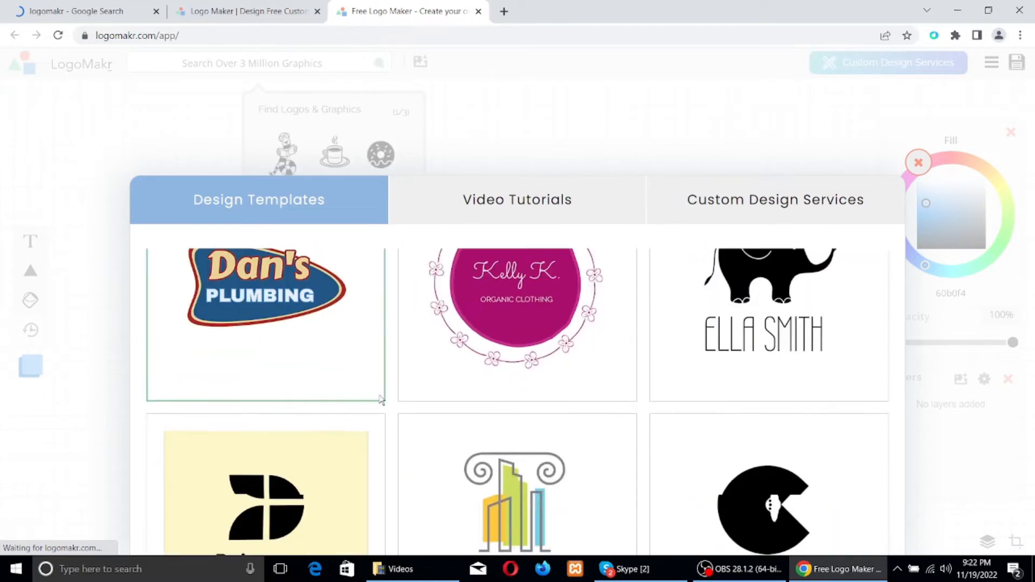
pyautogui.scroll(-10, 381, 399)
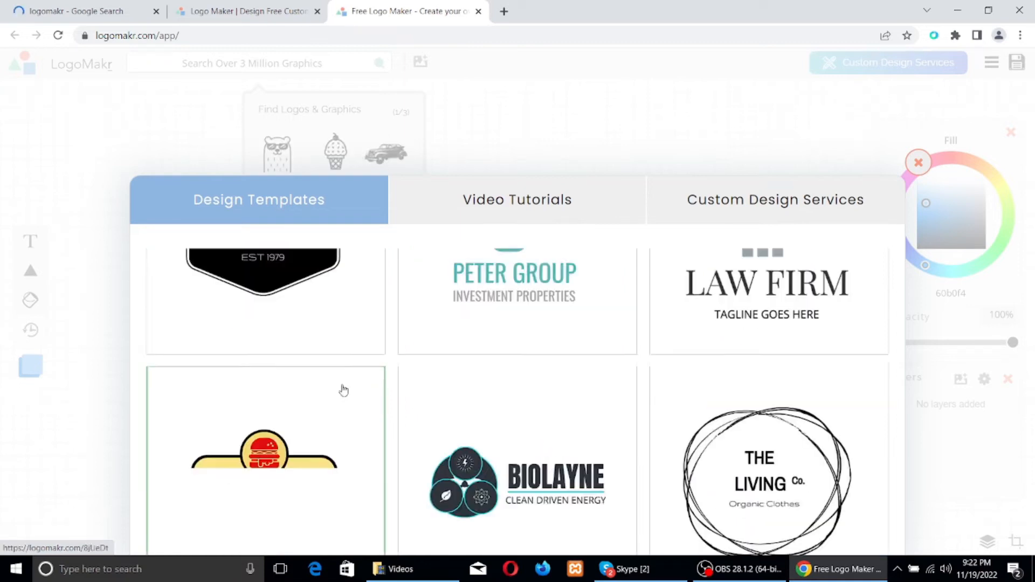
pyautogui.click(504, 376)
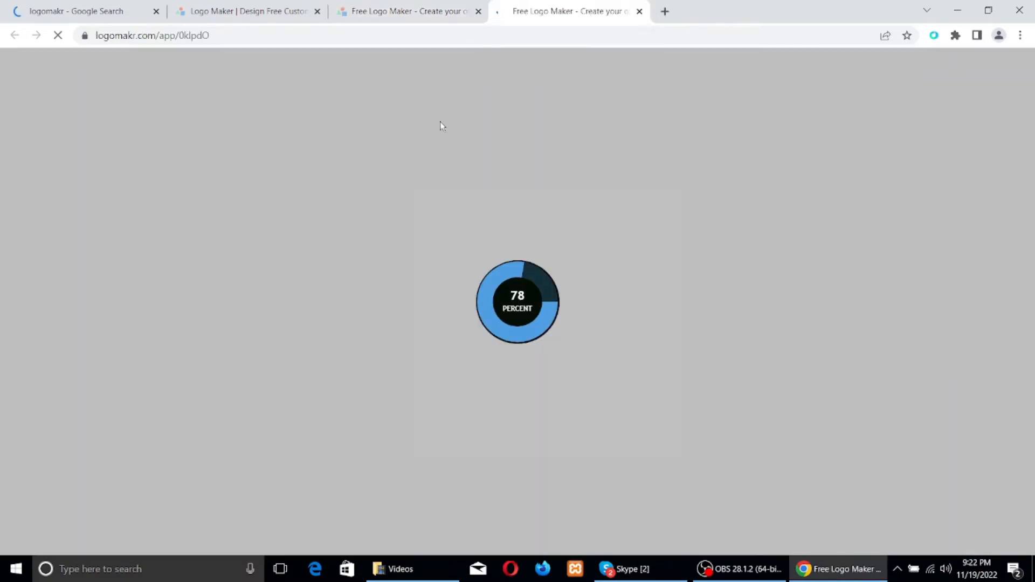
# Return to the template gallery and open the yellow bee-and-flower template
pyautogui.click(415, 11)
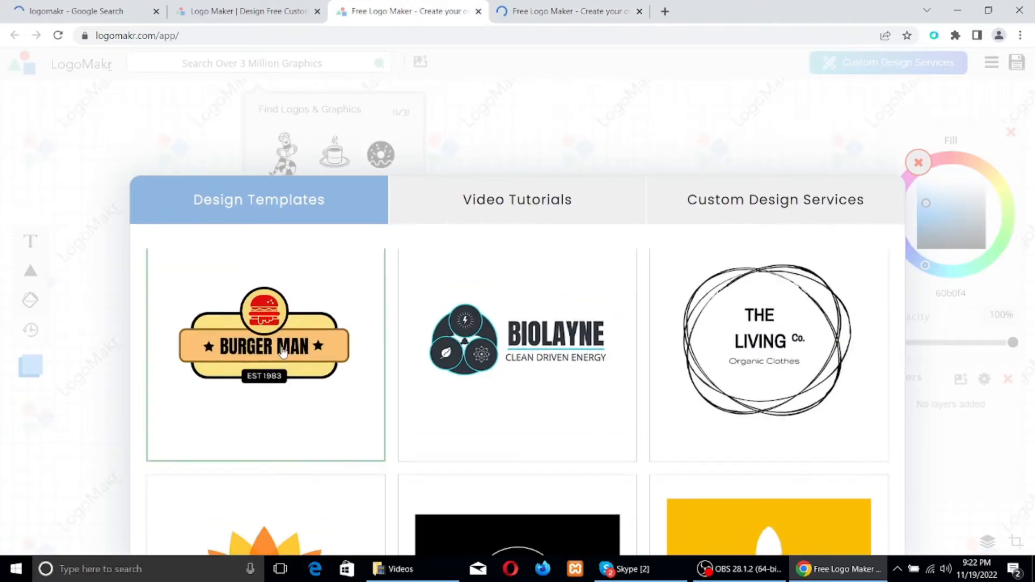
pyautogui.scroll(-5, 290, 366)
pyautogui.scroll(-12, 462, 376)
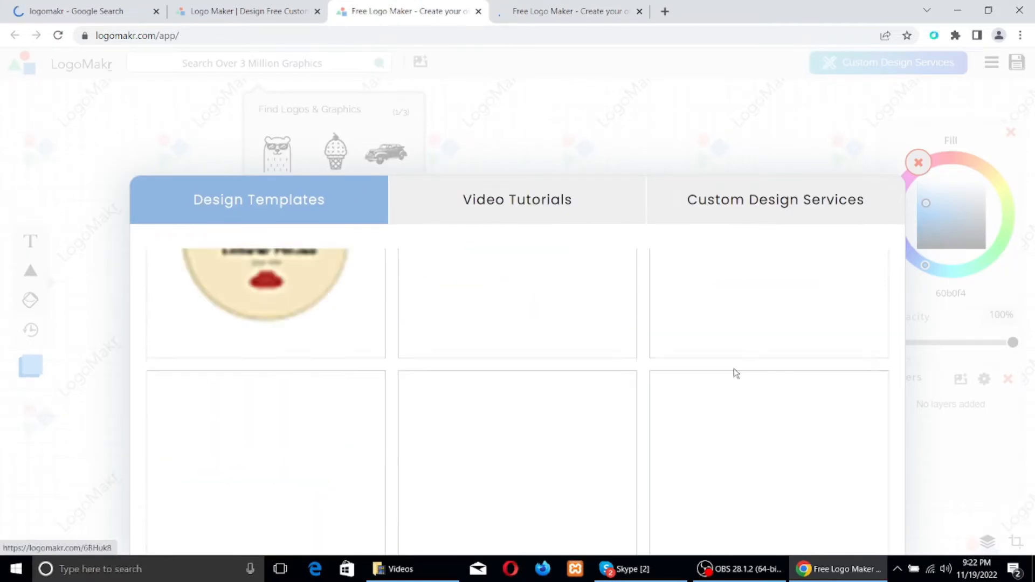
pyautogui.click(737, 321)
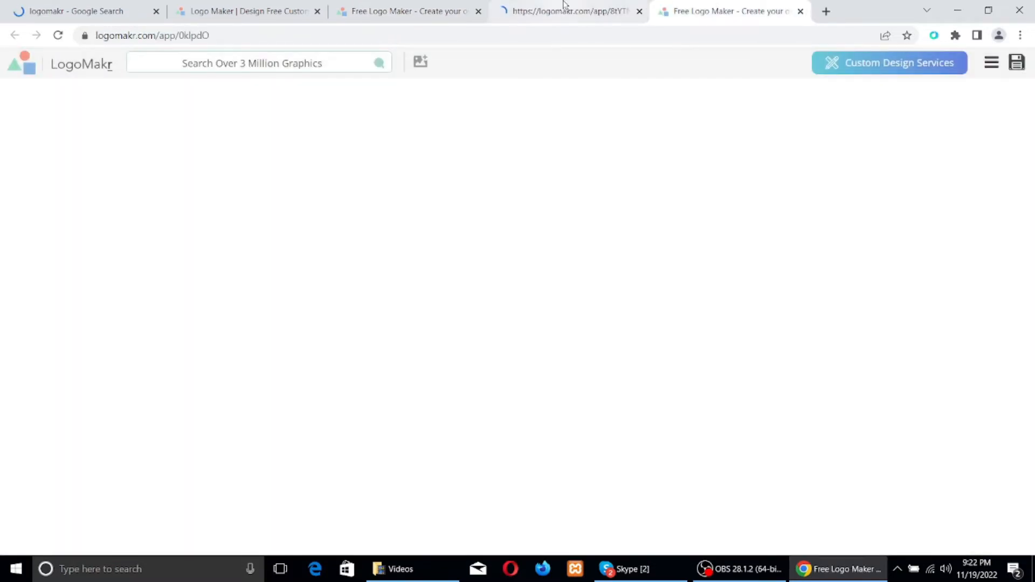
# Return to the template gallery and open the black BBQ TIME badge template
pyautogui.click(563, 6)
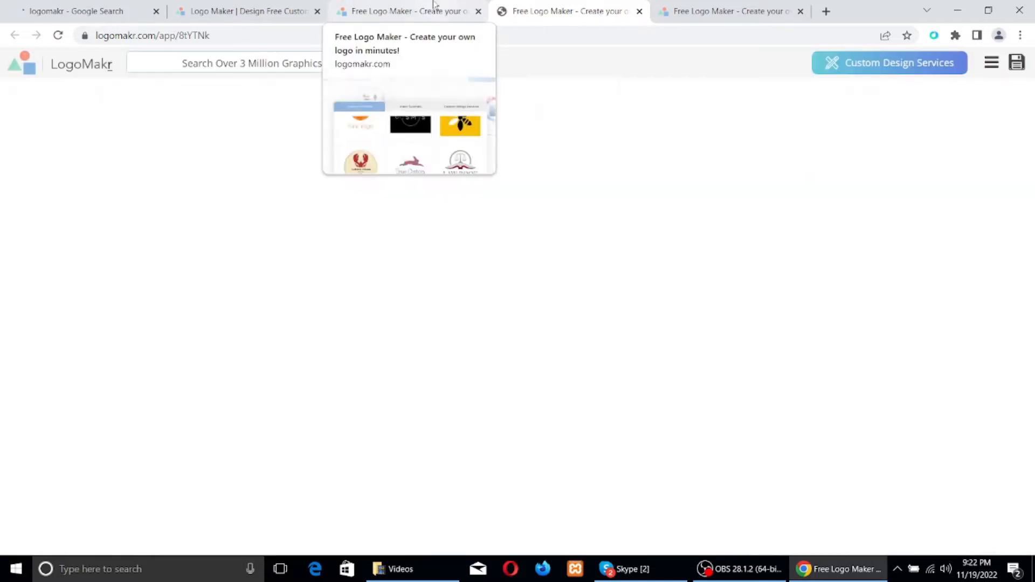
pyautogui.click(385, 8)
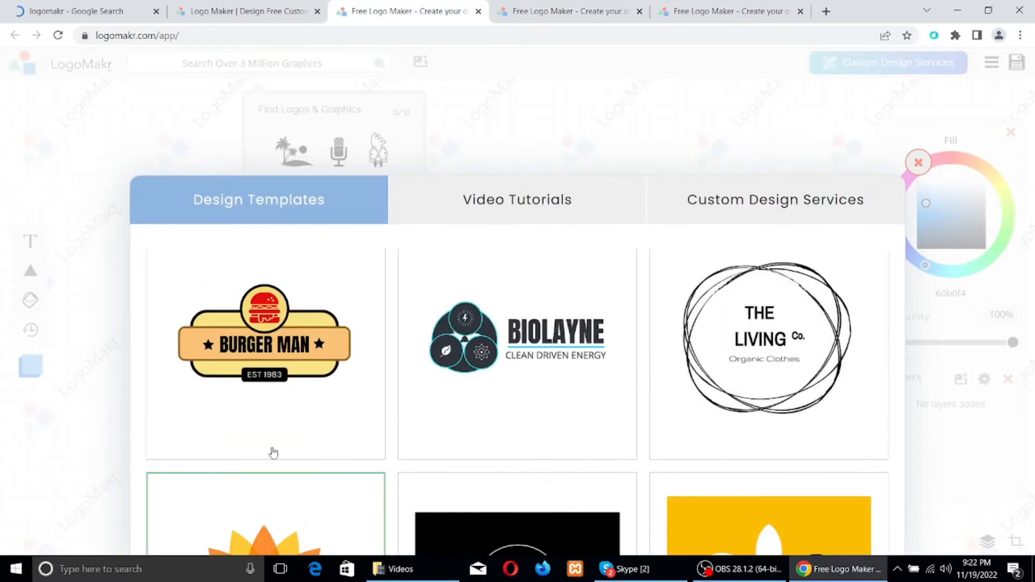
pyautogui.scroll(8, 275, 445)
pyautogui.scroll(-4, 266, 454)
pyautogui.click(277, 391)
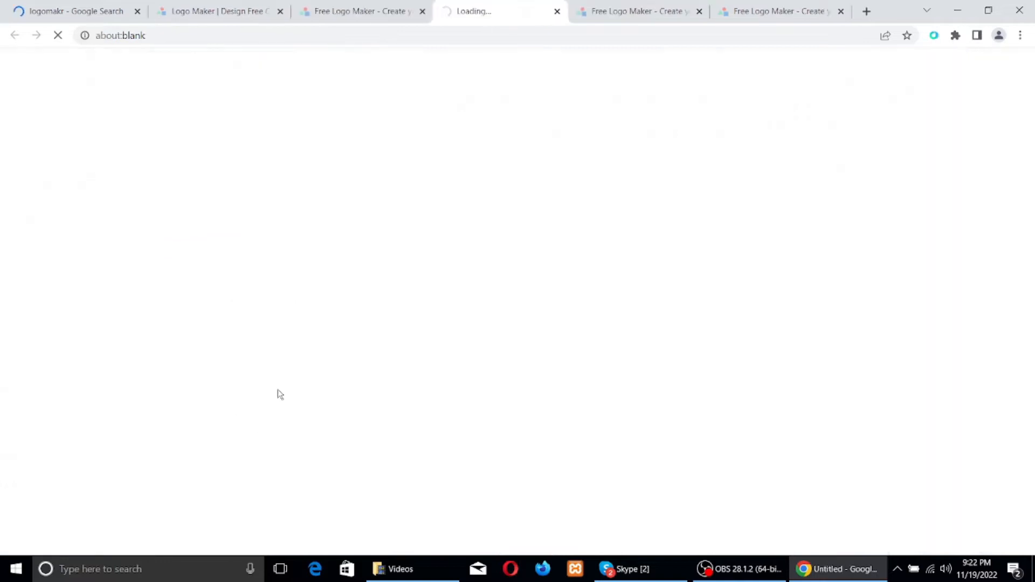
# Examine the artwork and layers of the bee-and-flower and BIOLAYNE templates on their canvases
pyautogui.click(637, 8)
pyautogui.click(755, 7)
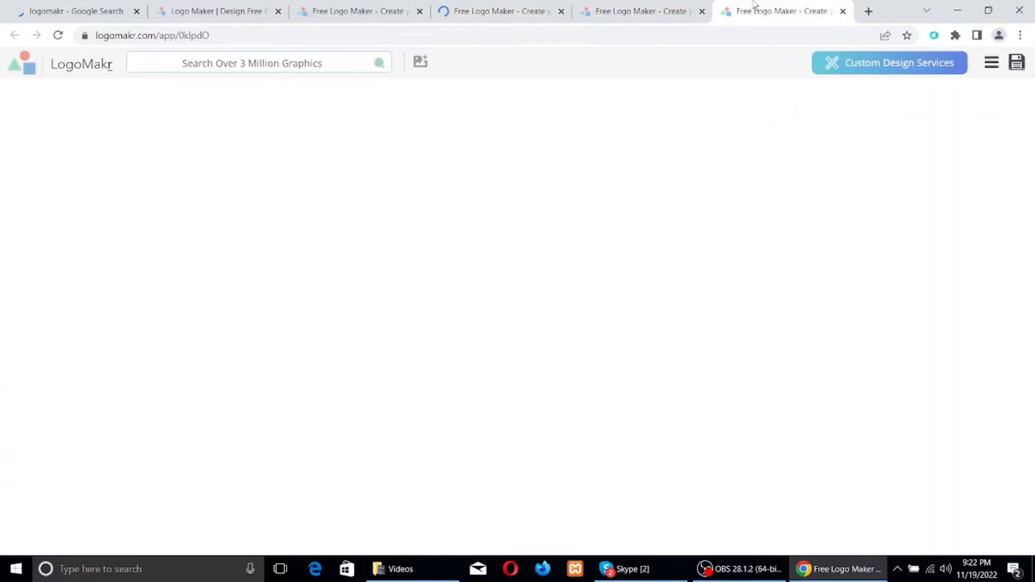
pyautogui.click(640, 7)
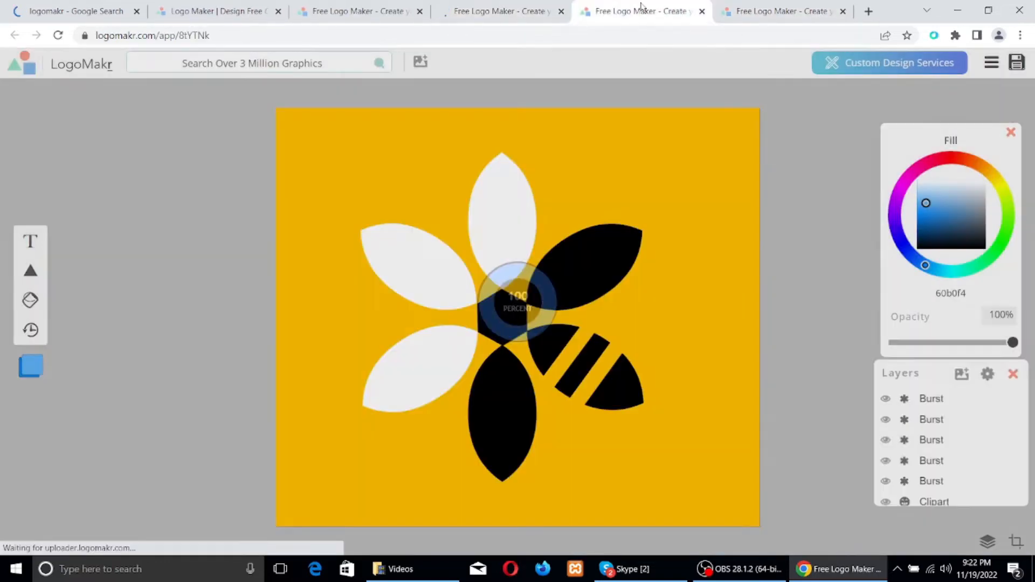
pyautogui.click(553, 333)
pyautogui.click(591, 321)
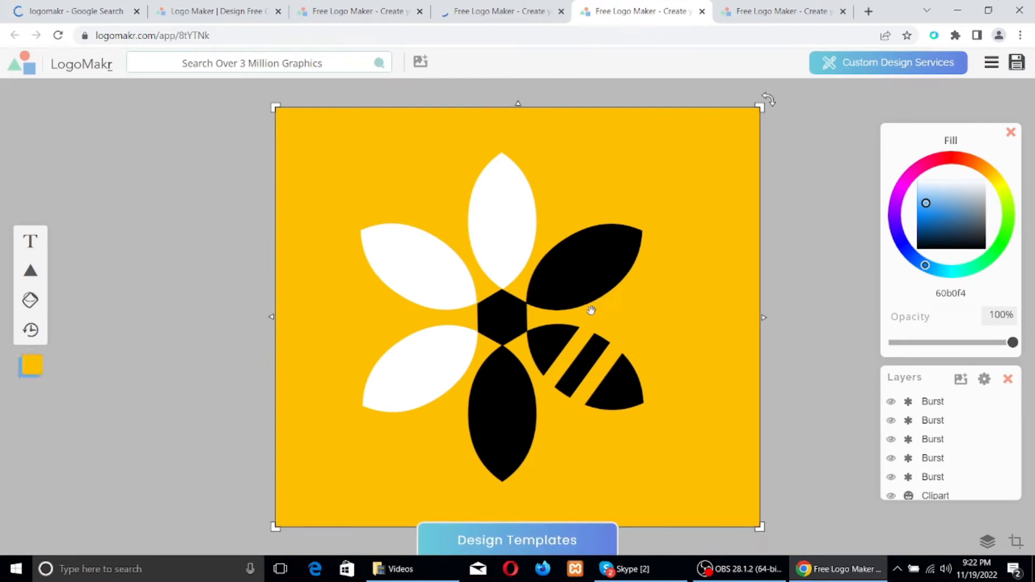
pyautogui.click(600, 263)
pyautogui.click(782, 11)
pyautogui.click(548, 240)
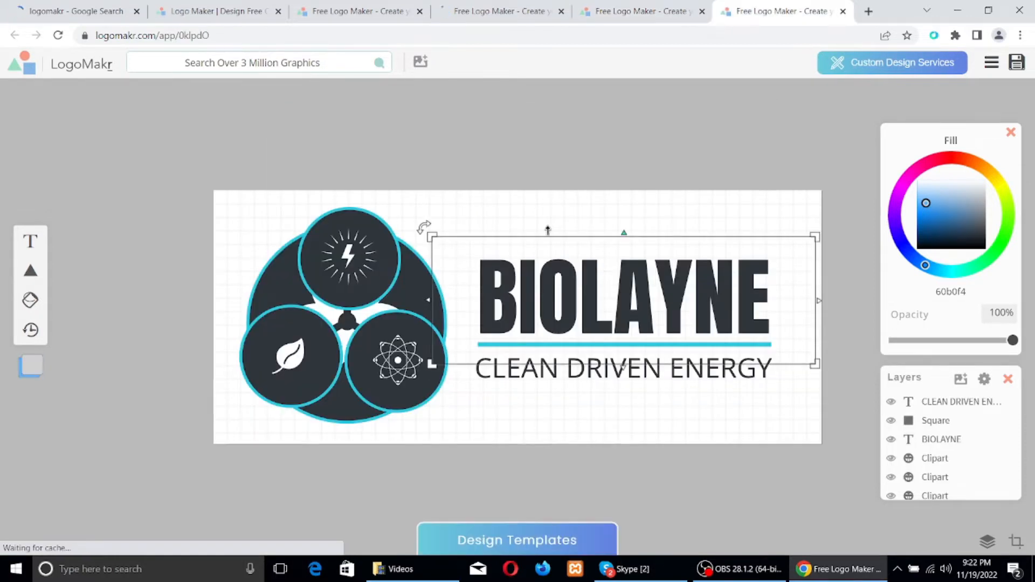
# Compare the BBQ TIME template with the bee-and-flower and BIOLAYNE templates, and select the black BBQ TIME badge shape
pyautogui.click(469, 10)
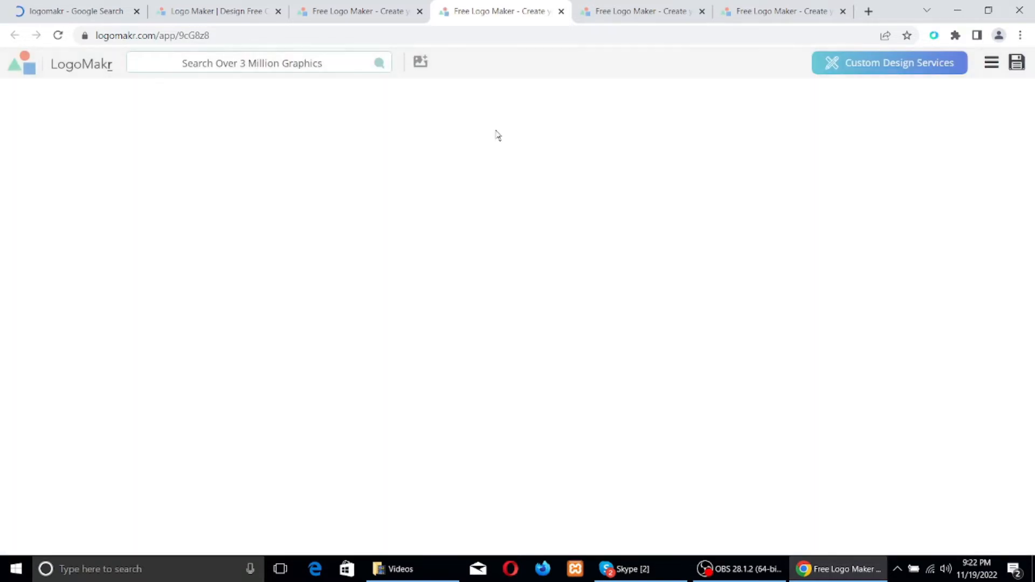
pyautogui.click(644, 8)
pyautogui.click(801, 6)
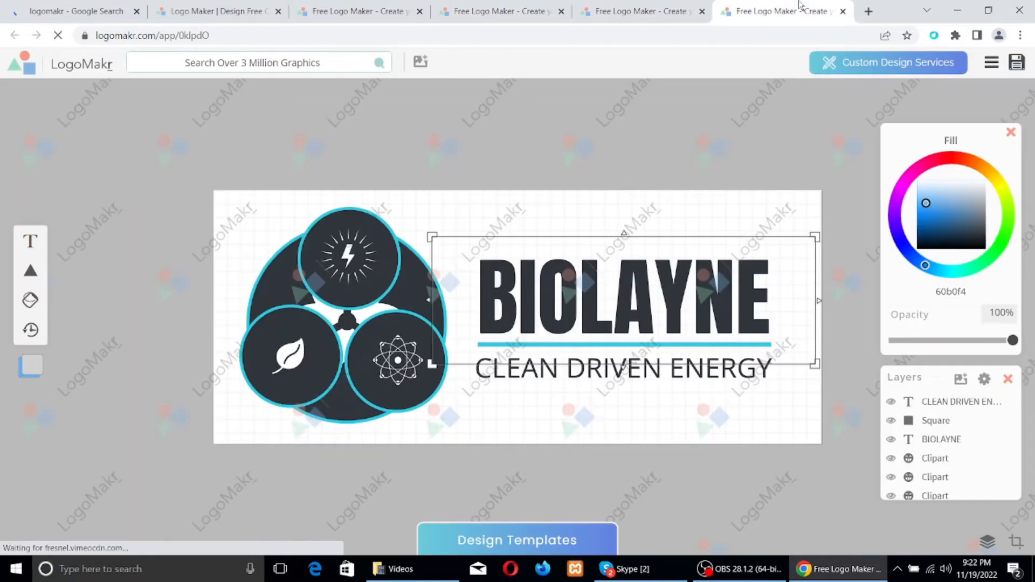
pyautogui.click(499, 11)
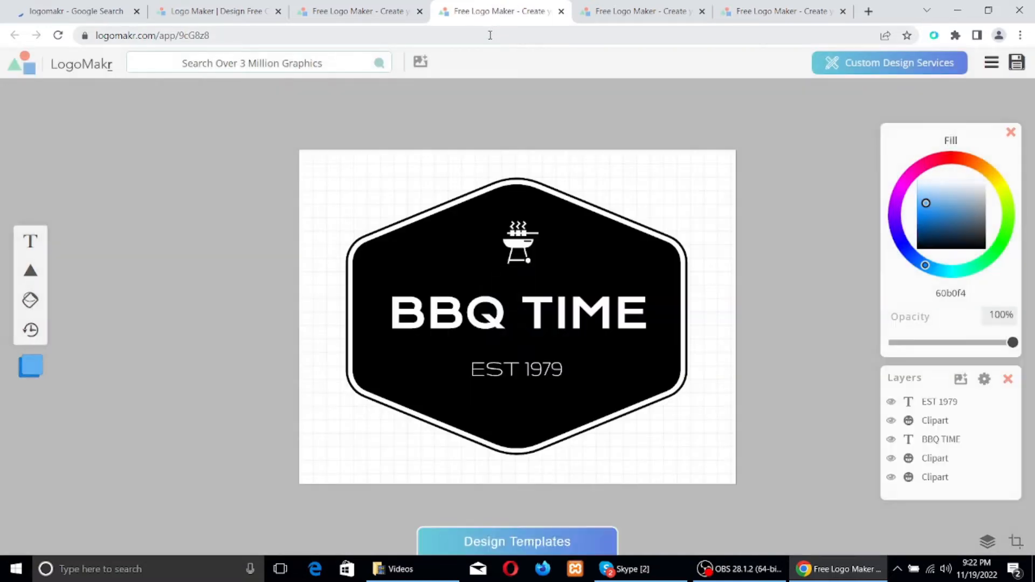
pyautogui.click(641, 10)
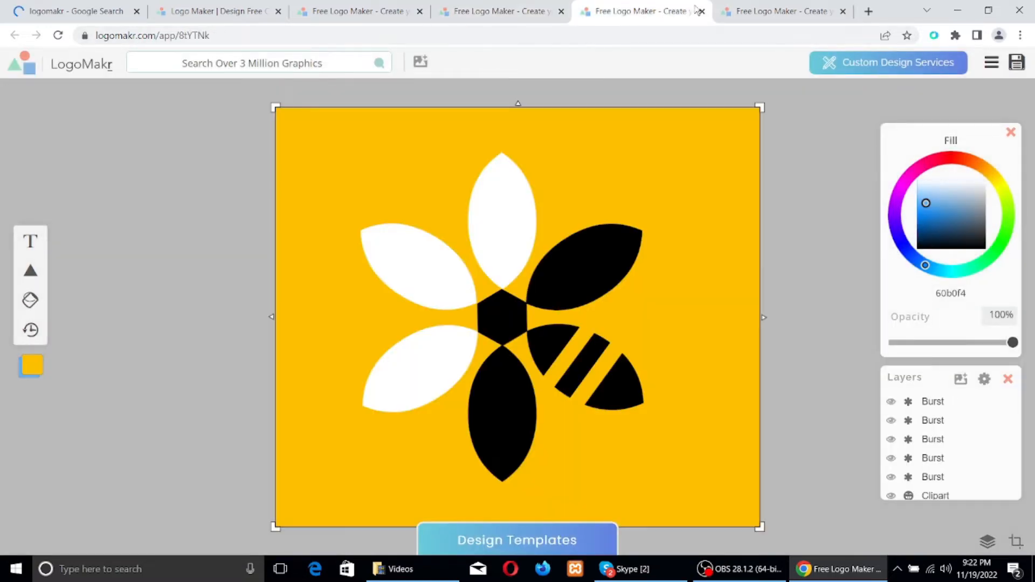
pyautogui.click(807, 6)
pyautogui.click(610, 10)
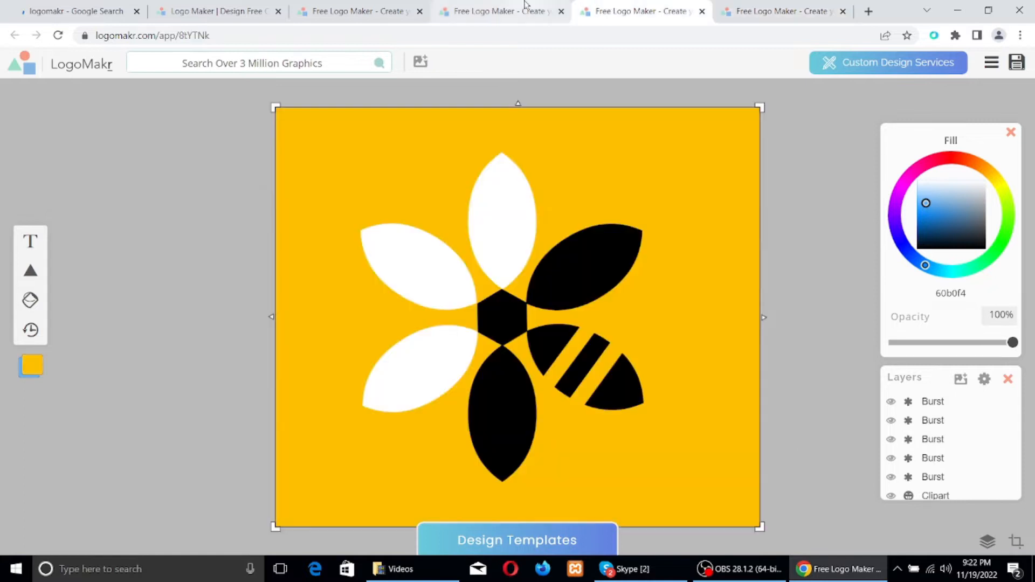
pyautogui.click(517, 13)
pyautogui.click(480, 256)
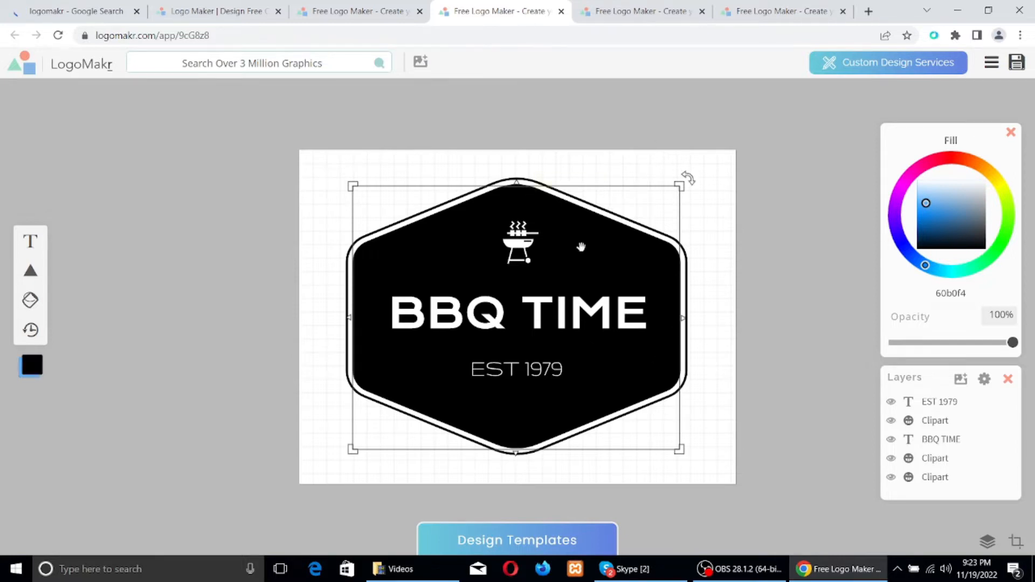
# Close the bee-and-flower and BIOLAYNE templates, keeping the BBQ TIME template open for editing
pyautogui.click(620, 6)
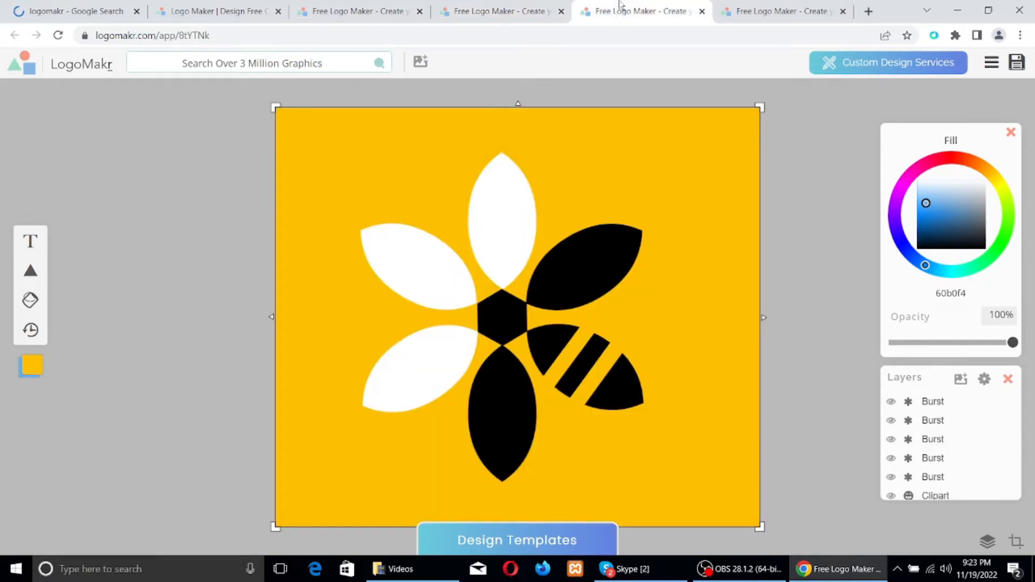
pyautogui.click(703, 11)
pyautogui.click(672, 11)
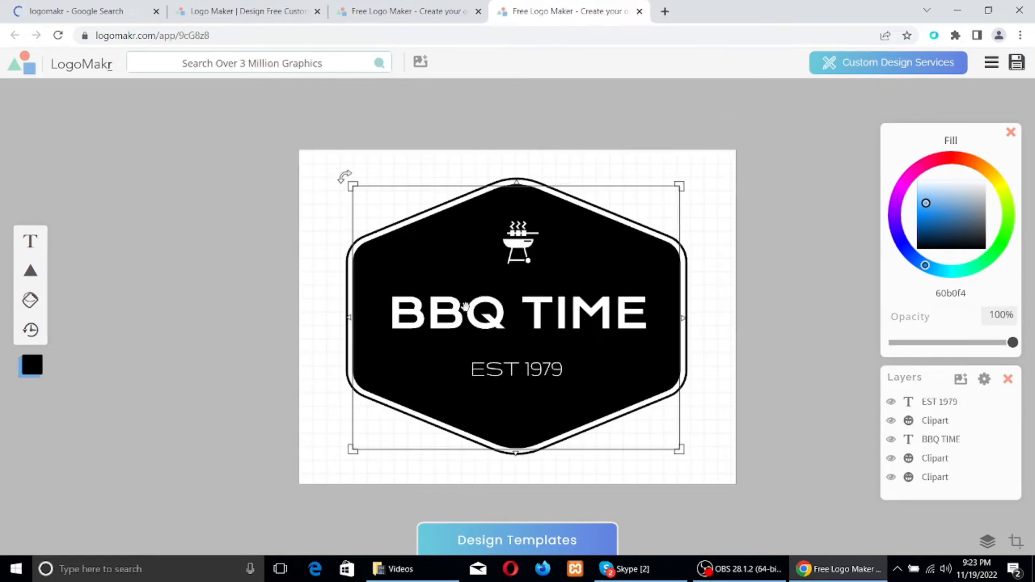
# Delete the EST 1979 text beneath the BBQ TIME heading on the badge
pyautogui.click(467, 313)
pyautogui.click(571, 200)
pyautogui.click(549, 360)
pyautogui.click(523, 234)
pyautogui.click(528, 242)
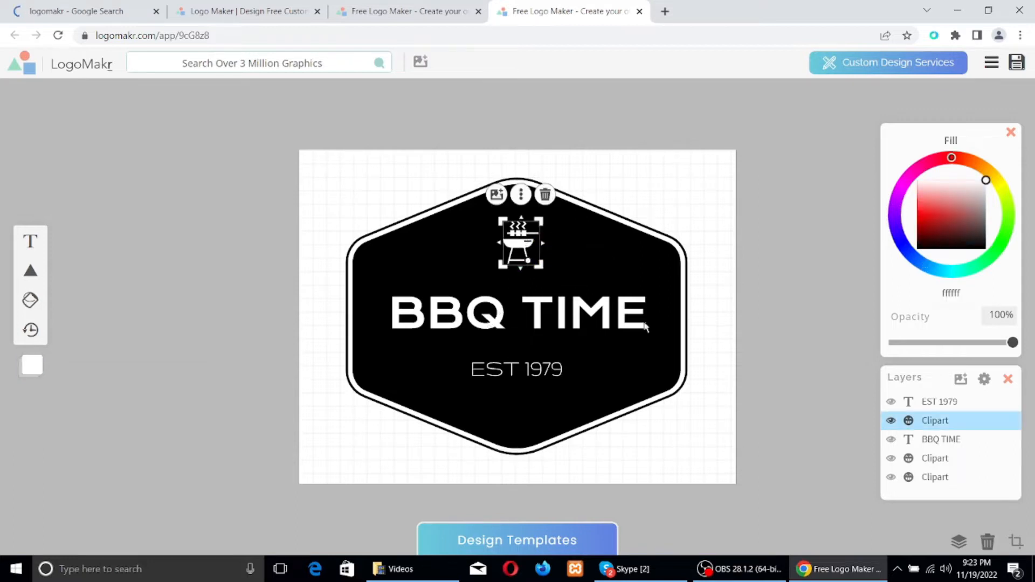
pyautogui.click(524, 325)
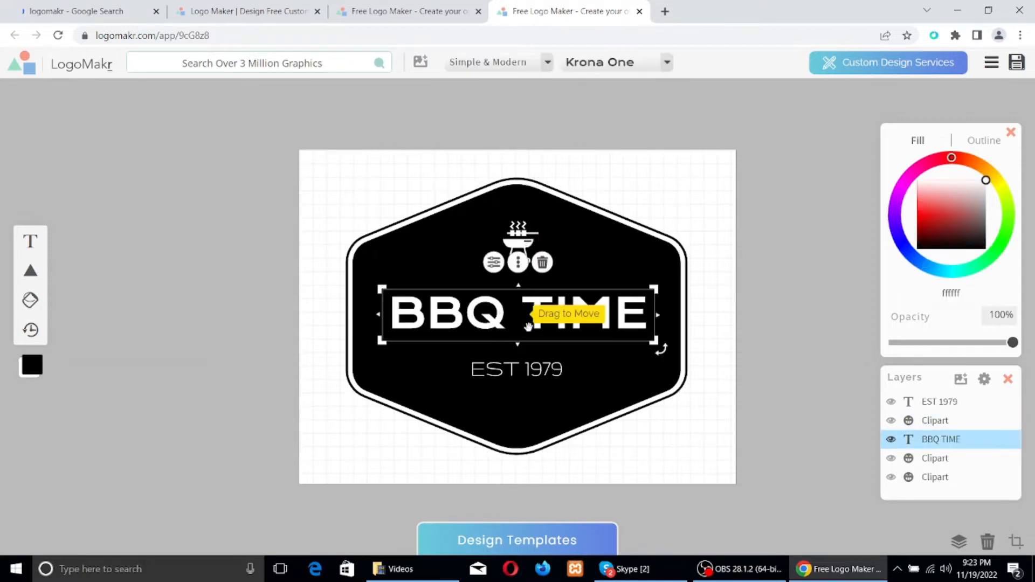
pyautogui.click(504, 372)
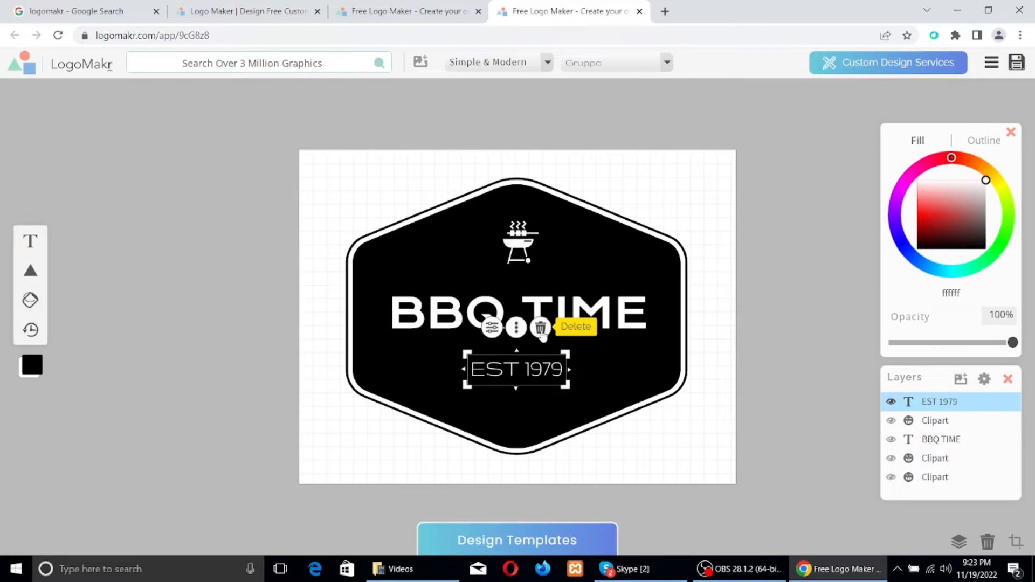
pyautogui.click(541, 330)
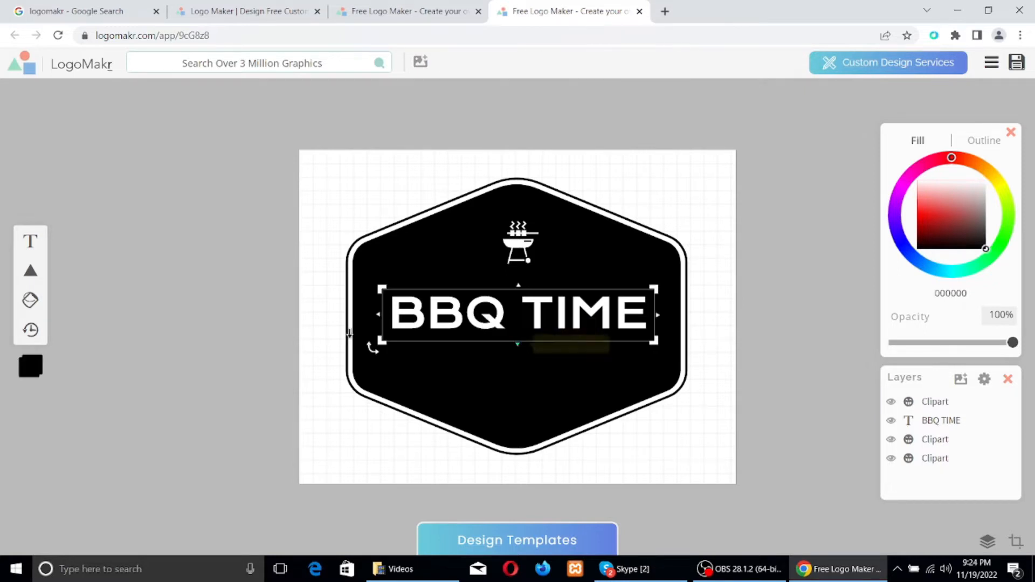
# Delete the white grill clipart above the BBQ TIME heading, keeping the heading and badge shape
pyautogui.click(543, 258)
pyautogui.click(531, 317)
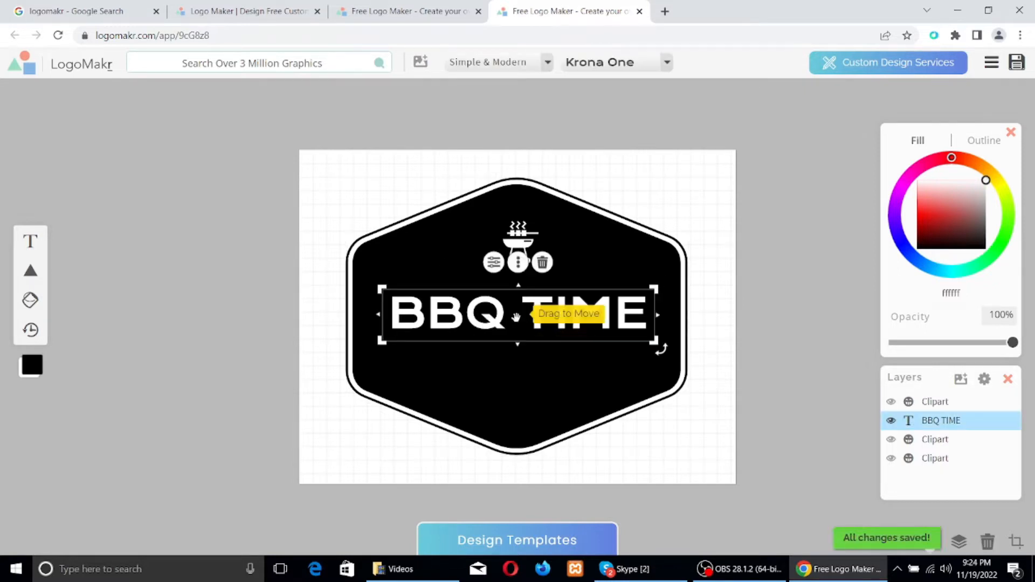
pyautogui.click(515, 259)
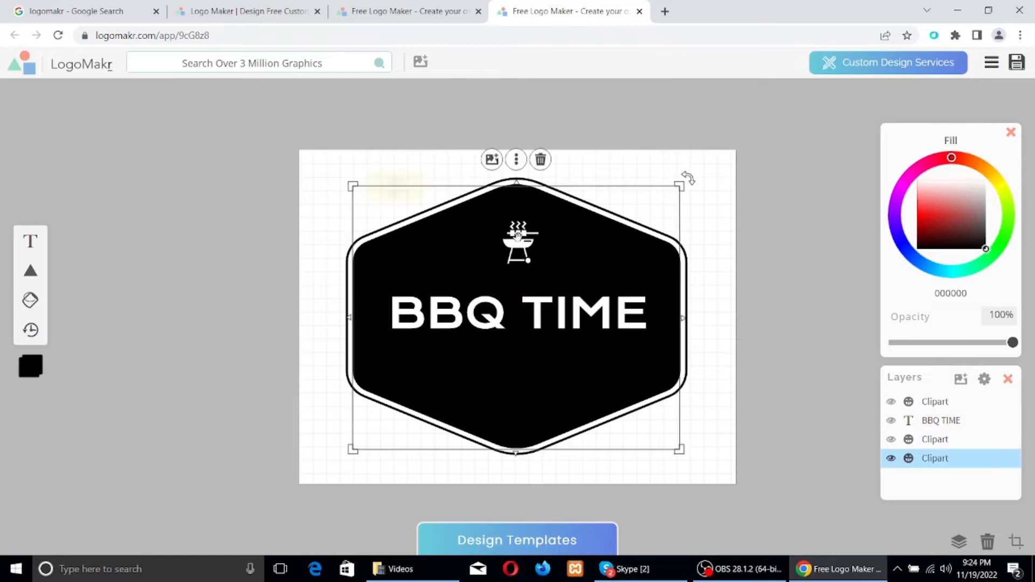
pyautogui.click(513, 316)
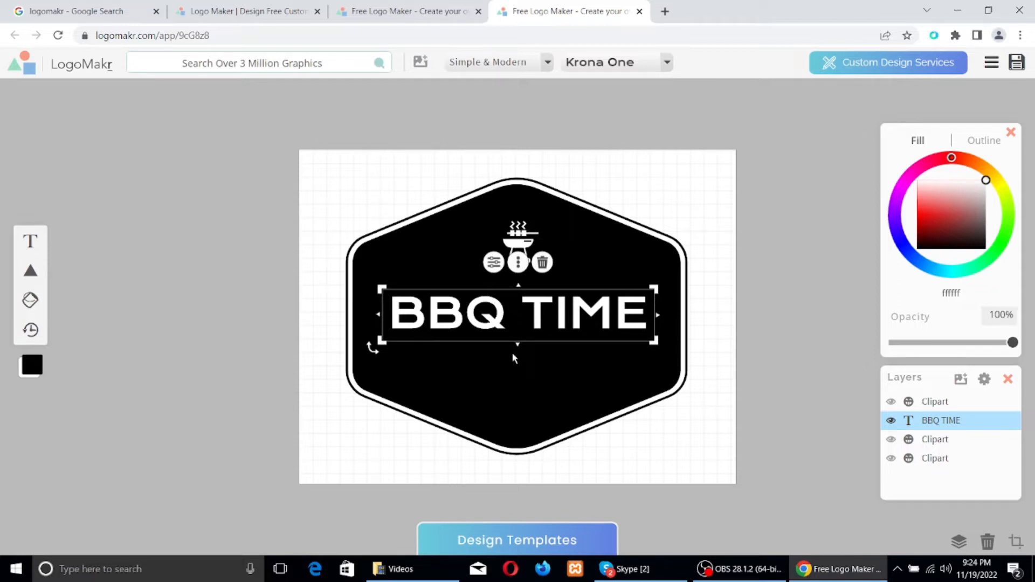
pyautogui.click(521, 237)
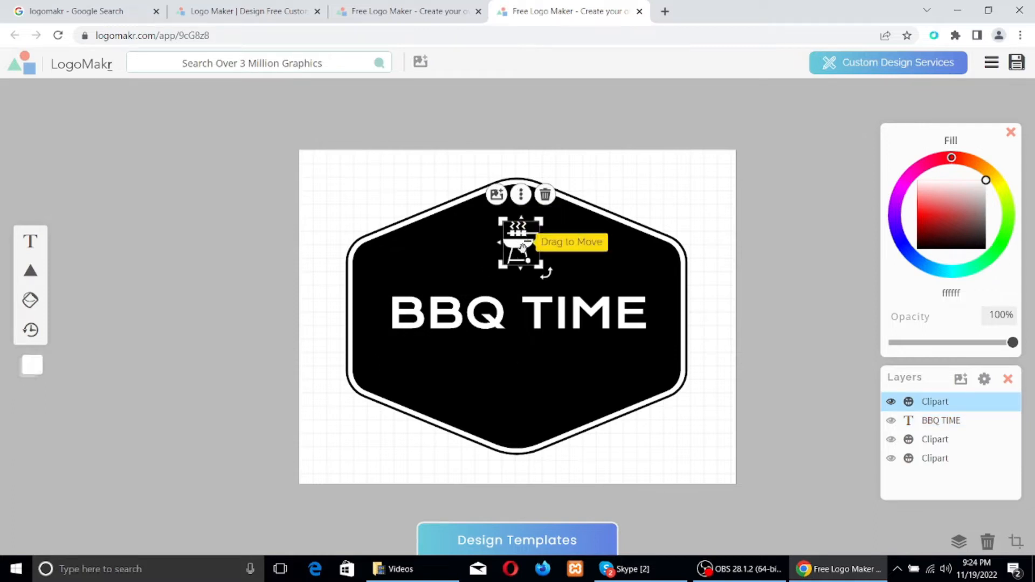
pyautogui.click(546, 197)
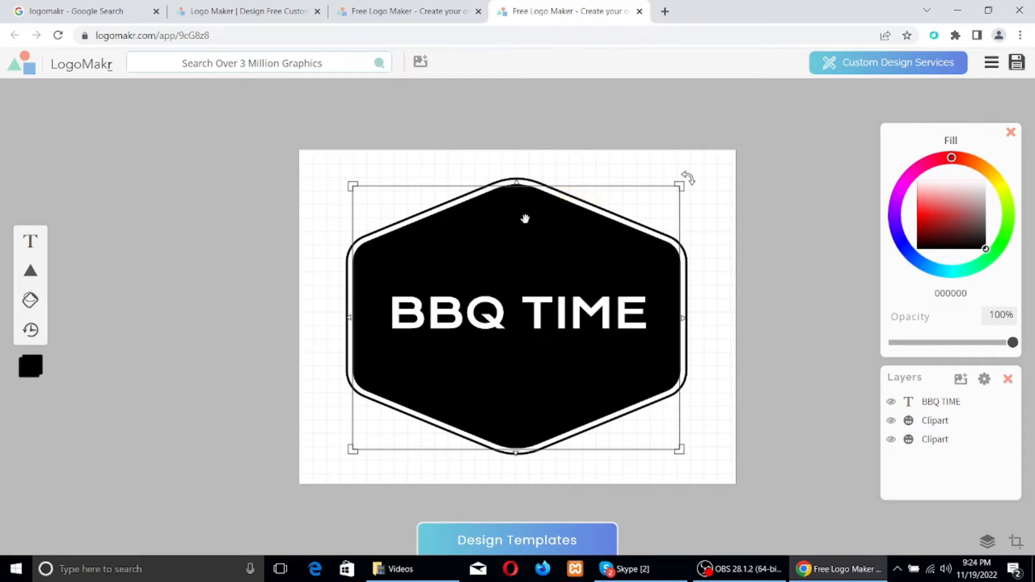
pyautogui.click(512, 232)
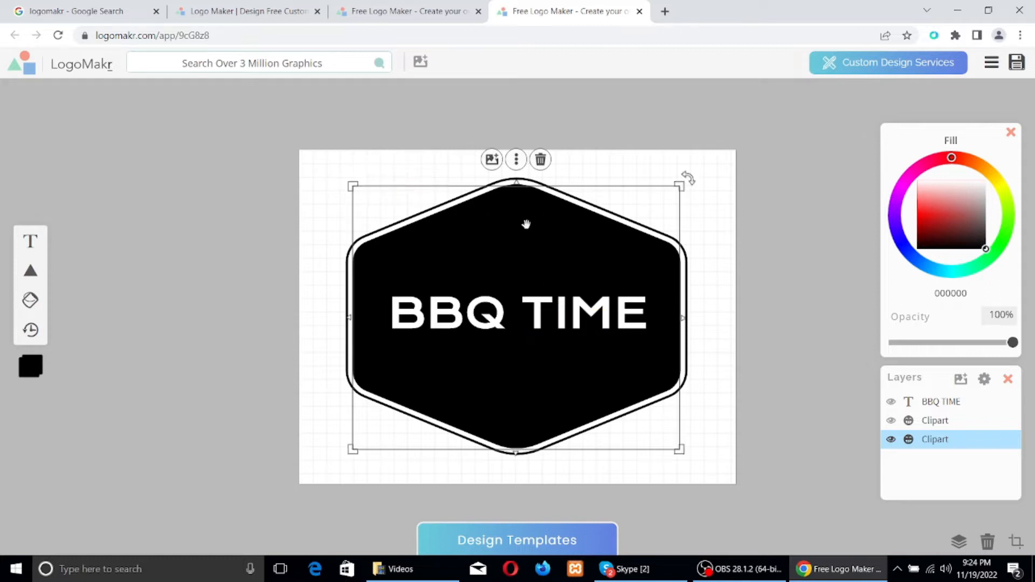
pyautogui.moveTo(34, 244)
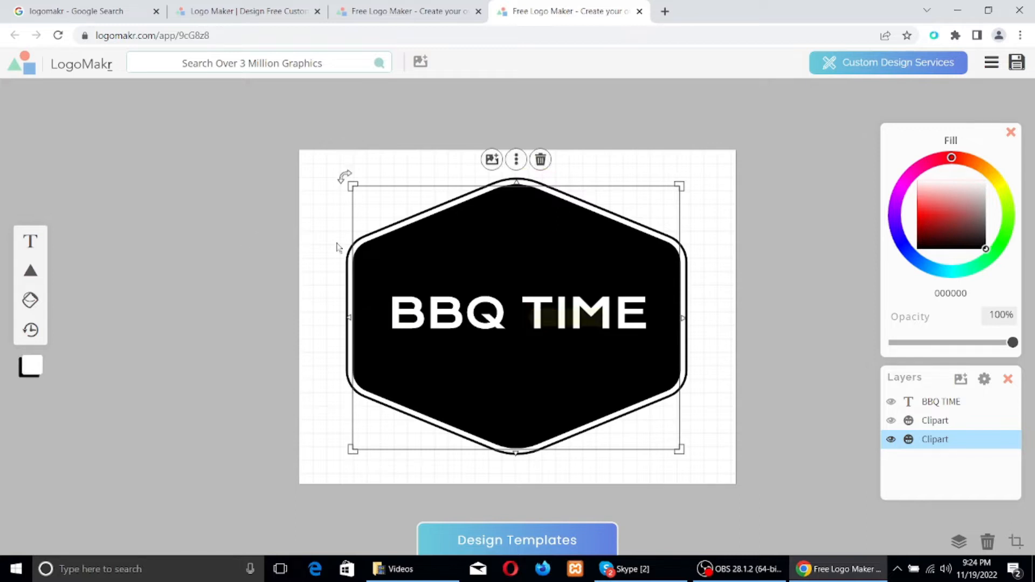
pyautogui.click(740, 569)
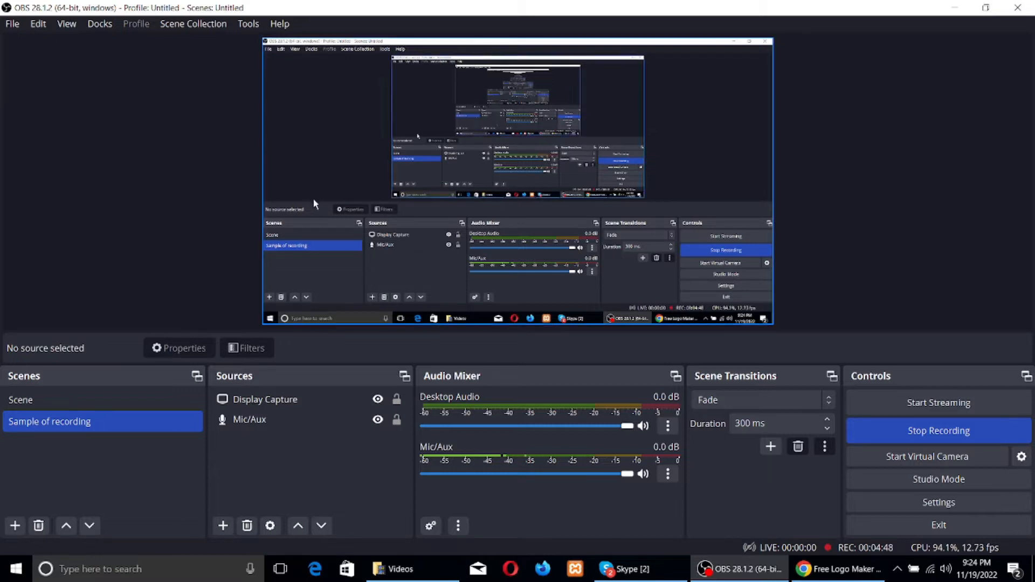
pyautogui.click(954, 7)
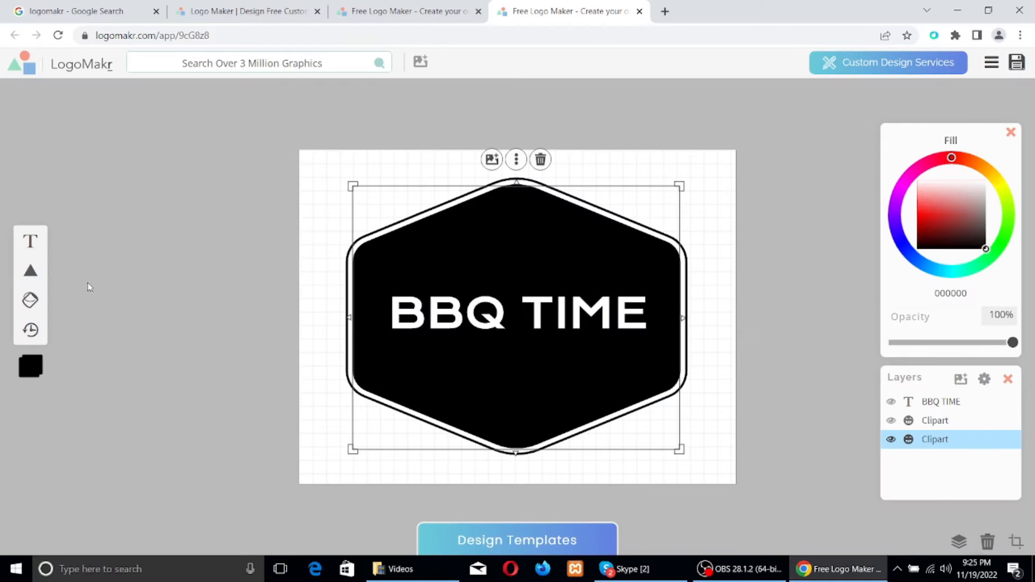
# Try to add a new text object with its placeholder cleared, using the Allan font from the Simple & Modern category
pyautogui.click(31, 243)
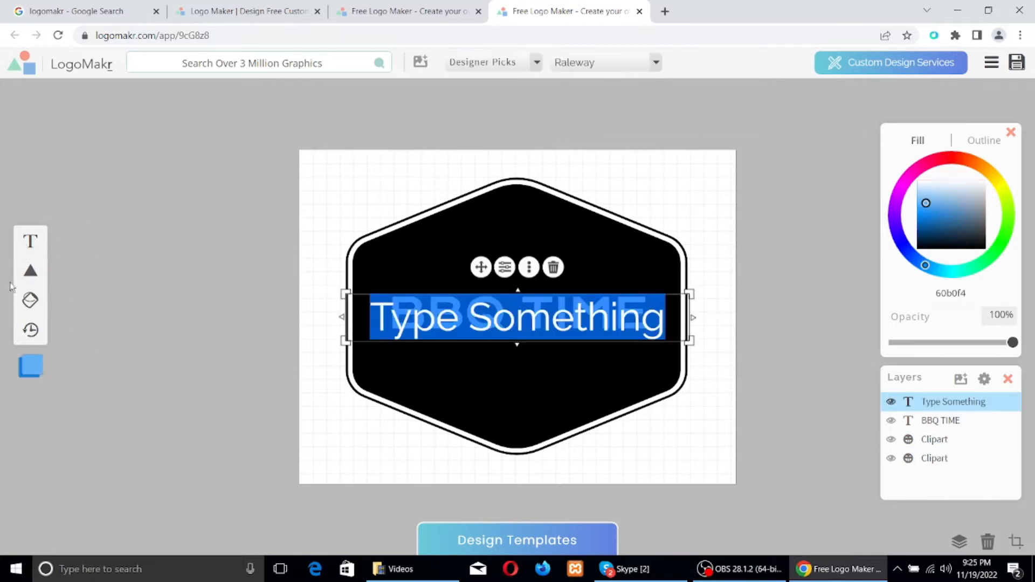
pyautogui.press('BackSpace')
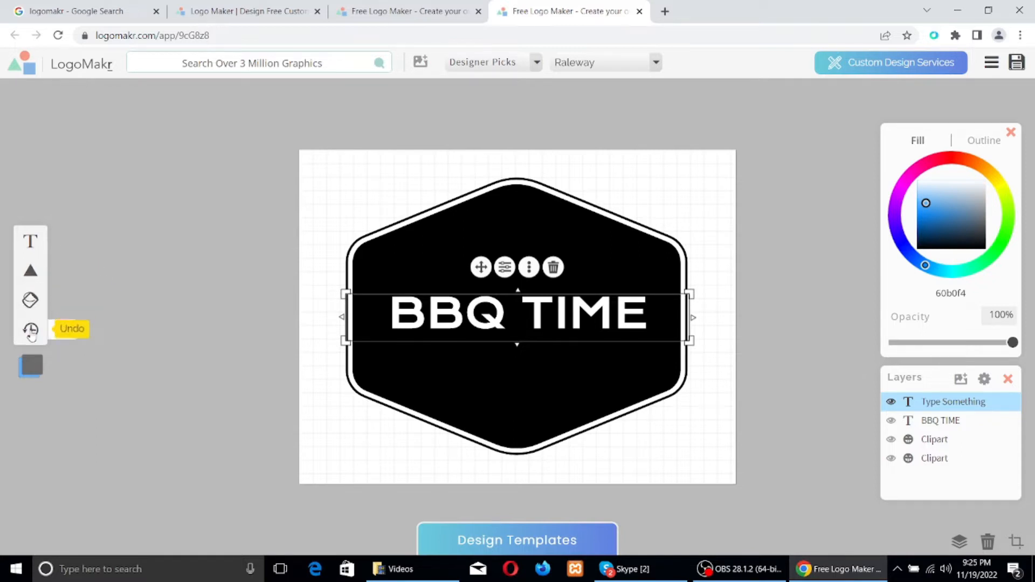
pyautogui.click(518, 67)
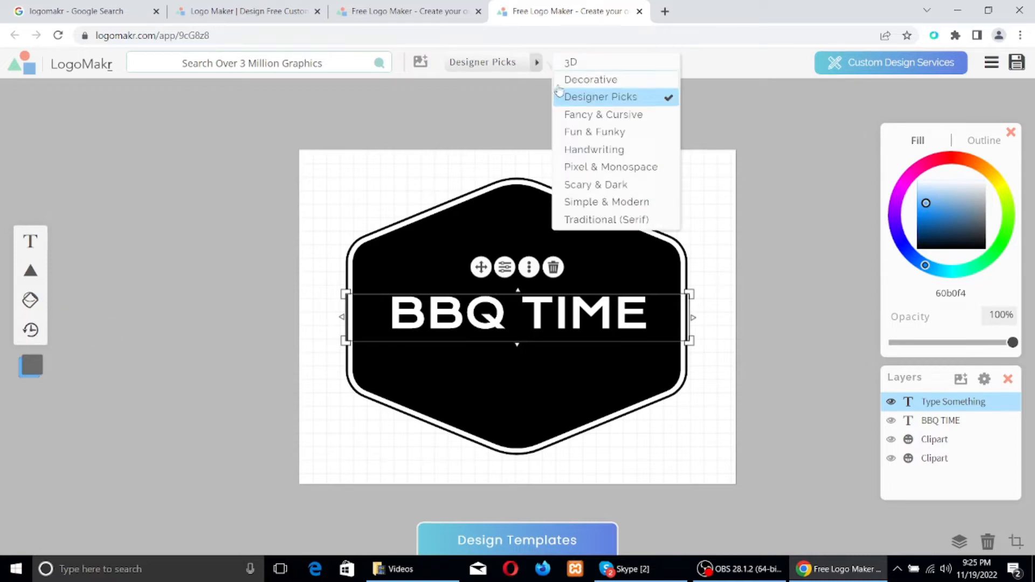
pyautogui.click(594, 205)
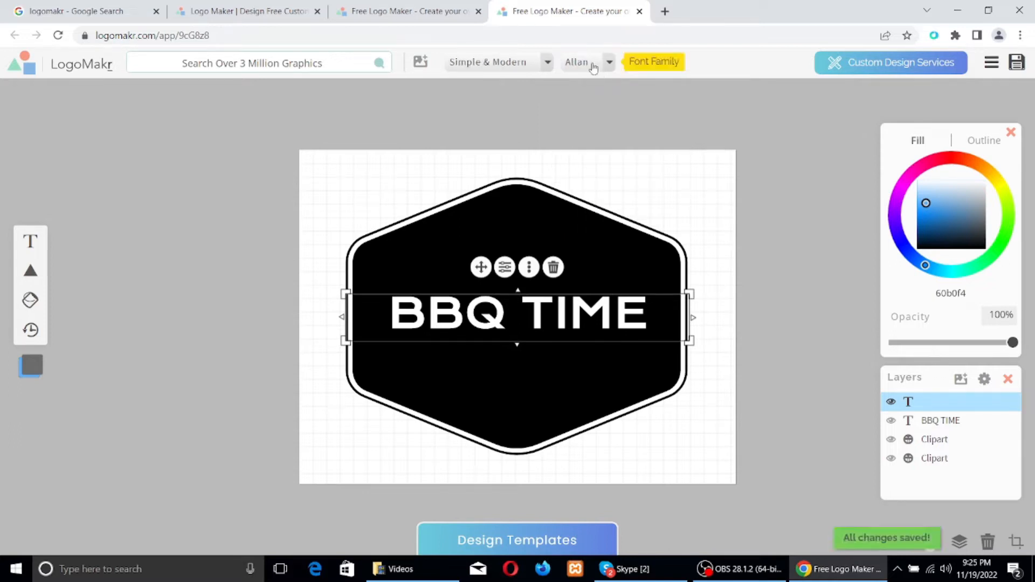
pyautogui.click(593, 63)
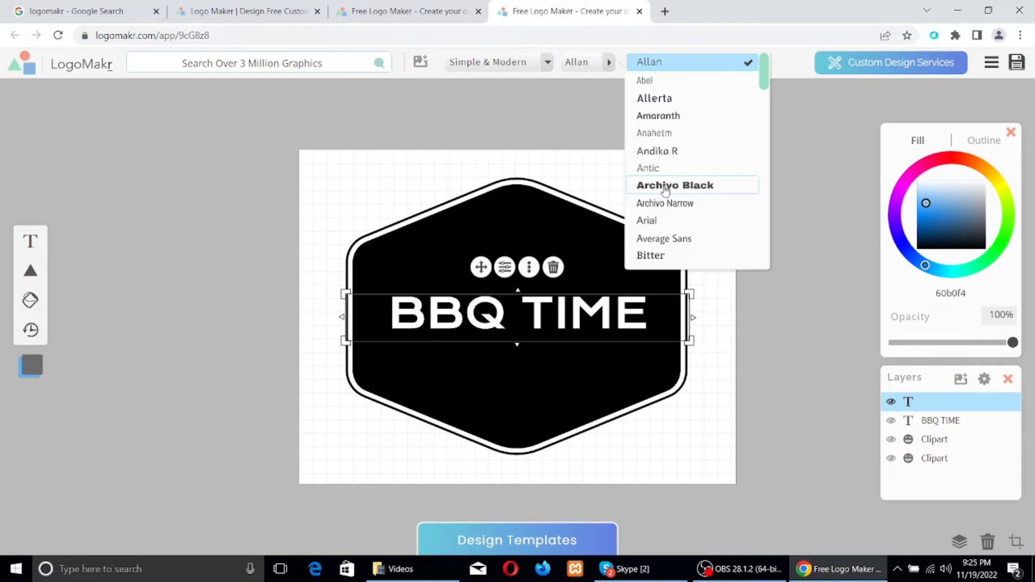
pyautogui.click(649, 64)
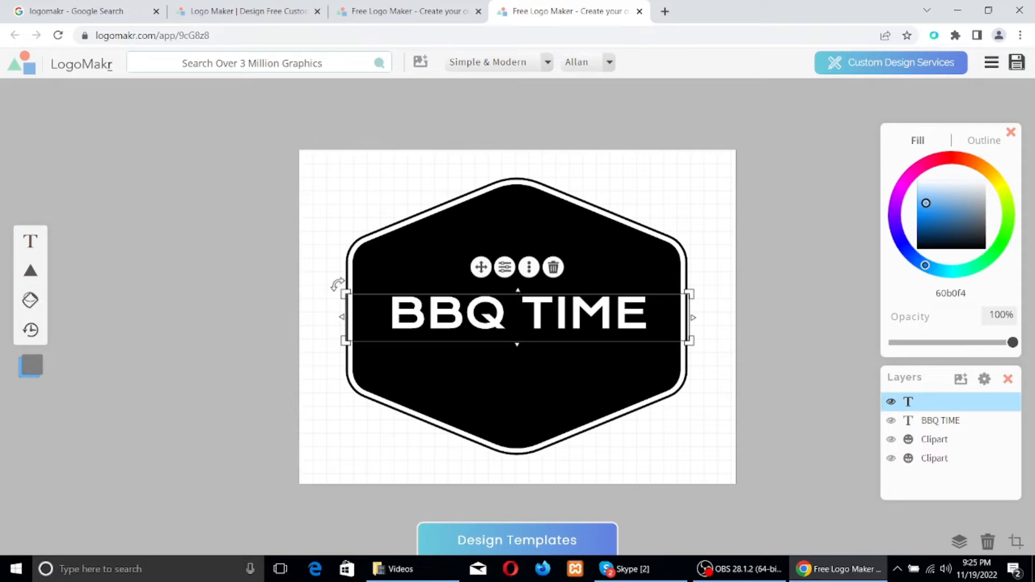
pyautogui.click(529, 266)
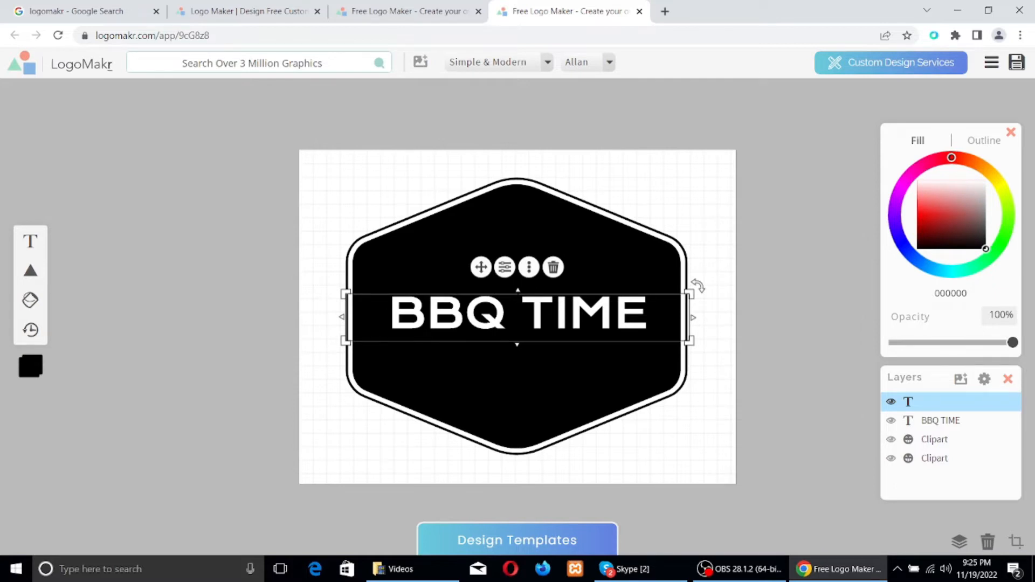
pyautogui.click(722, 318)
# Replace the BBQ TIME heading with the text "Tech Learn Factory"
pyautogui.click(518, 317)
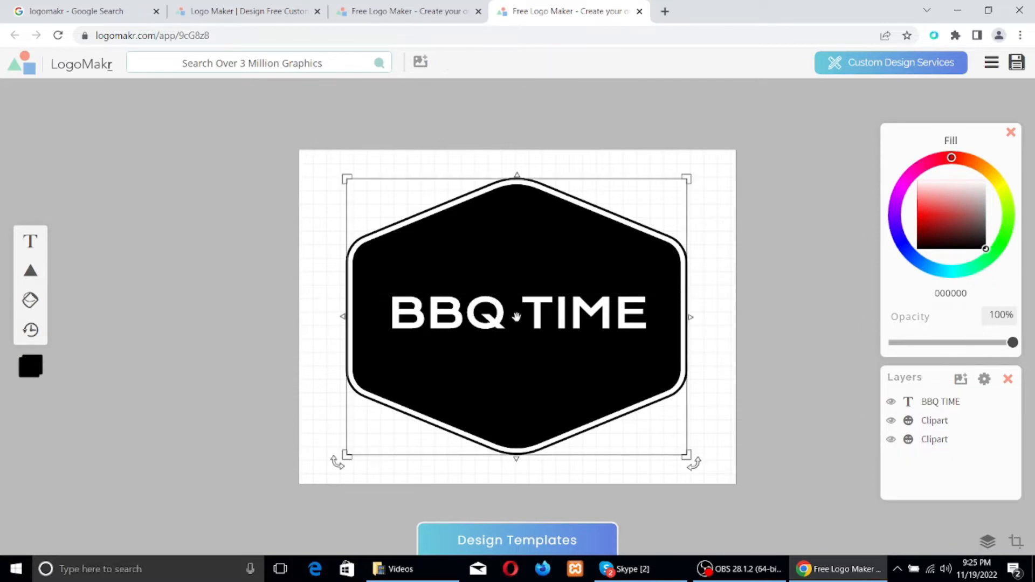
pyautogui.doubleClick(521, 321)
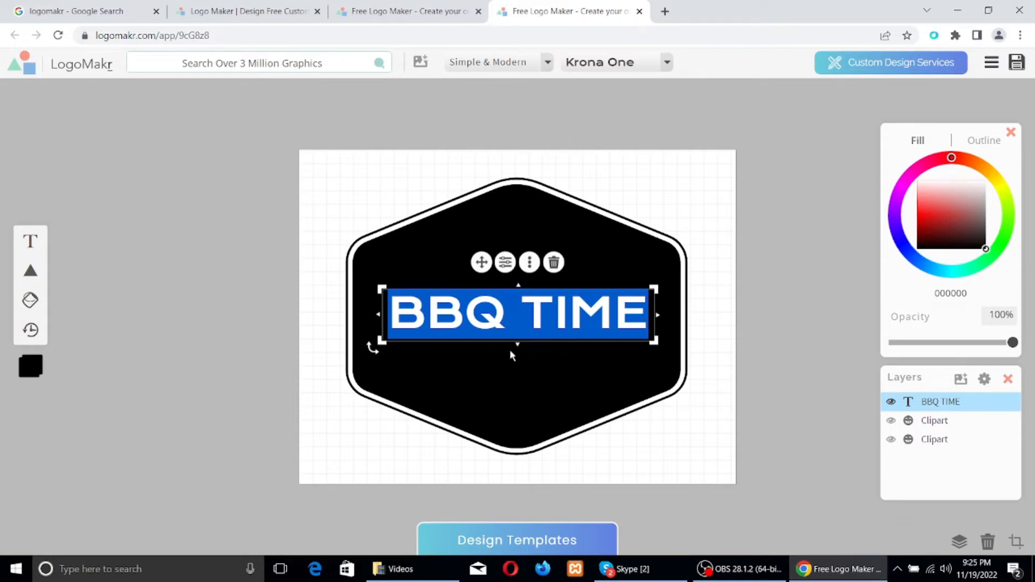
pyautogui.write('Tech')
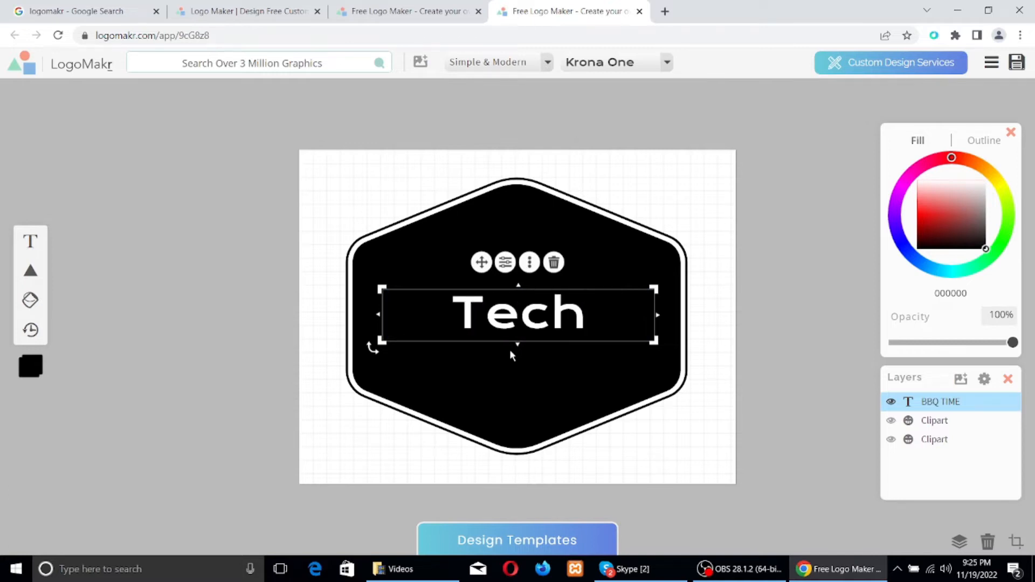
pyautogui.write(' L')
pyautogui.press('BackSpace')
pyautogui.press('BackSpace')
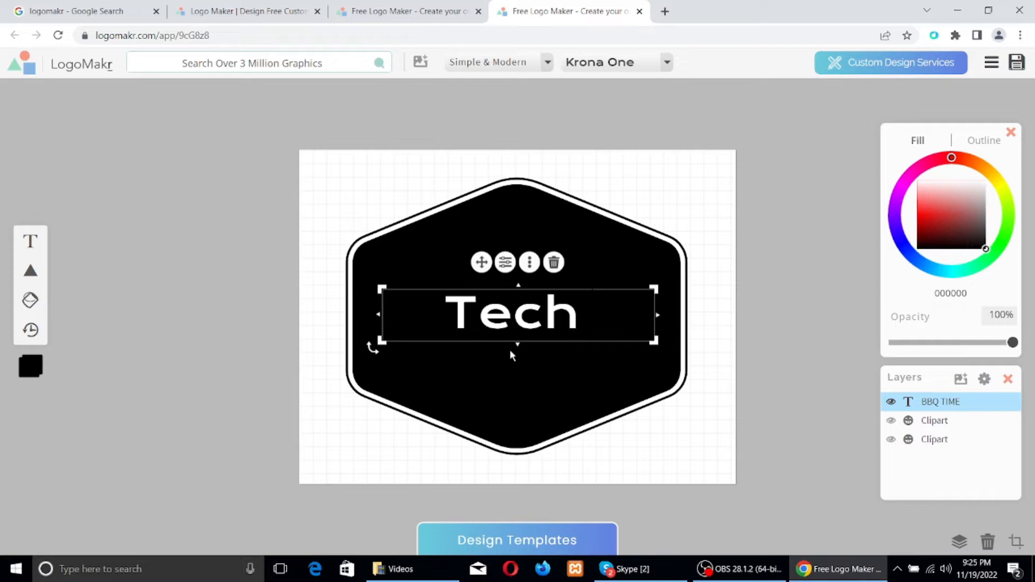
pyautogui.write('Learn')
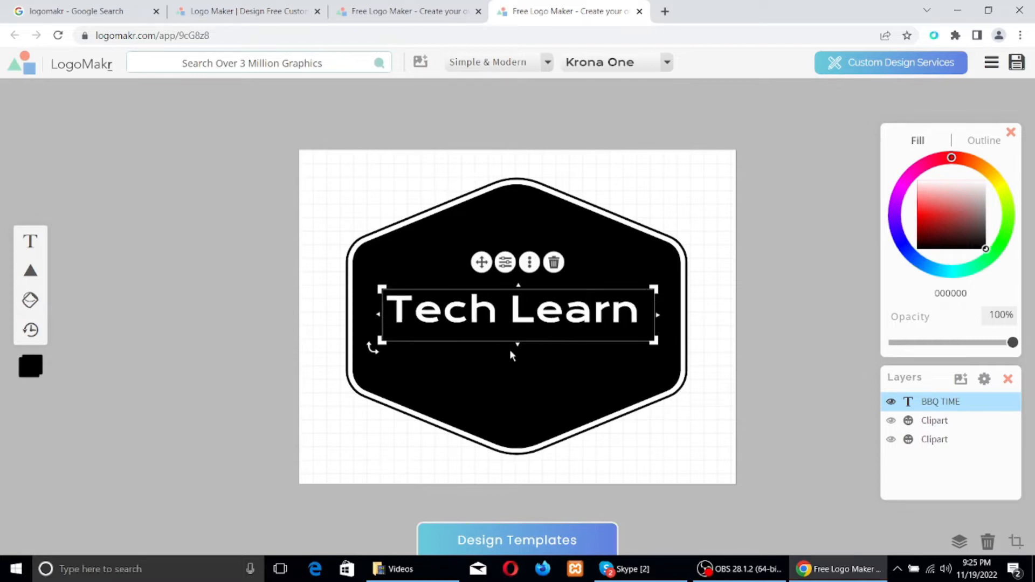
pyautogui.write(' Factory')
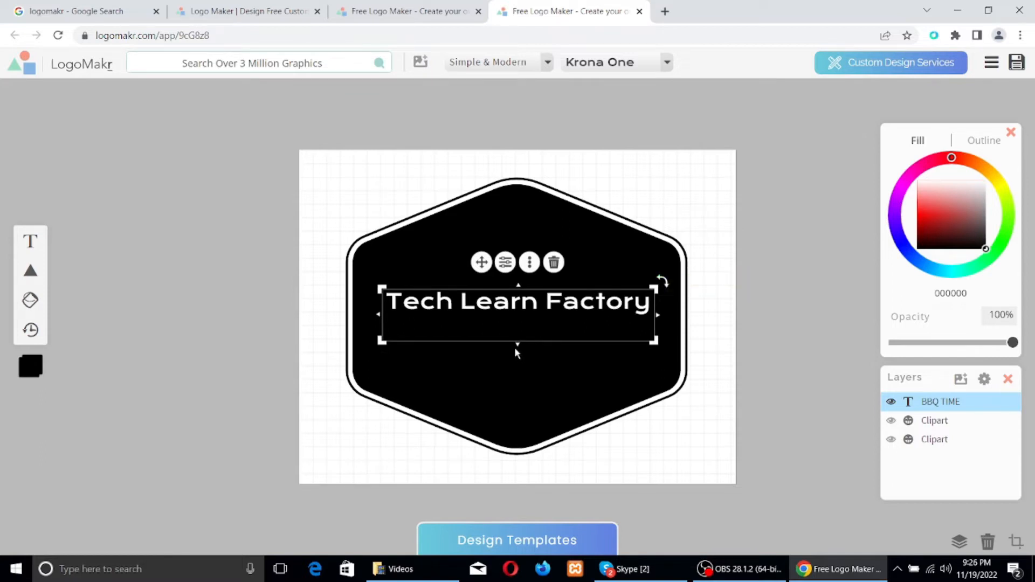
pyautogui.click(542, 356)
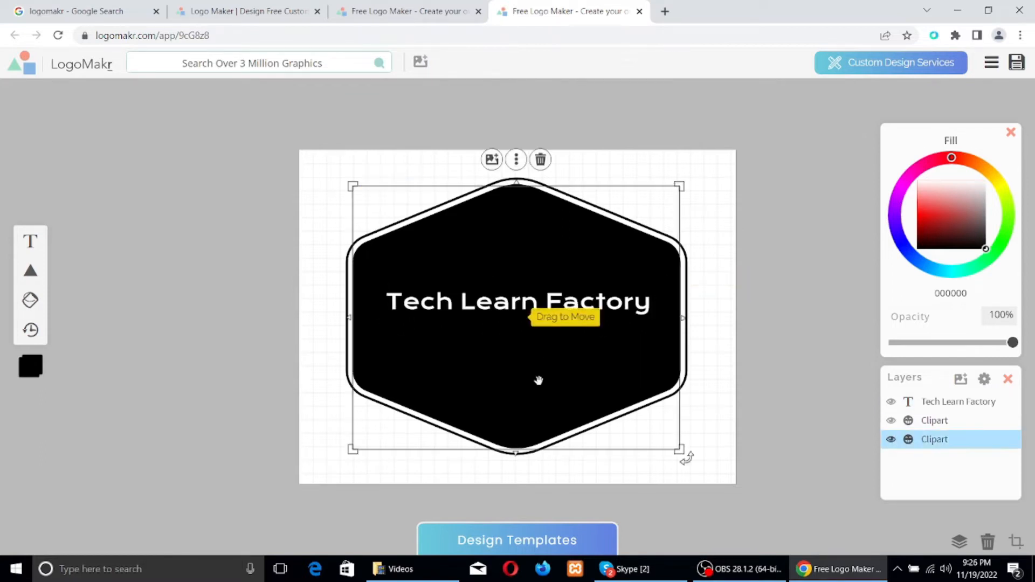
# Shrink the Tech Learn Factory text box in width and height so it fits closely around its single line
pyautogui.click(620, 302)
pyautogui.moveTo(659, 351)
pyautogui.mouseDown()
pyautogui.moveTo(658, 341)
pyautogui.moveTo(617, 344)
pyautogui.moveTo(649, 341)
pyautogui.mouseUp()
pyautogui.moveTo(514, 341); pyautogui.dragTo(518, 318)
pyautogui.click(488, 366)
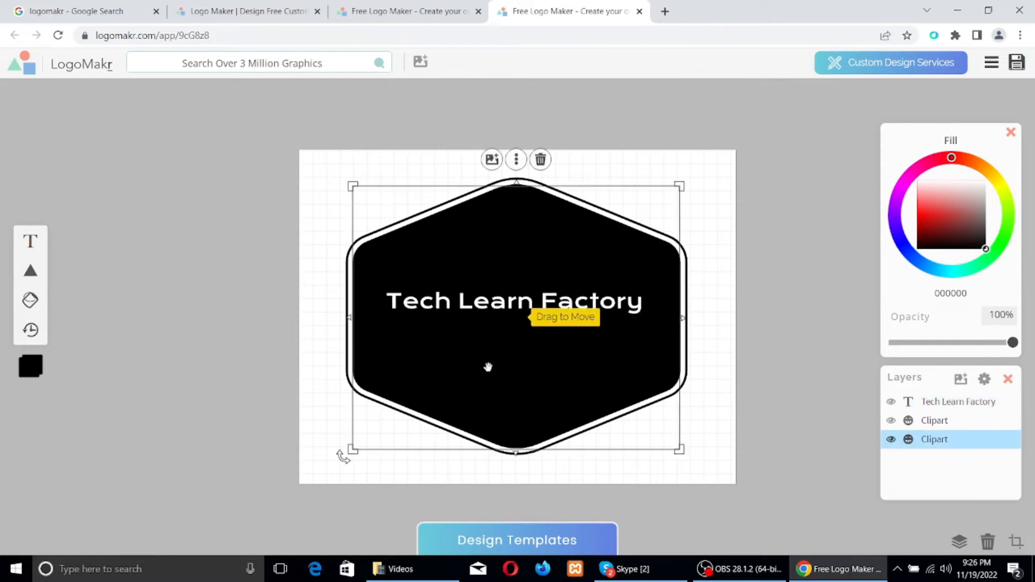
pyautogui.click(608, 306)
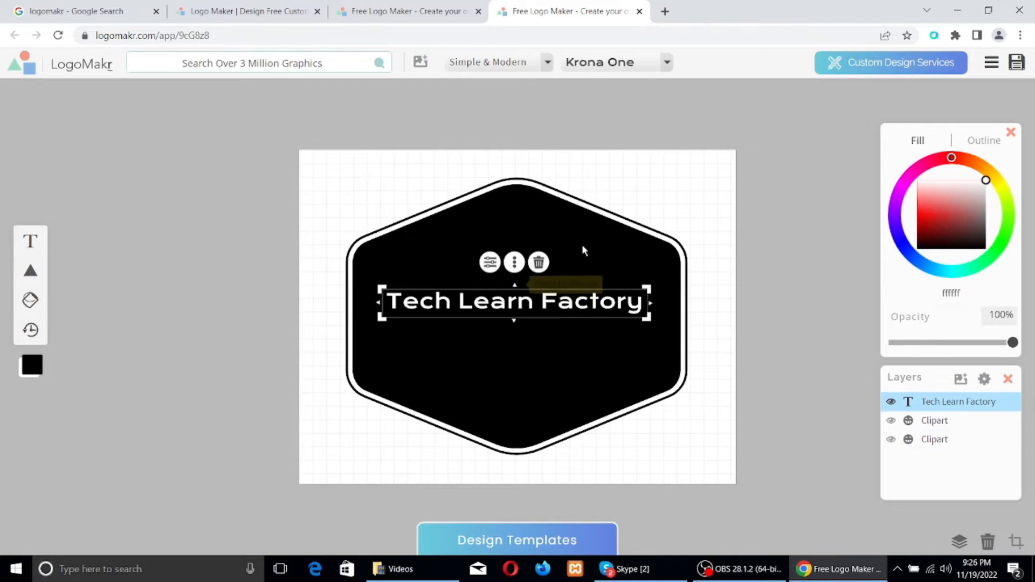
pyautogui.click(573, 266)
pyautogui.click(560, 294)
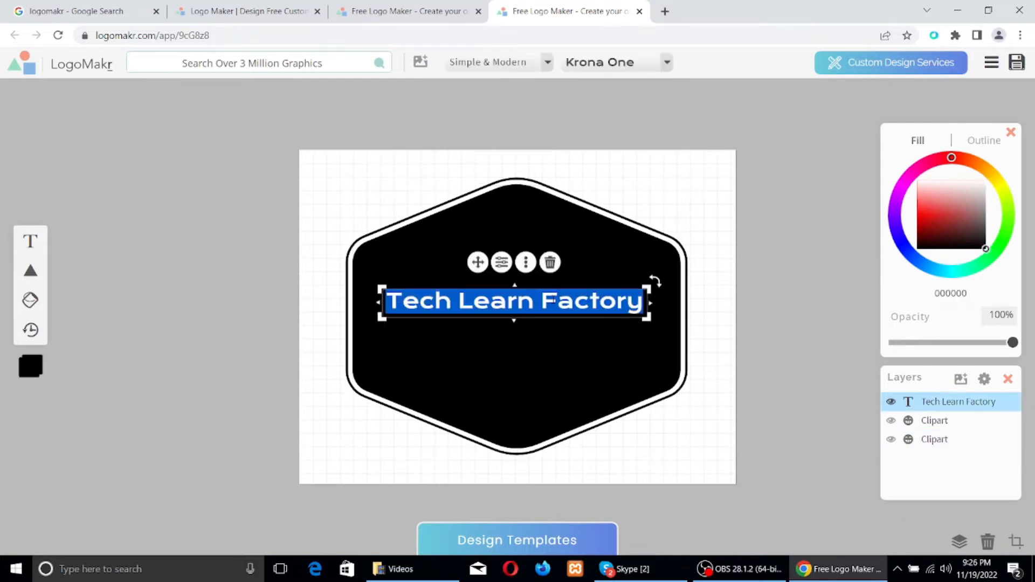
pyautogui.click(557, 342)
pyautogui.click(591, 297)
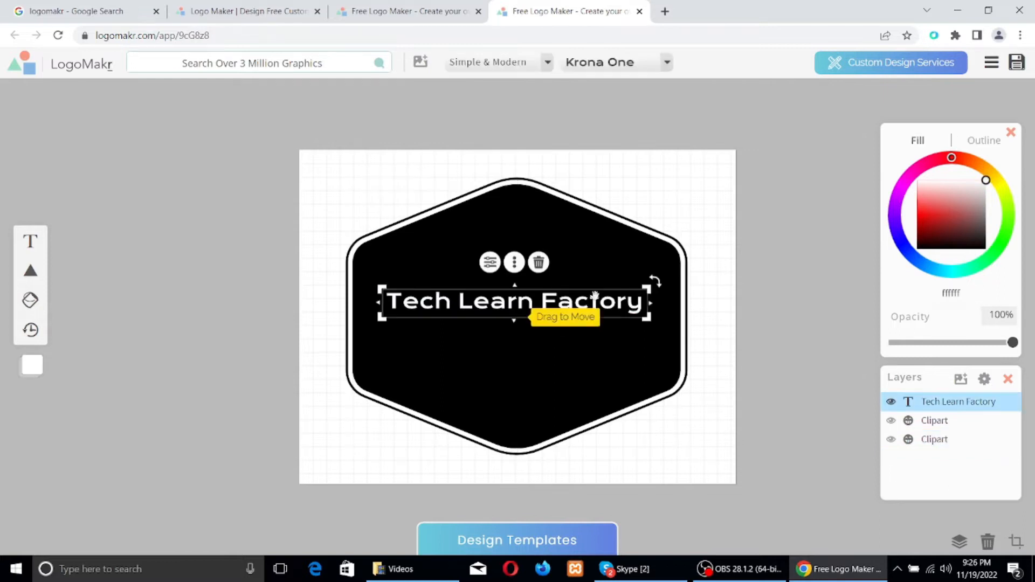
pyautogui.click(539, 364)
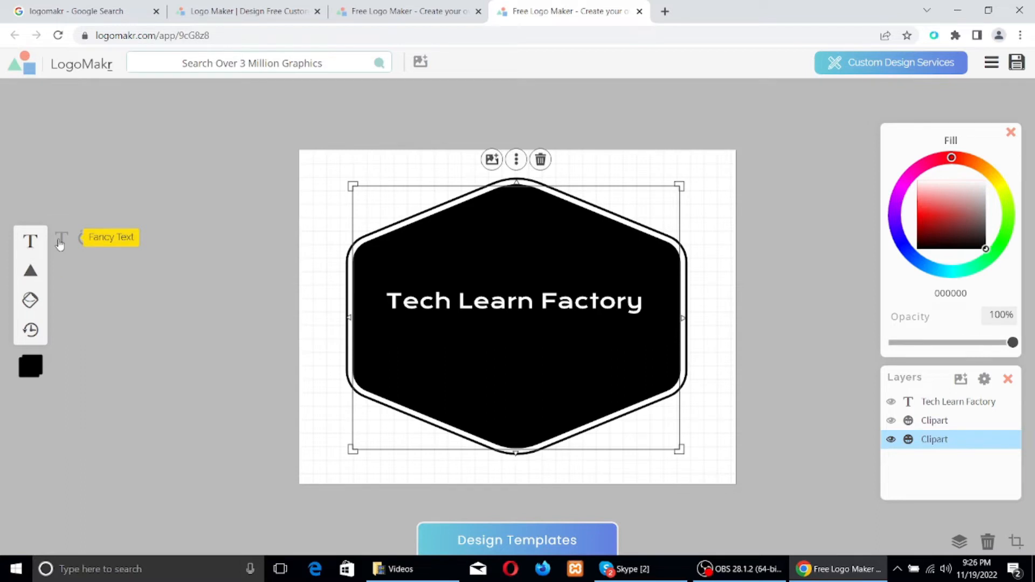
# Add a new fancy text object over the badge and set its font to Archivo Black
pyautogui.click(60, 244)
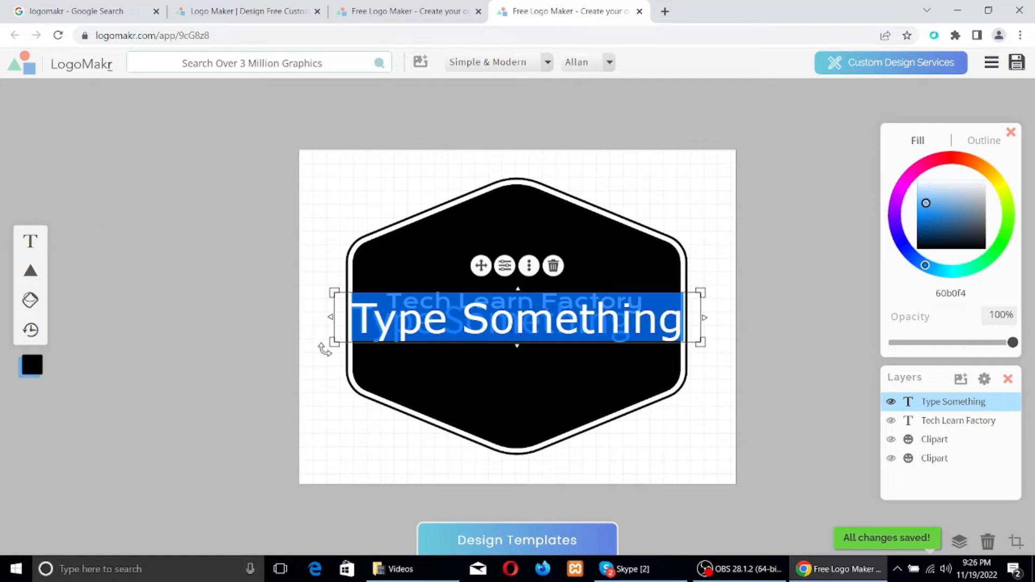
pyautogui.click(590, 73)
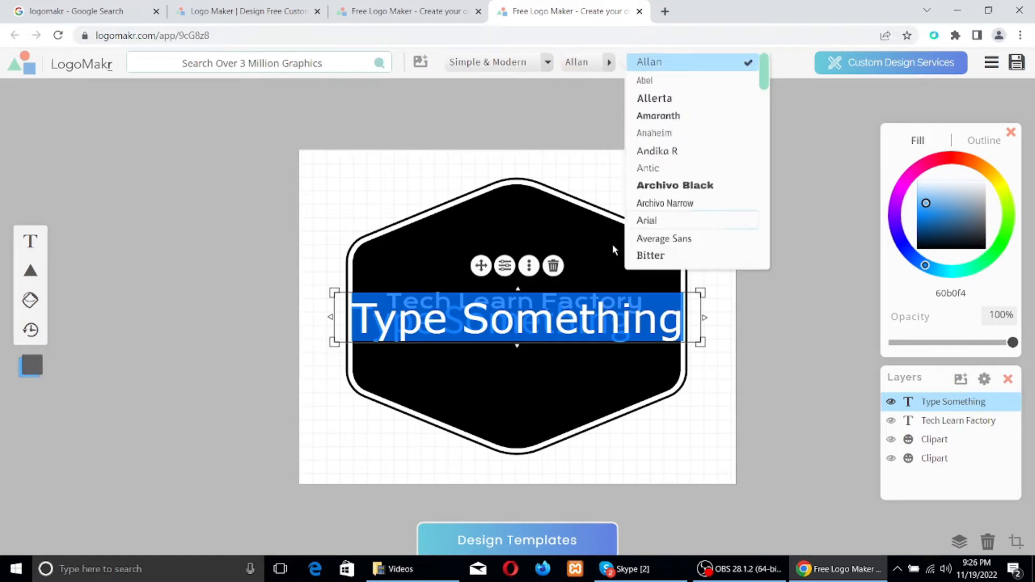
pyautogui.click(661, 186)
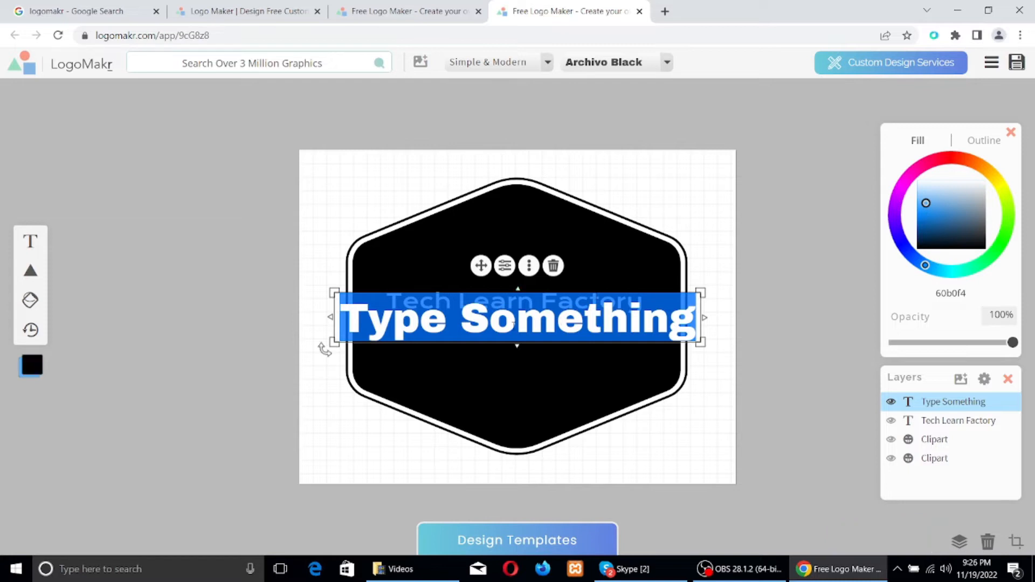
# Replace the placeholder of the new Archivo Black text object with the word "Factory"
pyautogui.press('Right')
pyautogui.hotkey('ctrl', 'shift', 'Left')
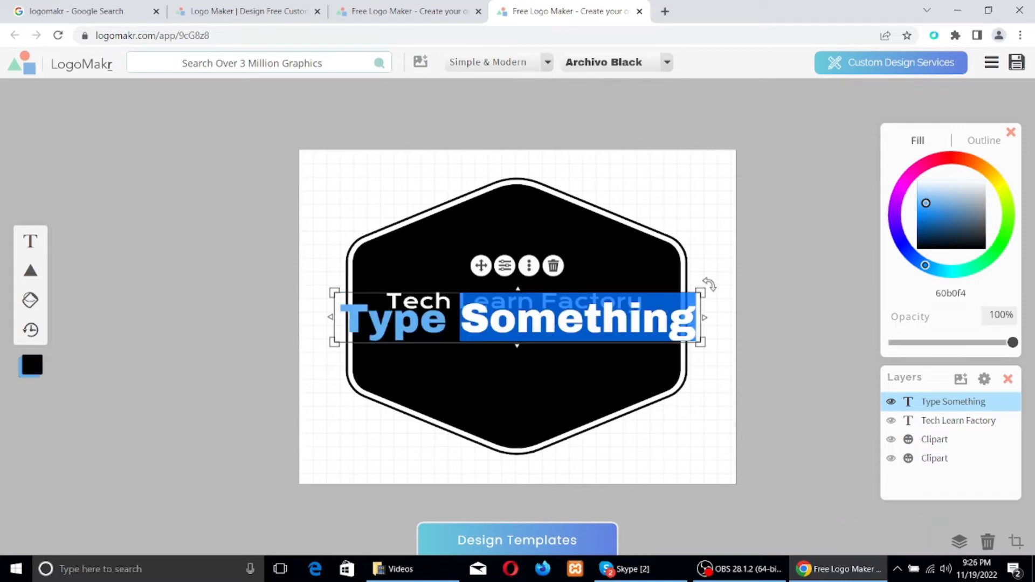
pyautogui.press('BackSpace')
pyautogui.press('BackSpace')
pyautogui.press('BackSpace')
pyautogui.press('BackSpace')
pyautogui.press('BackSpace')
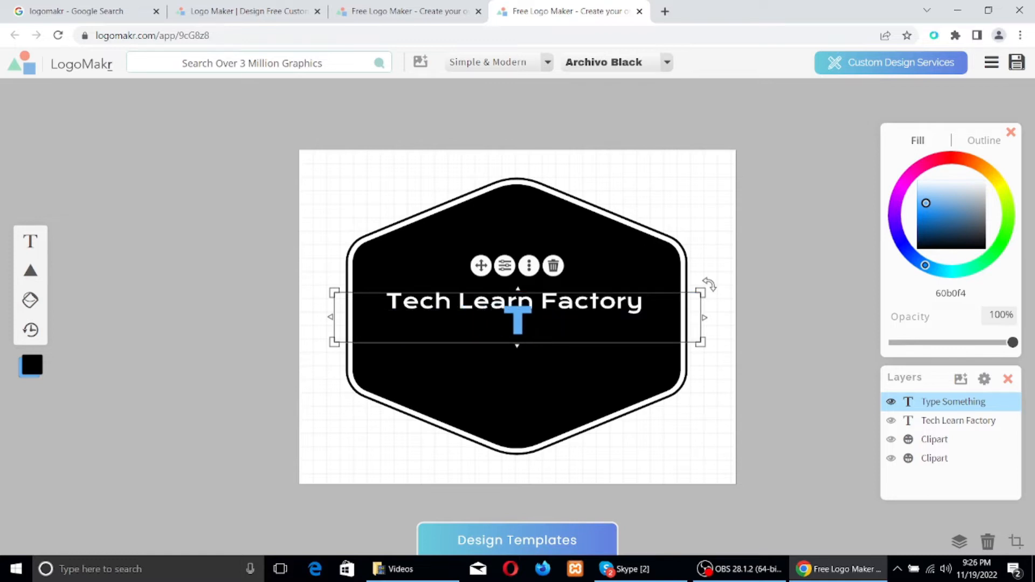
pyautogui.write('Factory')
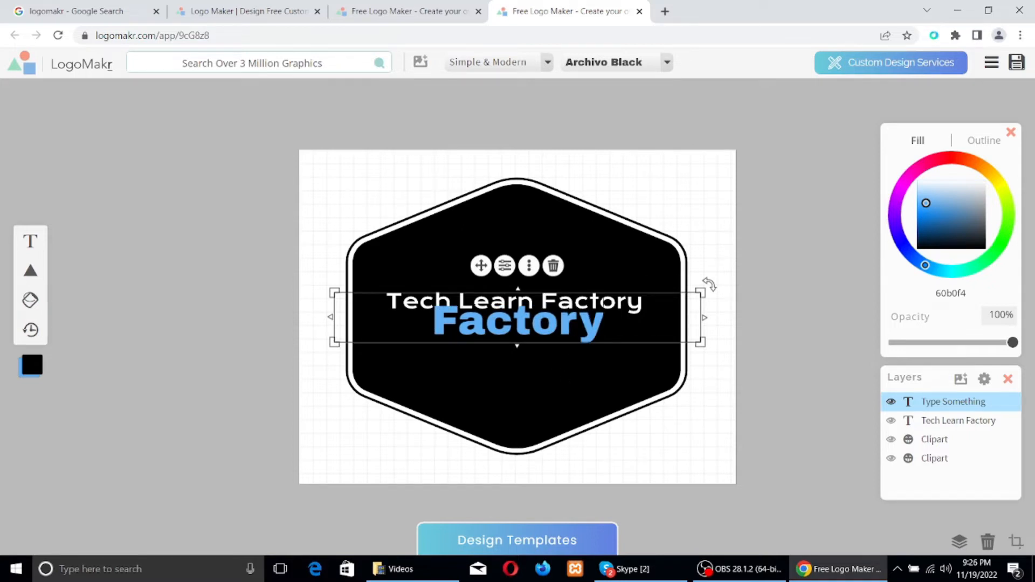
pyautogui.click(460, 379)
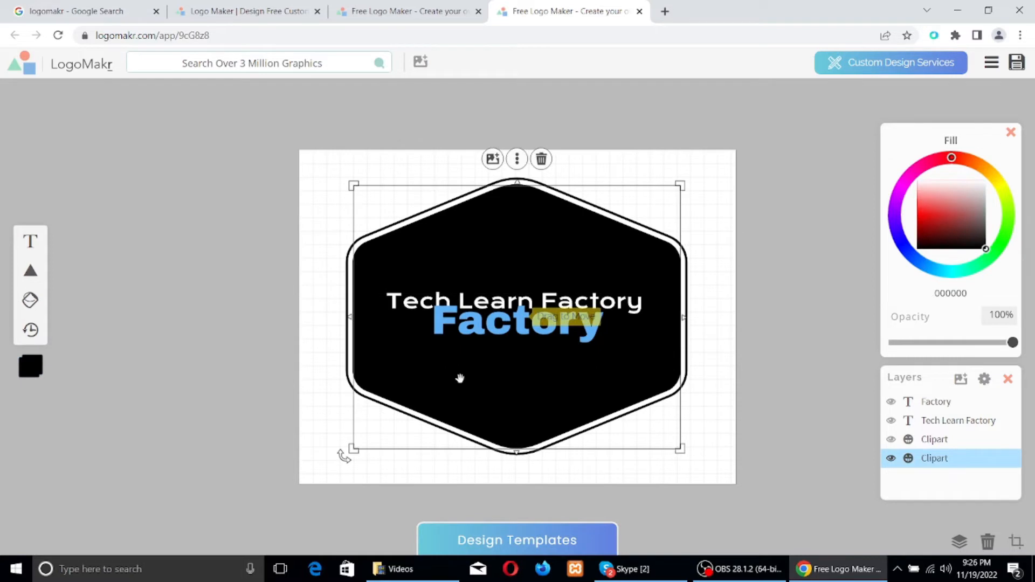
# Move the blue Factory text down so it sits below the white Tech Learn Factory heading
pyautogui.click(507, 340)
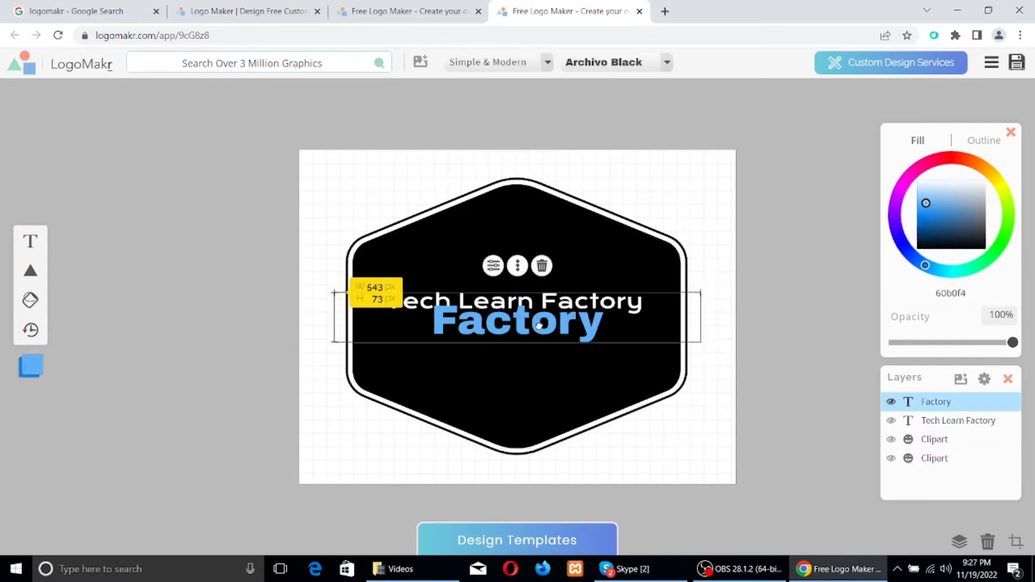
pyautogui.doubleClick(521, 326)
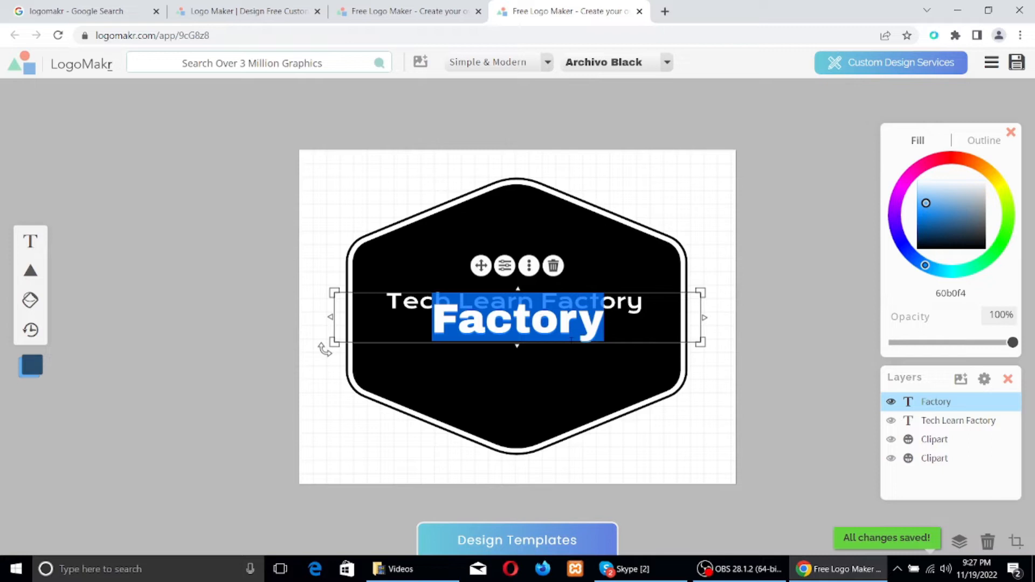
pyautogui.click(645, 285)
pyautogui.click(633, 268)
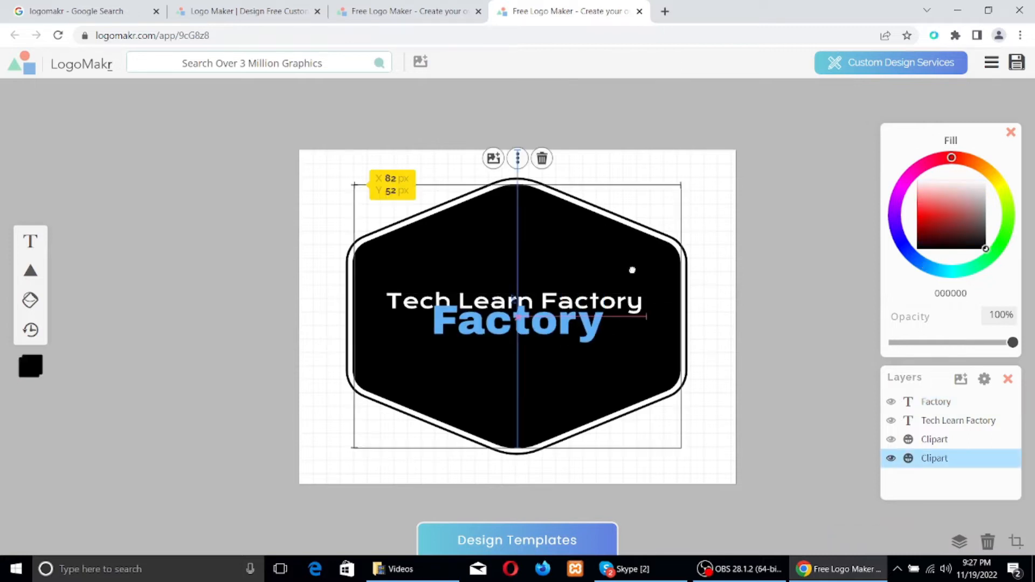
pyautogui.doubleClick(607, 298)
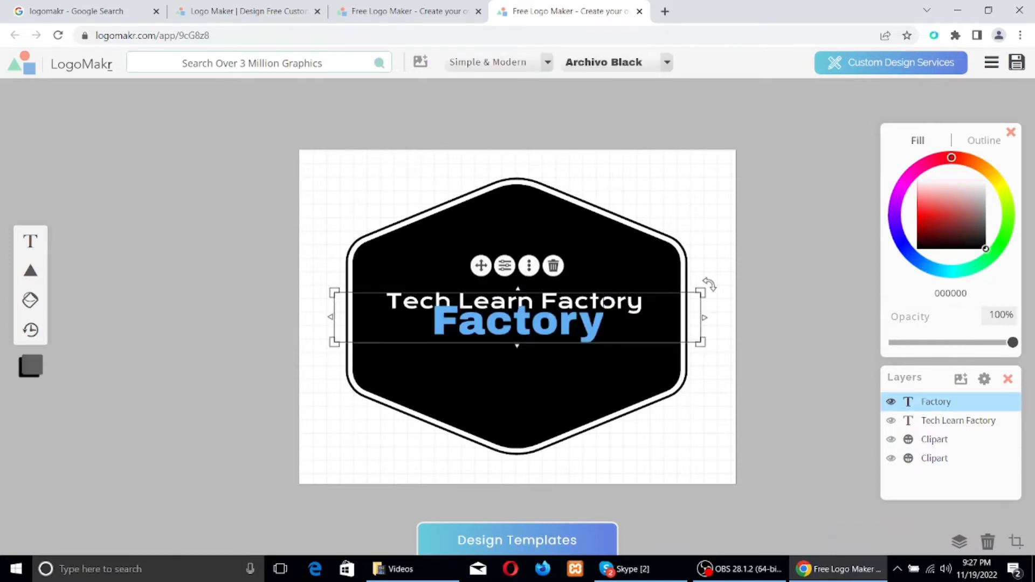
pyautogui.click(513, 366)
pyautogui.moveTo(517, 323); pyautogui.dragTo(517, 358)
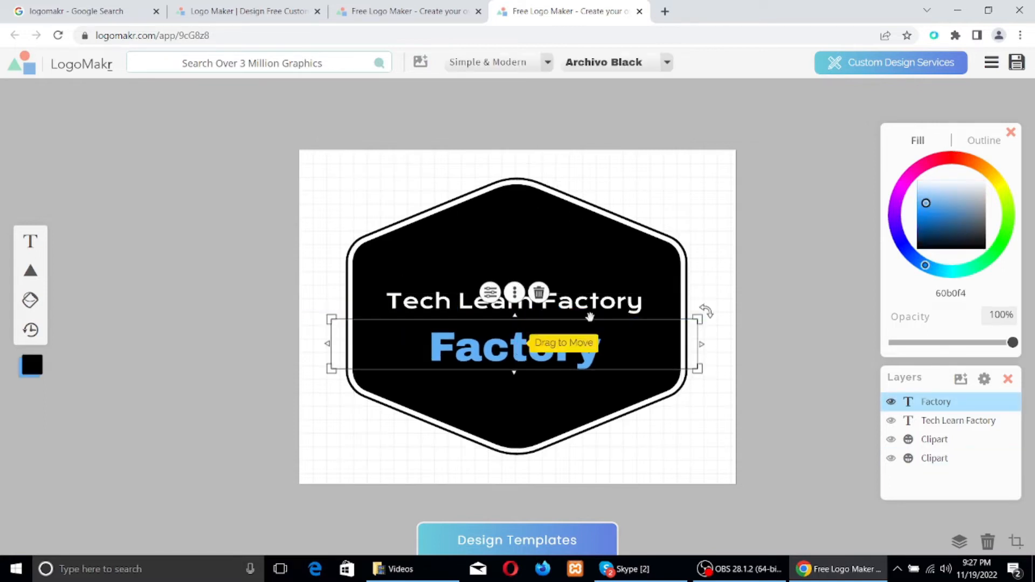
# Delete the word "Factory" from the white heading so it reads "Tech Learn"
pyautogui.doubleClick(514, 300)
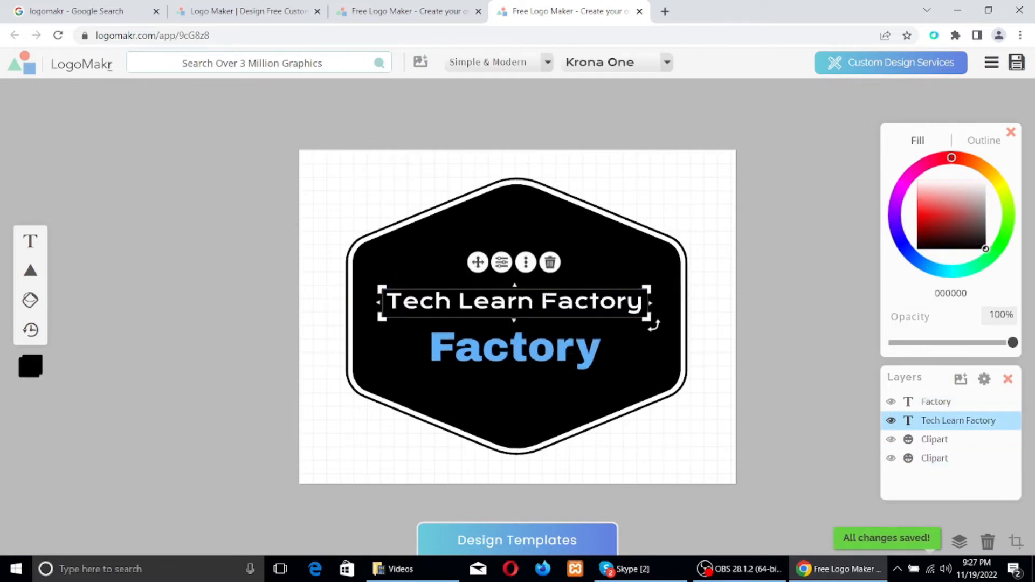
pyautogui.moveTo(541, 301); pyautogui.dragTo(639, 304)
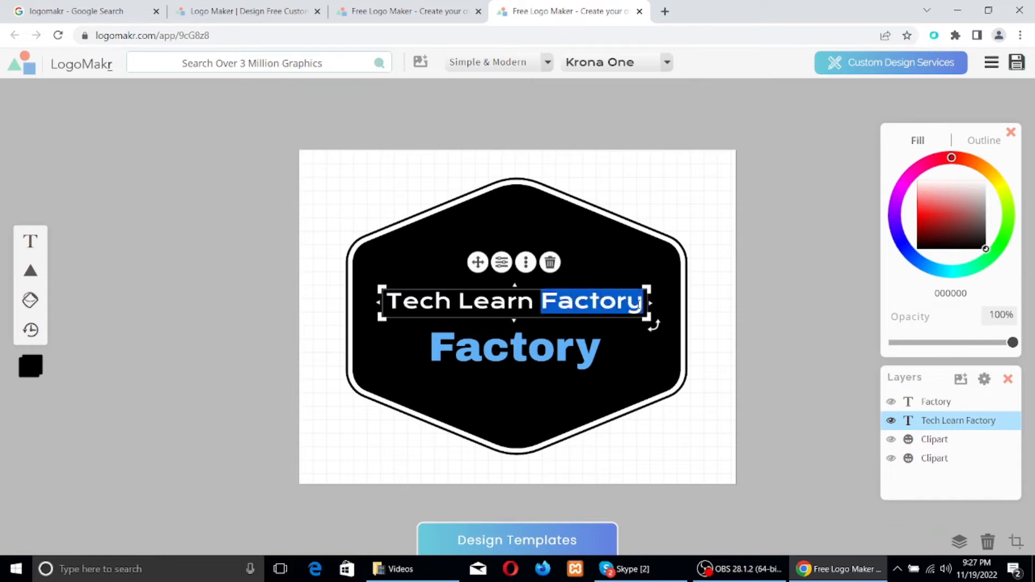
pyautogui.press('BackSpace')
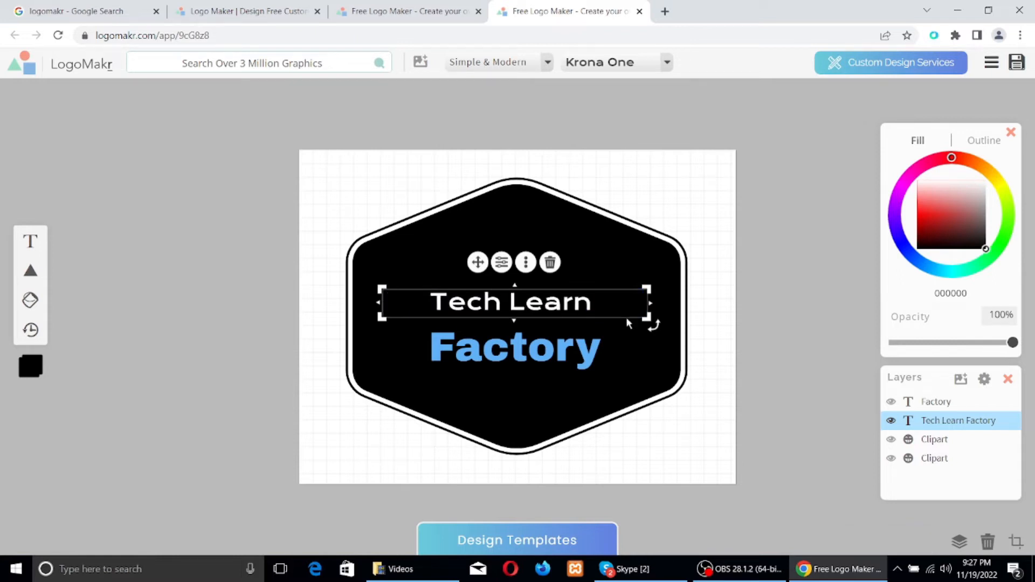
pyautogui.click(539, 380)
# Move the blue Factory text up beside the end of Tech Learn and shrink it slightly
pyautogui.click(517, 353)
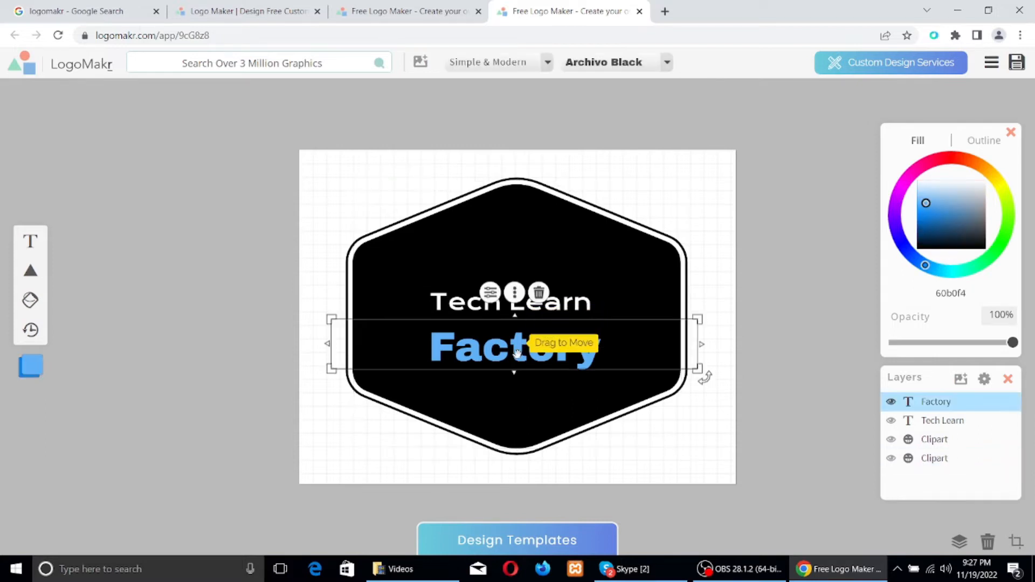
pyautogui.moveTo(517, 353); pyautogui.dragTo(685, 301)
pyautogui.moveTo(865, 328); pyautogui.dragTo(851, 318)
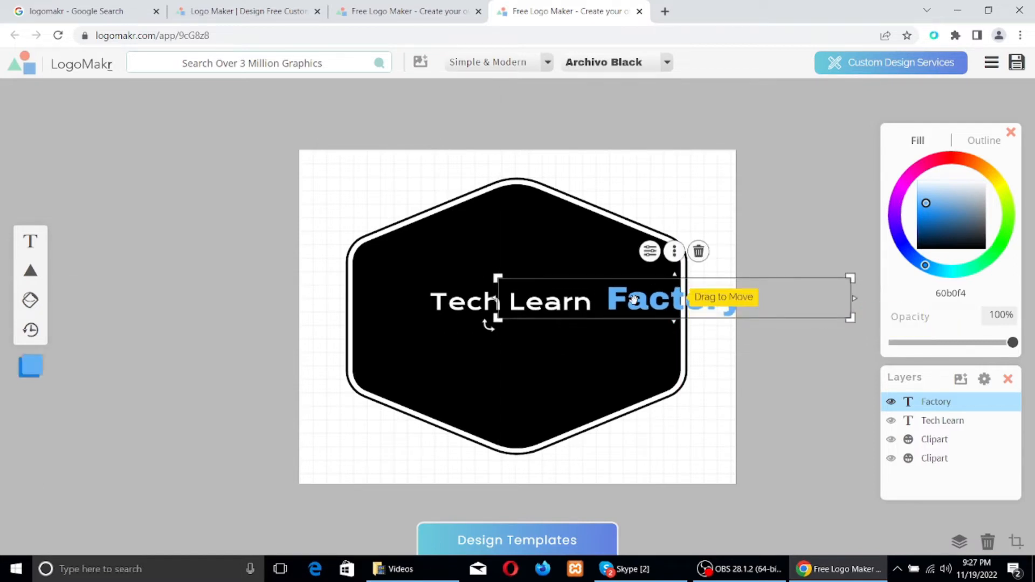
pyautogui.click(586, 349)
pyautogui.click(739, 298)
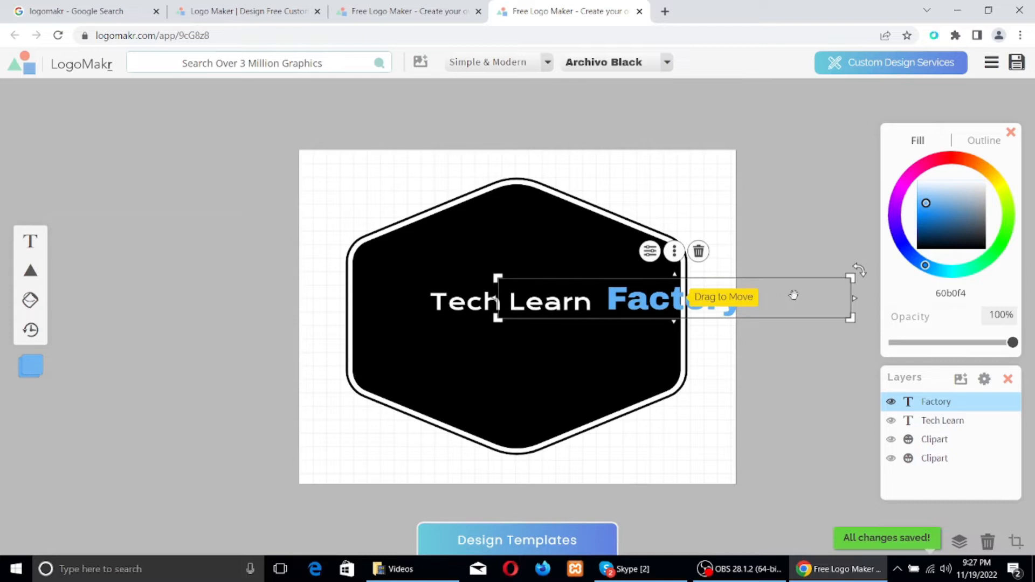
# Shrink the blue Factory text further and align it on the same line directly after Tech Learn
pyautogui.doubleClick(794, 295)
pyautogui.moveTo(598, 356); pyautogui.dragTo(643, 304)
pyautogui.click(728, 291)
pyautogui.moveTo(784, 282); pyautogui.dragTo(777, 289)
pyautogui.moveTo(839, 317); pyautogui.dragTo(838, 312)
pyautogui.click(734, 320)
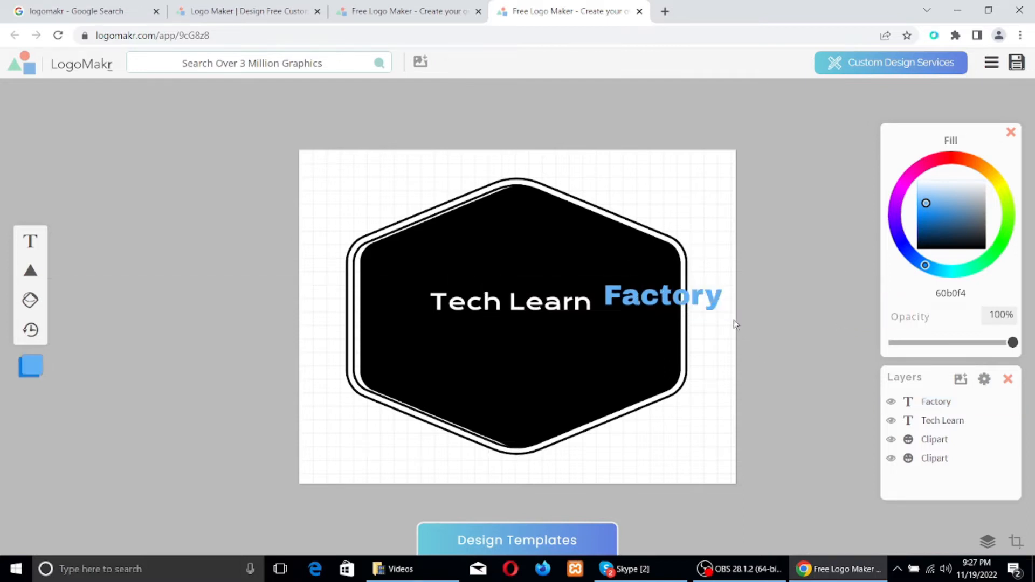
pyautogui.moveTo(719, 291); pyautogui.dragTo(713, 297)
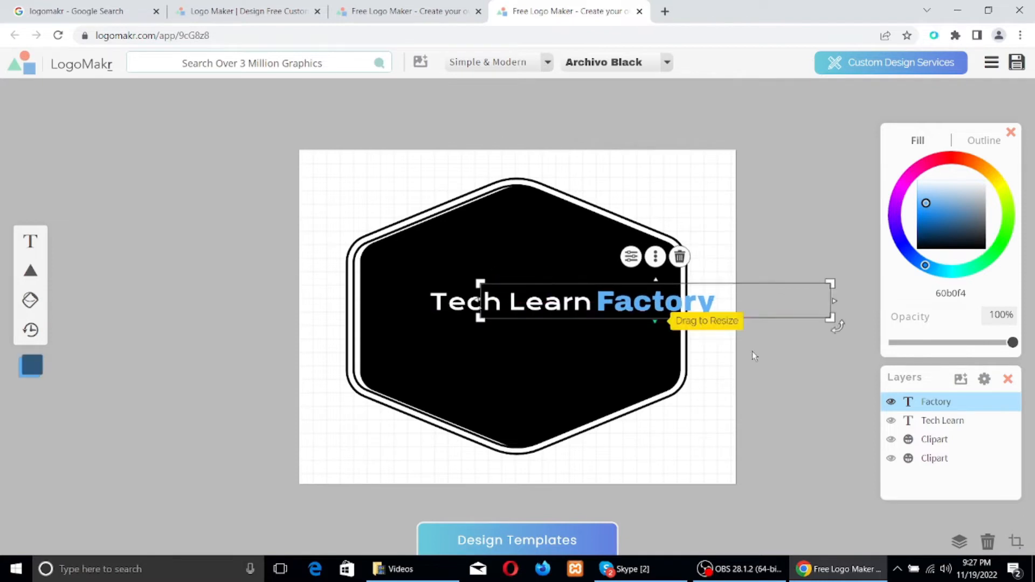
# Try to select the Tech Learn and Factory texts together with a marquee across the line
pyautogui.click(817, 344)
pyautogui.moveTo(846, 304); pyautogui.dragTo(411, 293)
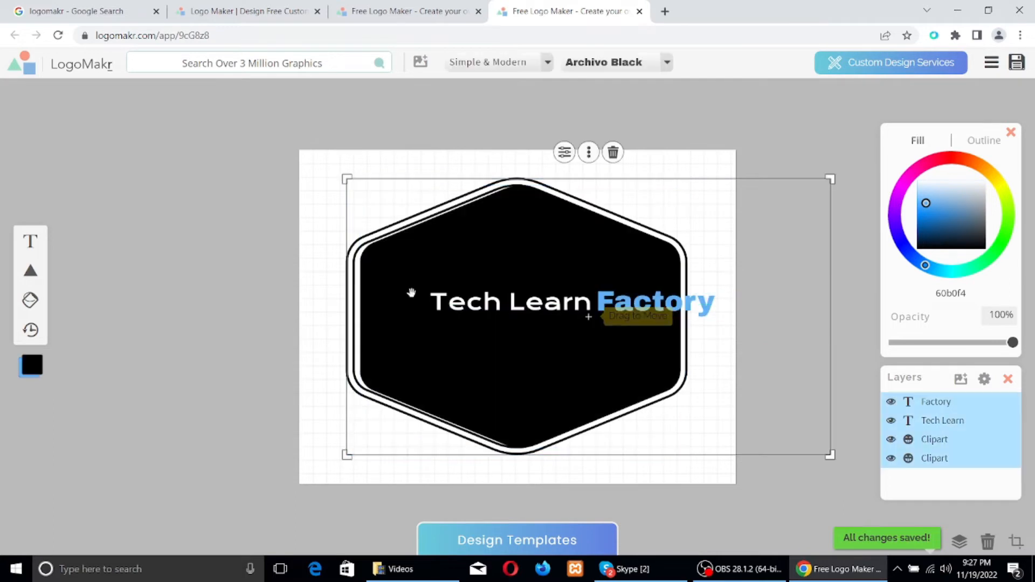
pyautogui.click(800, 301)
pyautogui.click(839, 355)
pyautogui.moveTo(852, 302); pyautogui.dragTo(440, 302)
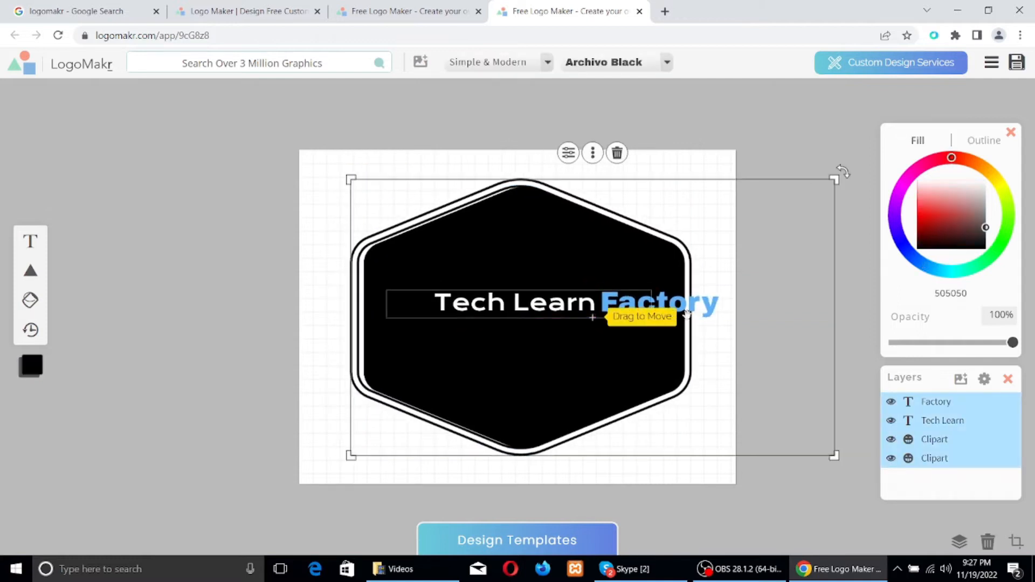
pyautogui.click(844, 309)
pyautogui.click(811, 315)
pyautogui.click(808, 355)
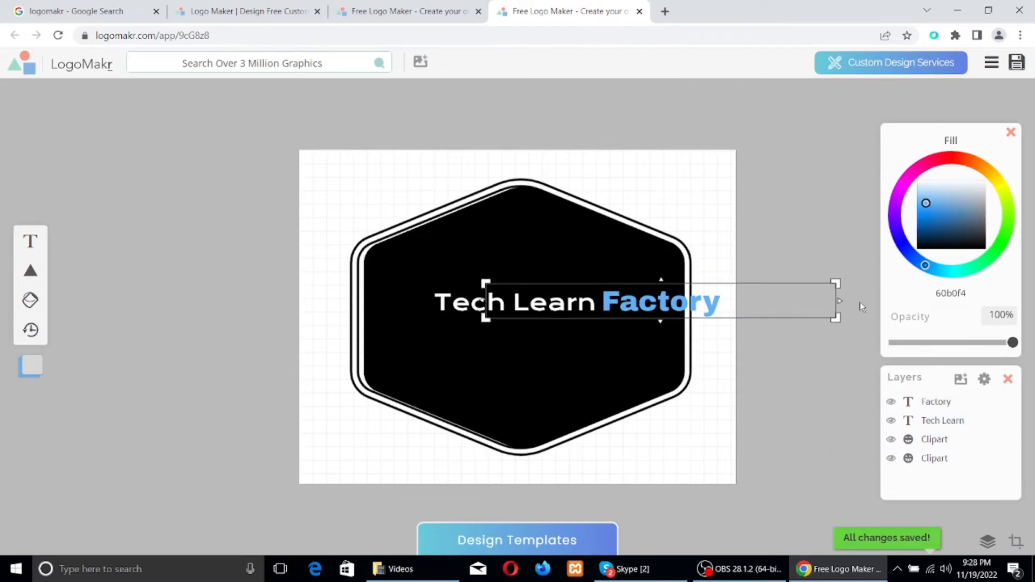
pyautogui.moveTo(799, 302); pyautogui.dragTo(409, 296)
# Shift the Tech Learn text left on the badge and move the blue Factory text closer to its end
pyautogui.click(423, 300)
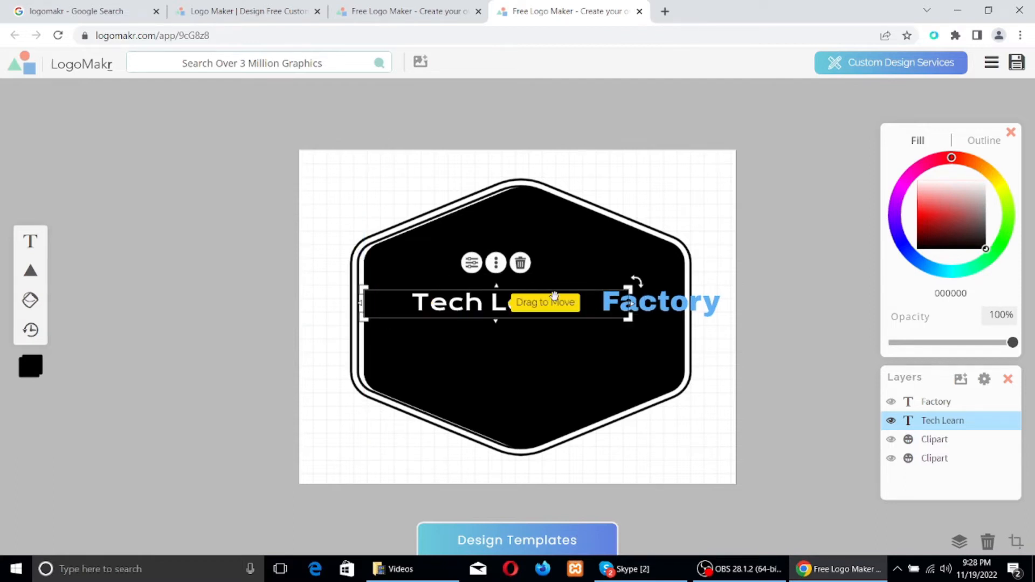
pyautogui.click(658, 302)
pyautogui.moveTo(658, 302); pyautogui.dragTo(632, 303)
pyautogui.moveTo(518, 303); pyautogui.dragTo(496, 303)
pyautogui.click(448, 337)
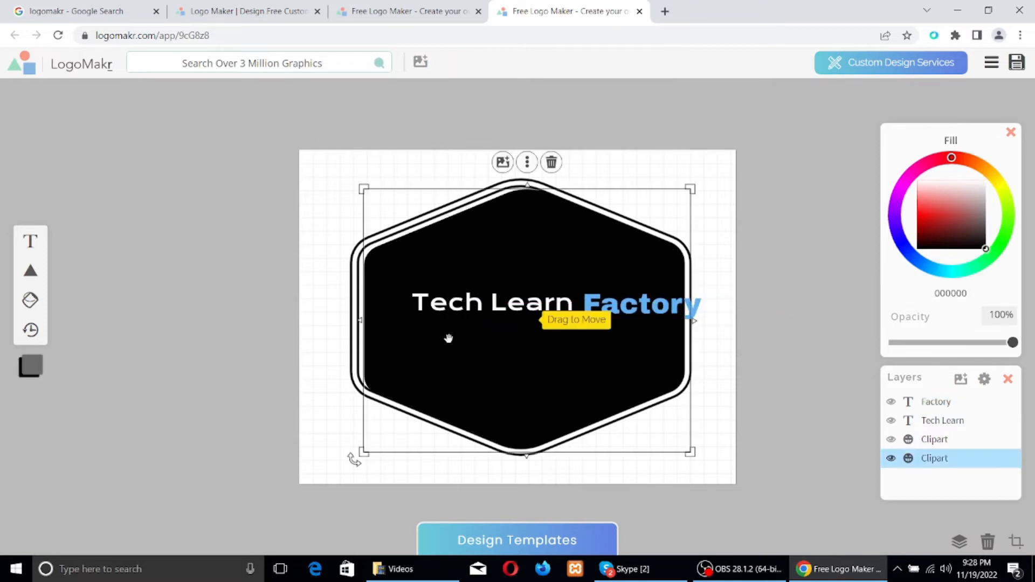
# Move Tech Learn and then Factory further left and down so the full name fits within the black badge
pyautogui.click(450, 303)
pyautogui.doubleClick(451, 303)
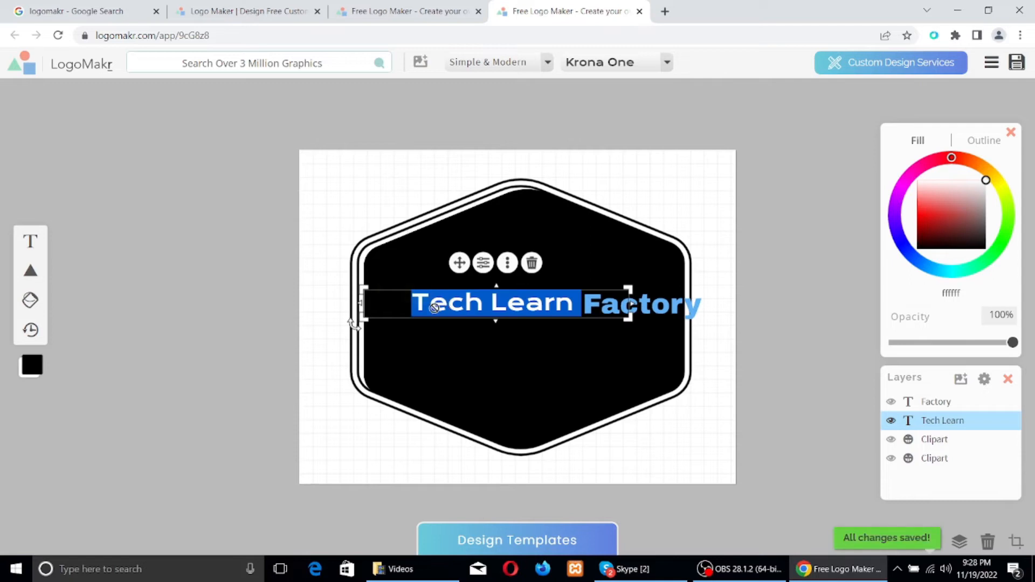
pyautogui.click(438, 349)
pyautogui.click(425, 303)
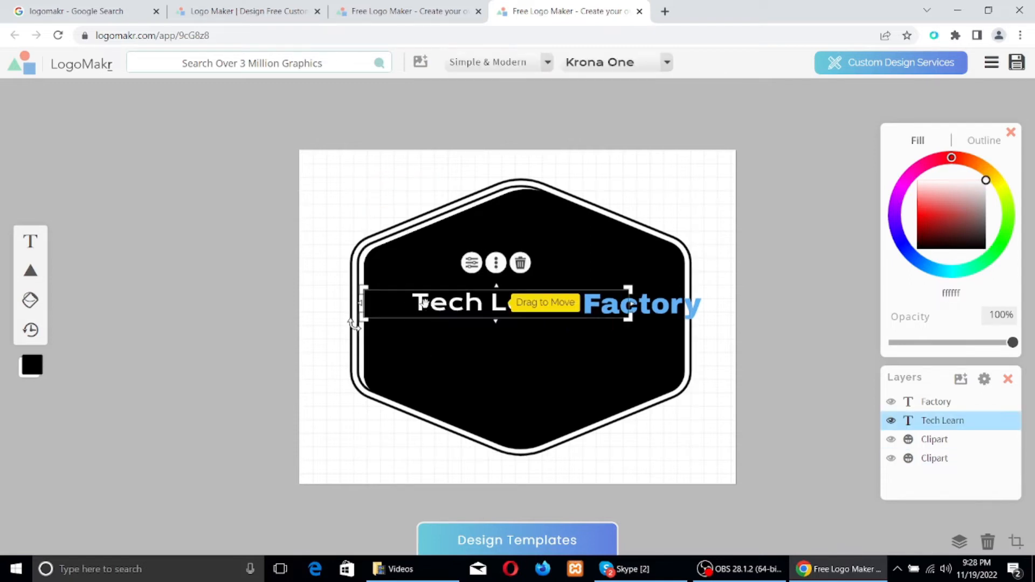
pyautogui.moveTo(365, 305); pyautogui.dragTo(345, 329)
pyautogui.click(632, 308)
pyautogui.moveTo(627, 308); pyautogui.dragTo(595, 330)
# Try again to select both repositioned text objects at once, by marquee and individually
pyautogui.click(812, 331)
pyautogui.moveTo(762, 335); pyautogui.dragTo(418, 331)
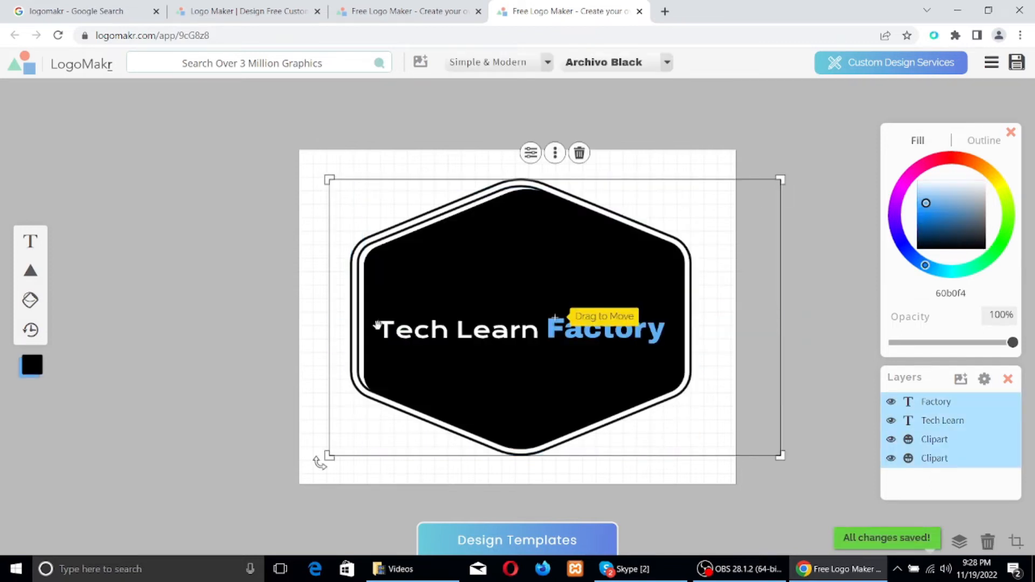
pyautogui.click(381, 307)
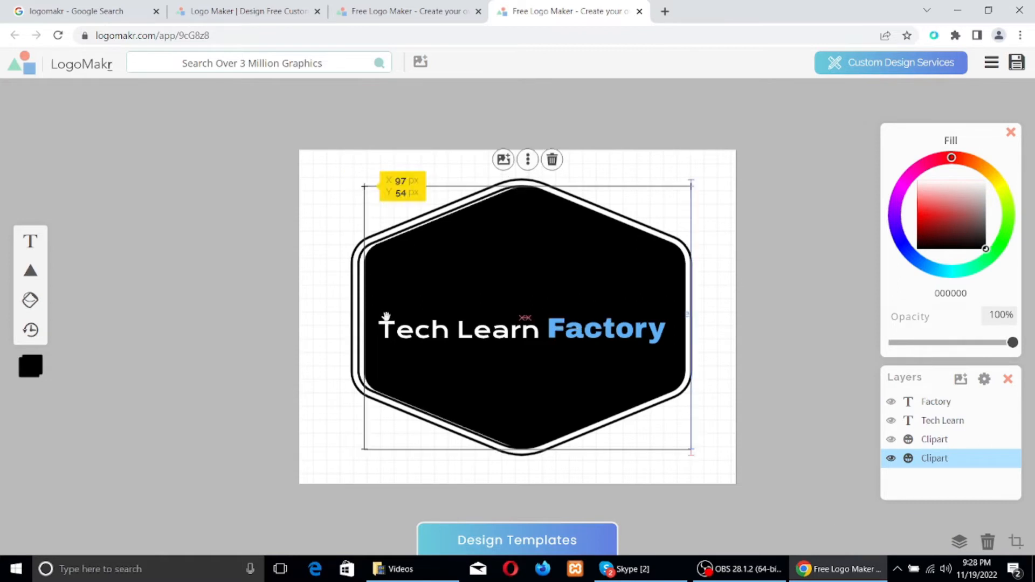
pyautogui.click(376, 335)
pyautogui.click(625, 340)
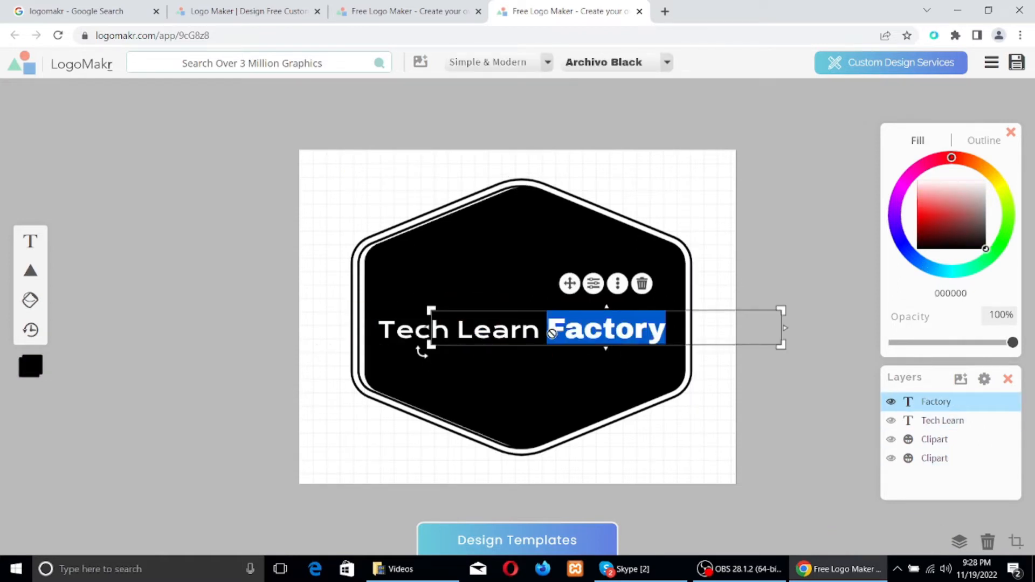
pyautogui.click(478, 381)
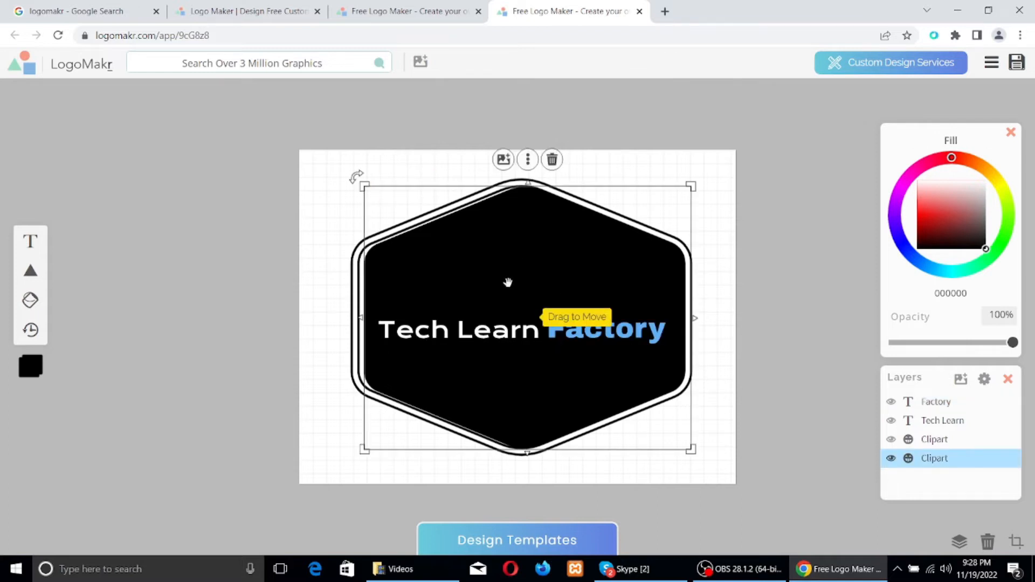
pyautogui.click(575, 478)
pyautogui.click(569, 331)
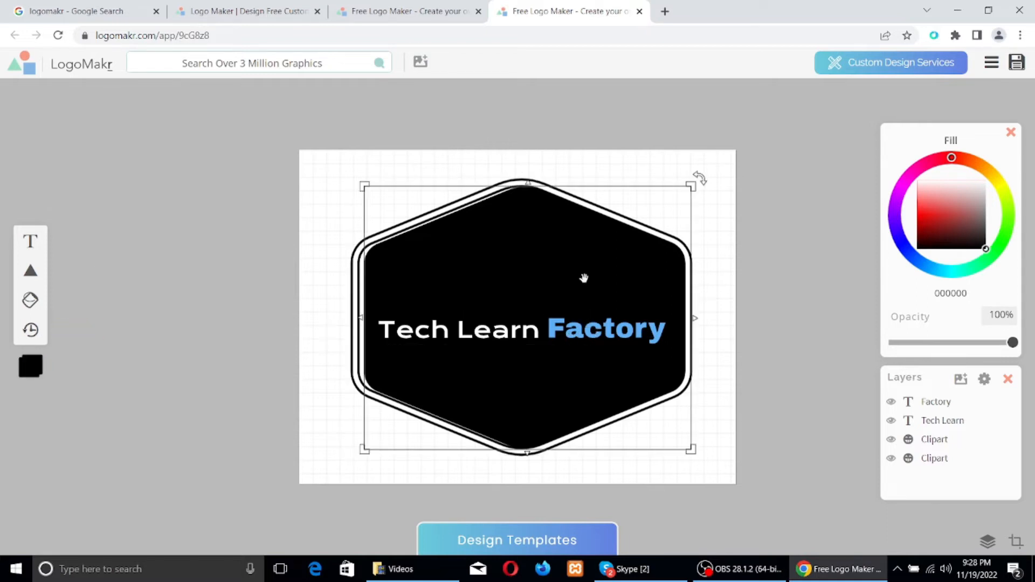
pyautogui.click(550, 261)
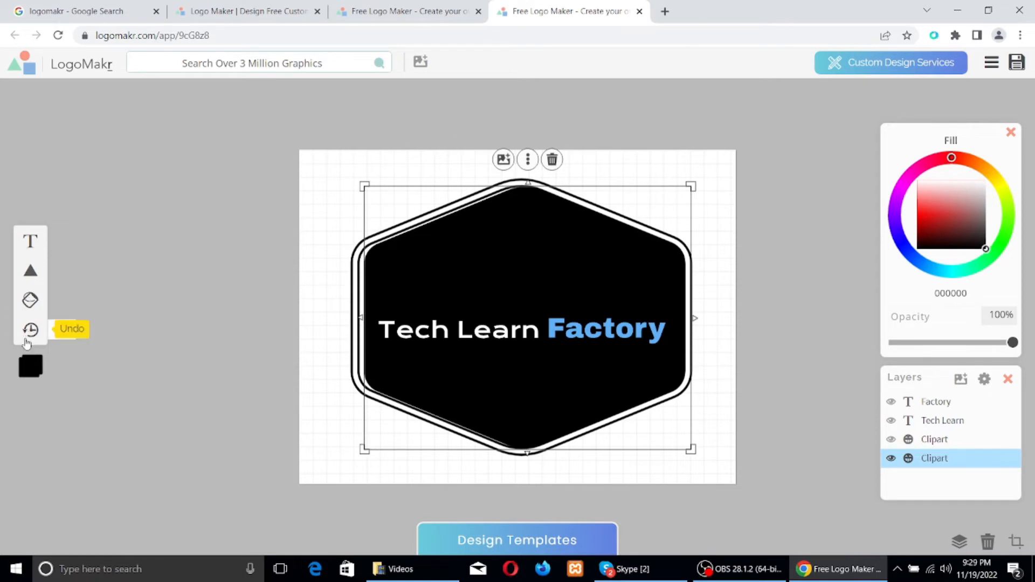
pyautogui.click(30, 270)
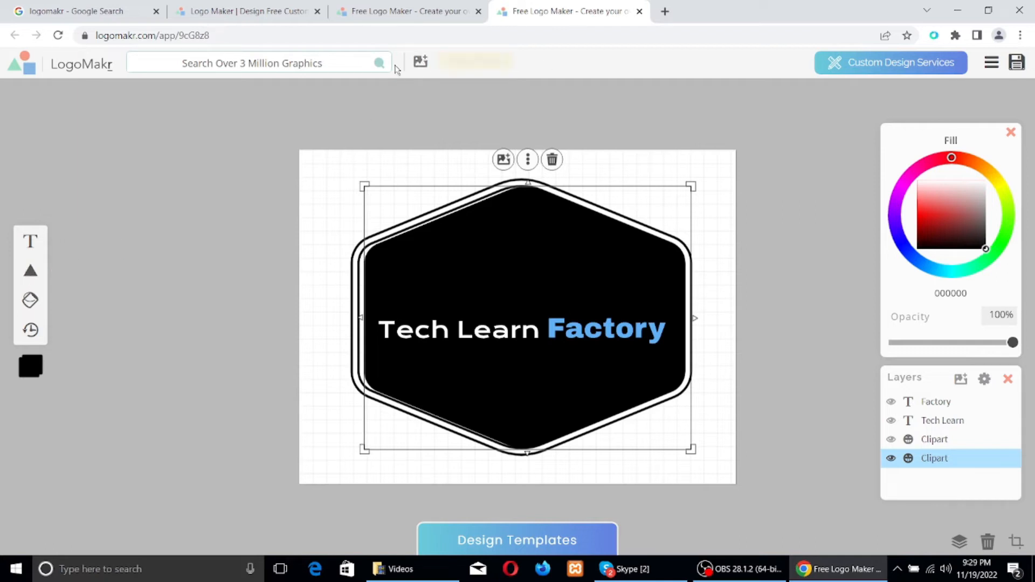
# Search the graphics library for tech and insert the outlined folder graphic with a gear and a screwdriver
pyautogui.click(336, 60)
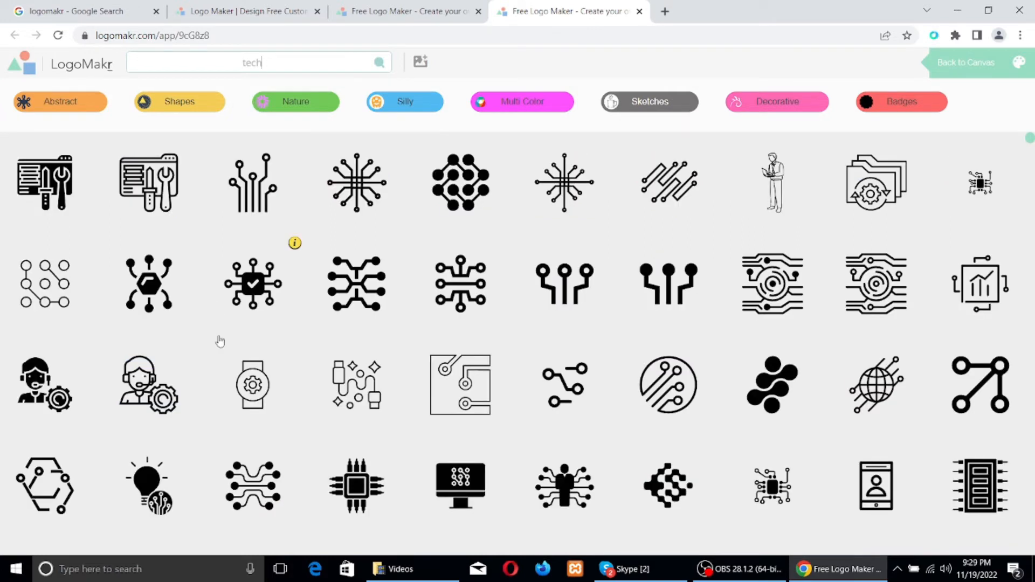
pyautogui.scroll(-5, 220, 341)
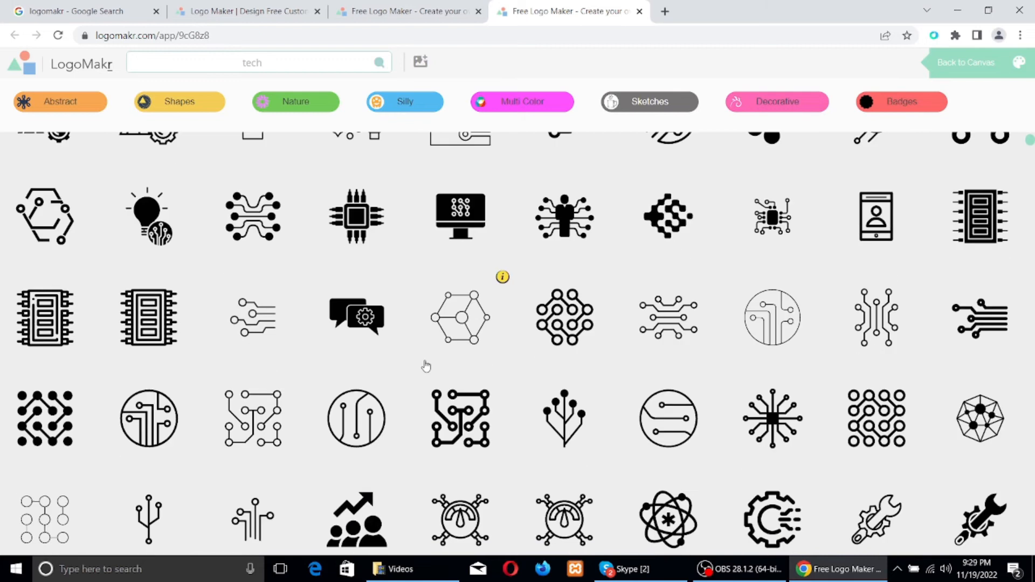
pyautogui.scroll(-3, 426, 366)
pyautogui.scroll(6, 317, 358)
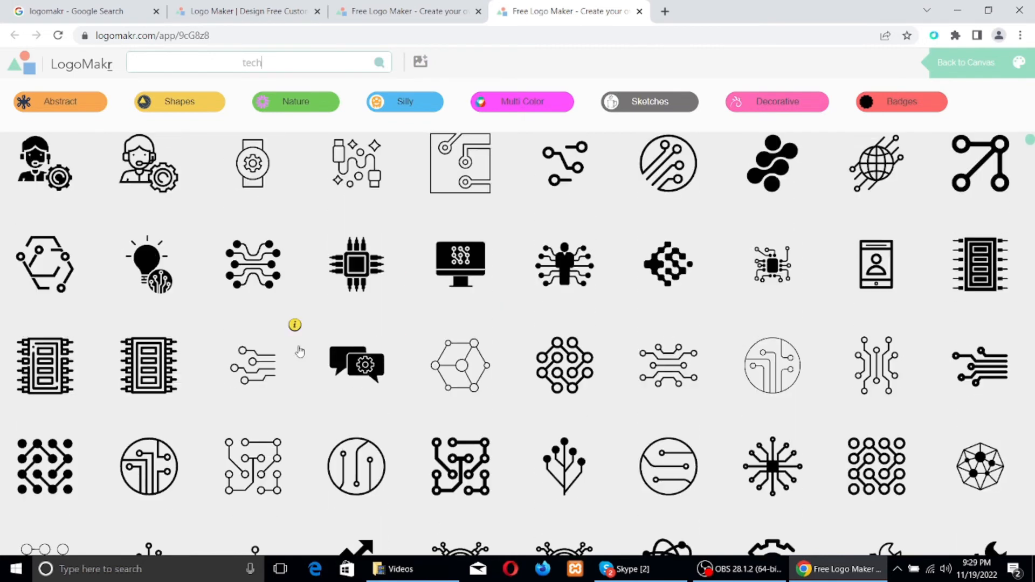
pyautogui.scroll(1, 386, 359)
pyautogui.scroll(-1, 407, 379)
pyautogui.scroll(1, 407, 382)
pyautogui.scroll(-5, 408, 383)
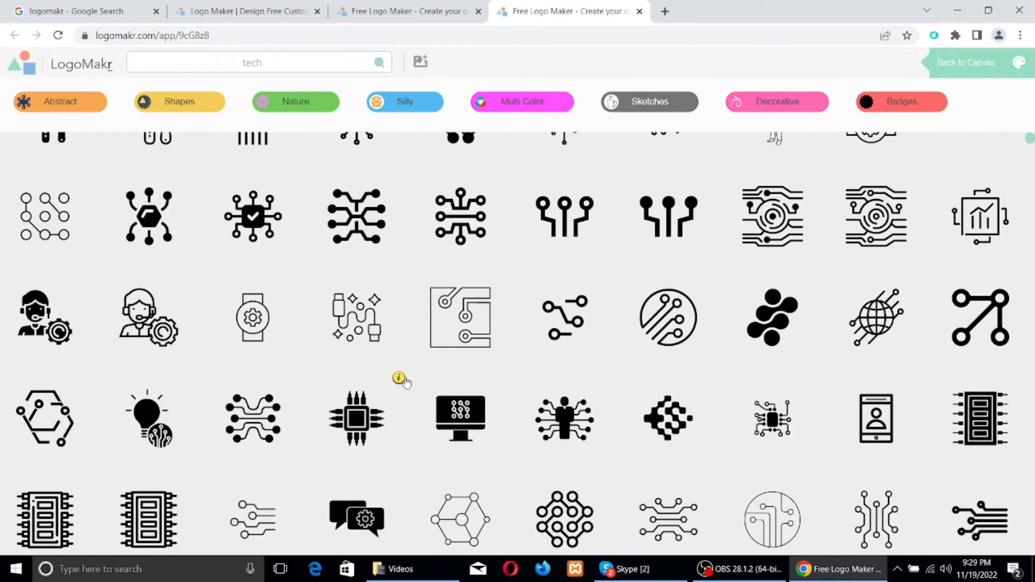
pyautogui.scroll(-5, 403, 382)
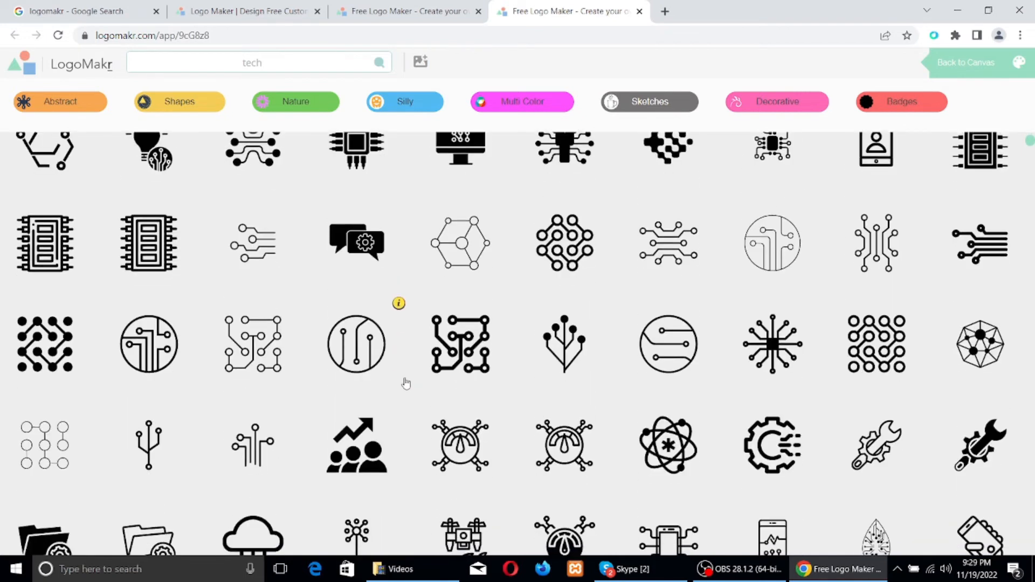
pyautogui.scroll(-1, 404, 386)
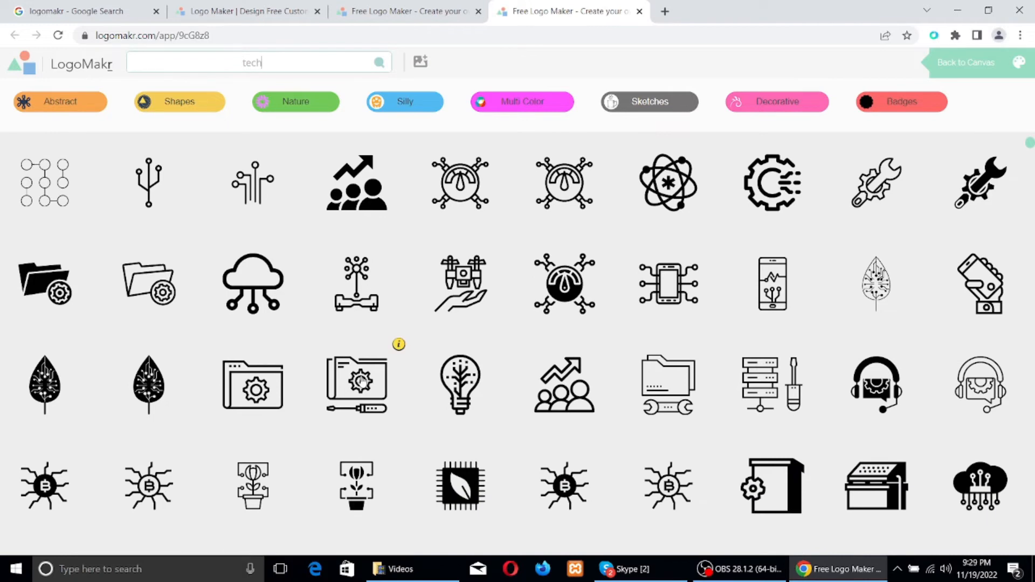
pyautogui.click(362, 381)
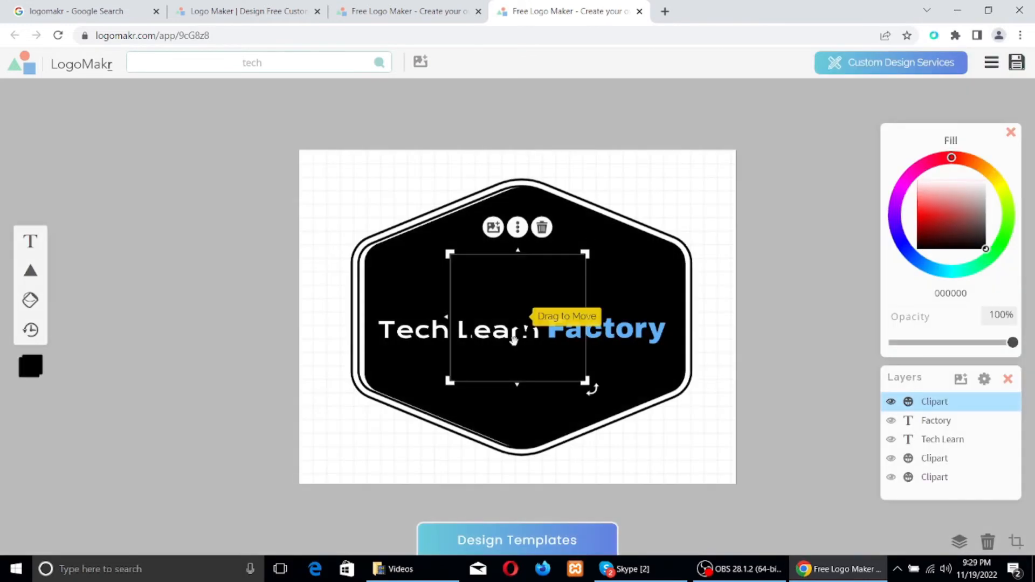
# Recolor the black badge to light pink e3c7c7 and move it left of its outline to expose the folder graphic
pyautogui.click(506, 280)
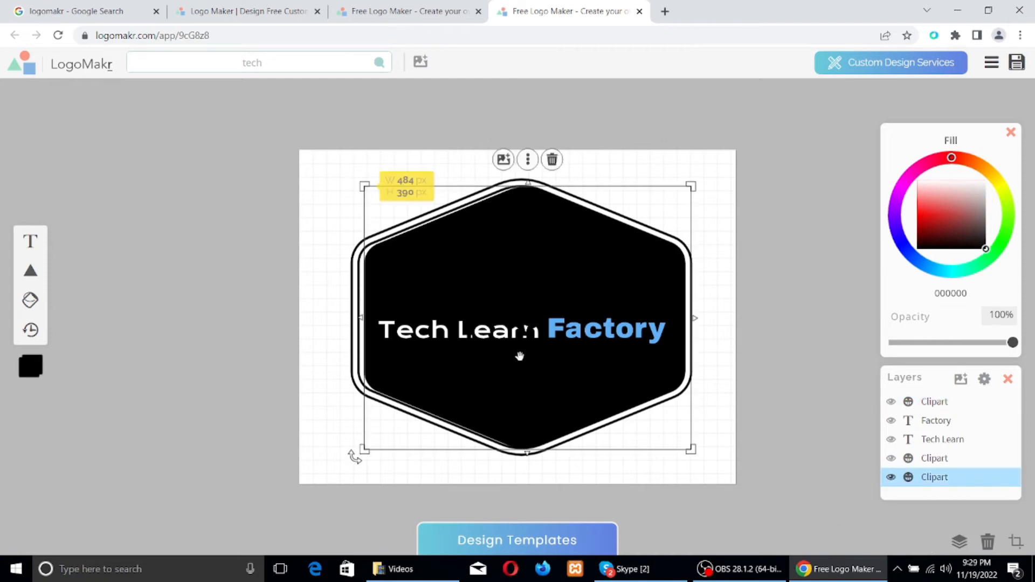
pyautogui.moveTo(515, 293)
pyautogui.mouseDown()
pyautogui.moveTo(517, 258)
pyautogui.moveTo(513, 293)
pyautogui.mouseUp()
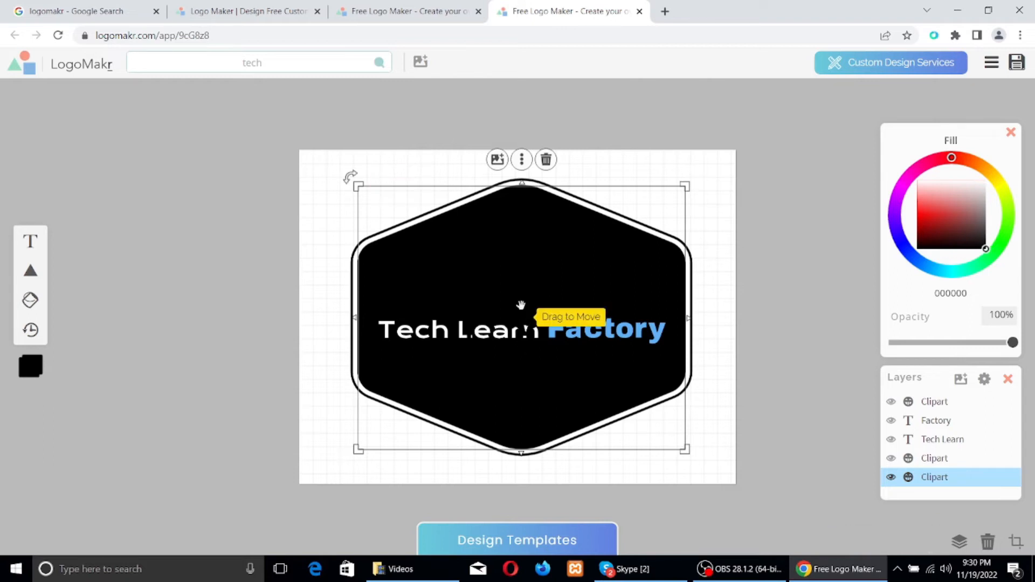
pyautogui.moveTo(986, 248); pyautogui.dragTo(963, 192)
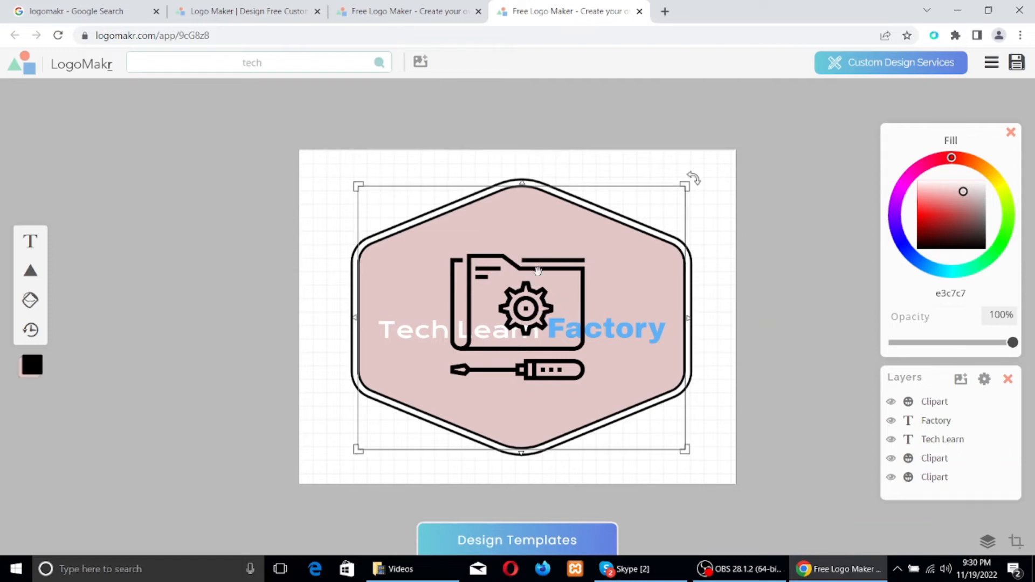
pyautogui.moveTo(539, 294); pyautogui.dragTo(408, 320)
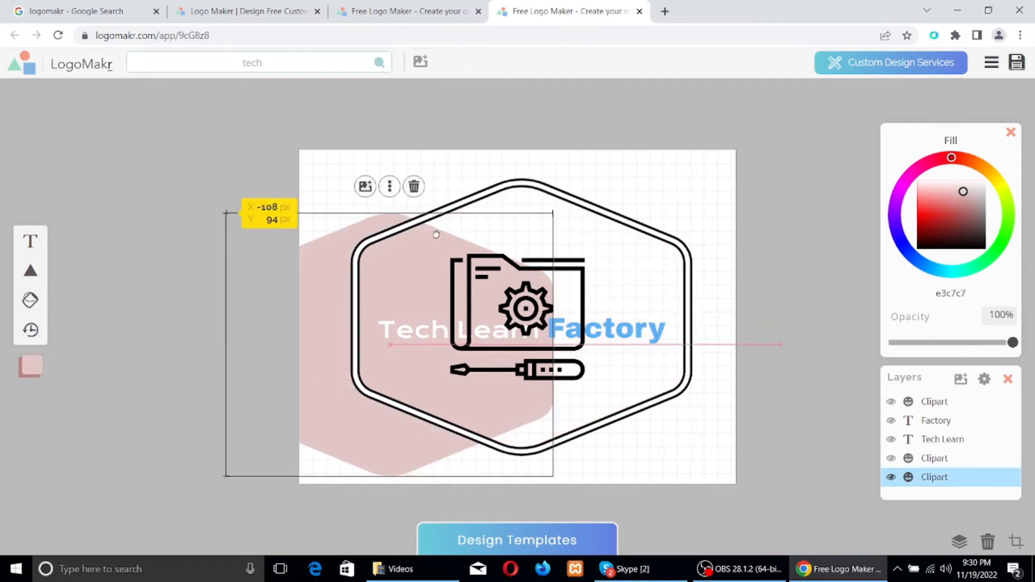
# Shrink the folder graphic, center it above the text inside the badge outline, and recolor it near-white fcf6f6
pyautogui.click(582, 284)
pyautogui.moveTo(573, 276); pyautogui.dragTo(572, 227)
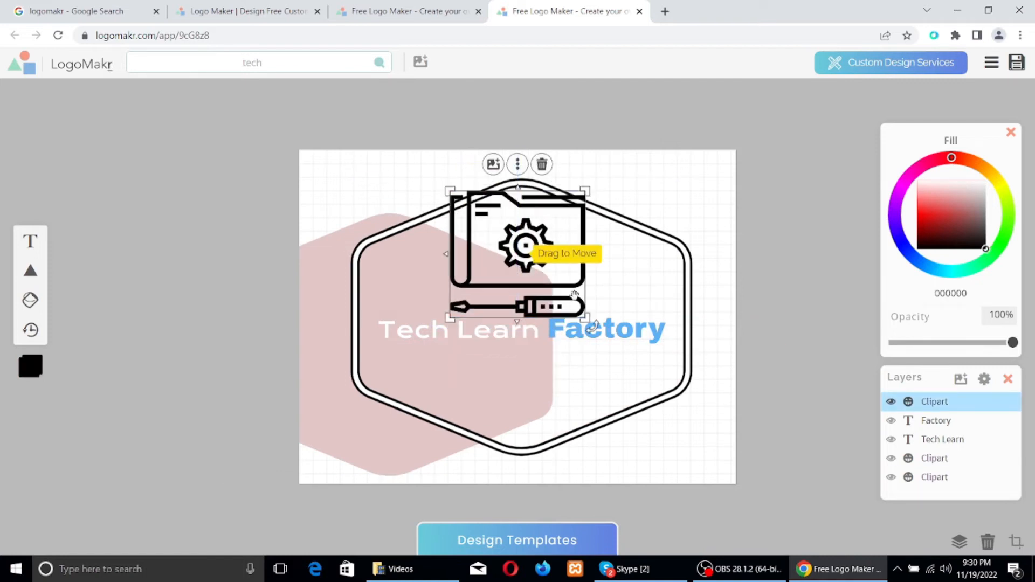
pyautogui.moveTo(585, 316); pyautogui.dragTo(559, 293)
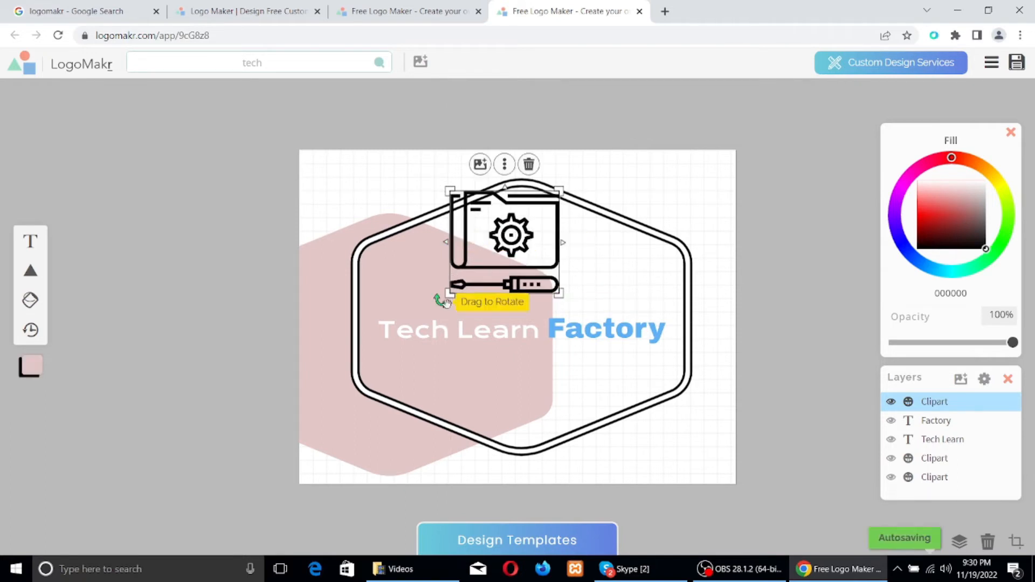
pyautogui.moveTo(450, 294); pyautogui.dragTo(476, 268)
pyautogui.moveTo(519, 213); pyautogui.dragTo(521, 260)
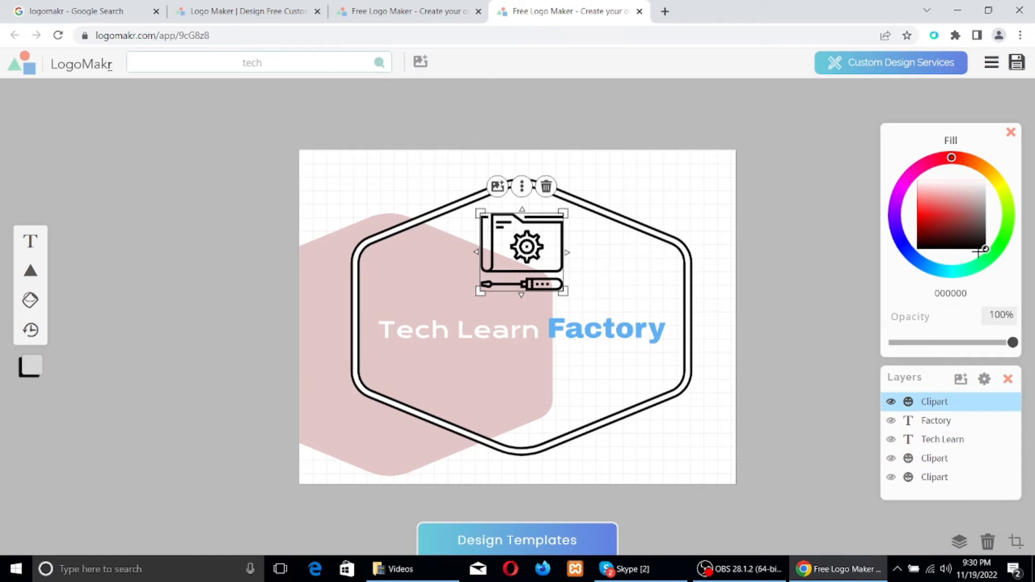
pyautogui.moveTo(986, 248); pyautogui.dragTo(953, 182)
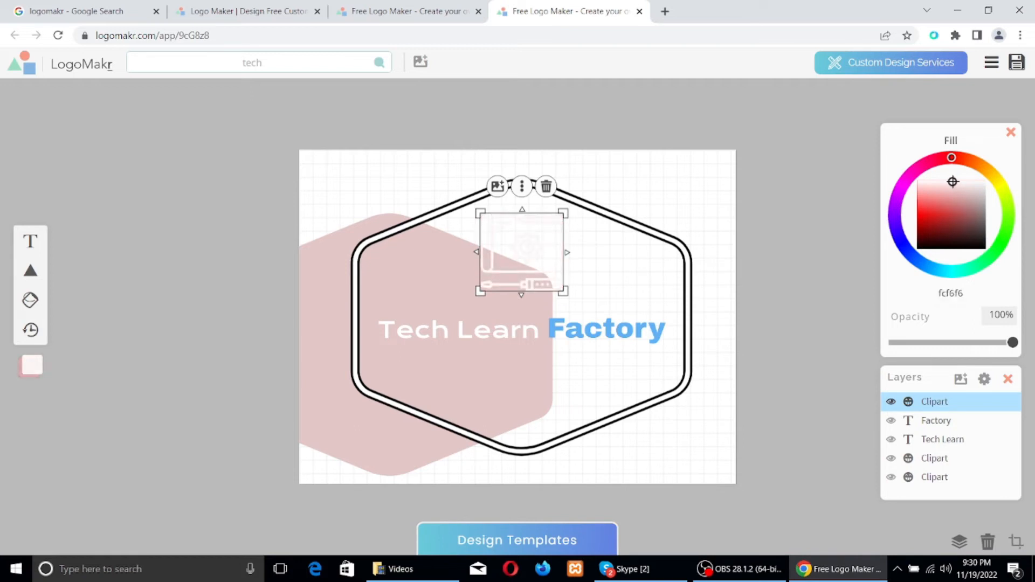
# Recolor the pink badge to dark maroon 2d1111 and move it back inside the double outline at X 88, Y 54
pyautogui.click(581, 363)
pyautogui.click(496, 373)
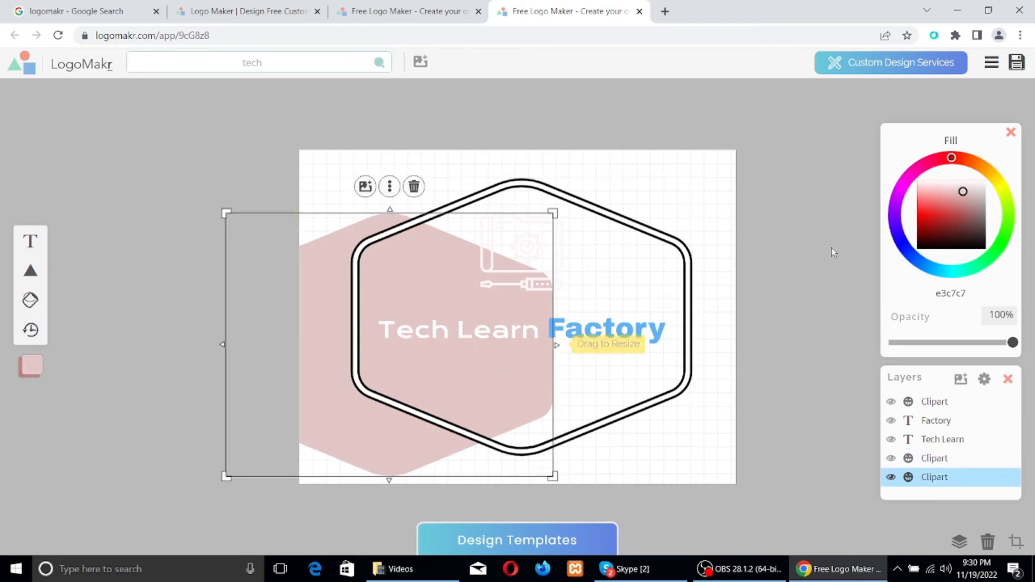
pyautogui.click(955, 241)
pyautogui.moveTo(481, 369); pyautogui.dragTo(617, 348)
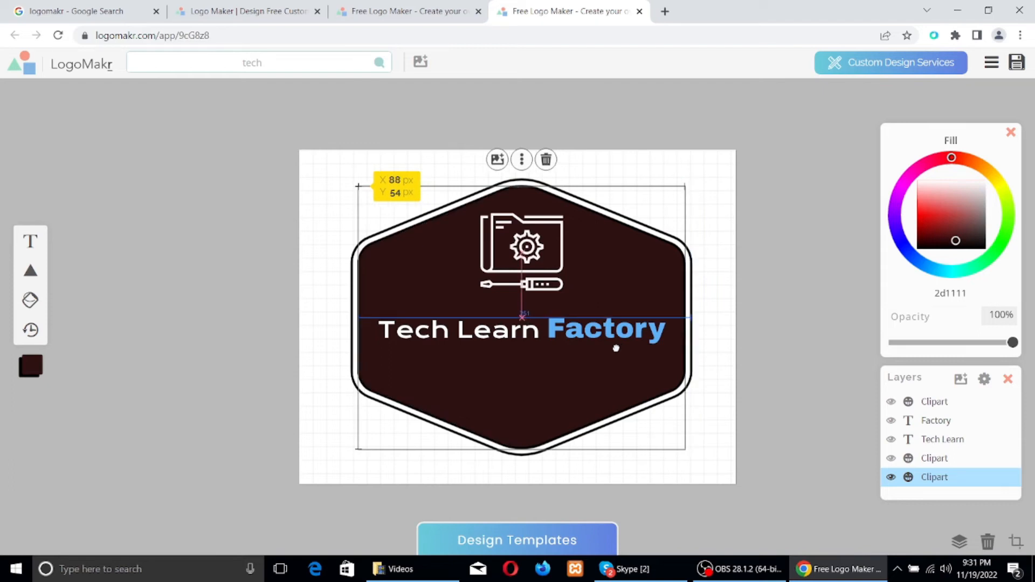
pyautogui.moveTo(617, 348); pyautogui.dragTo(616, 349)
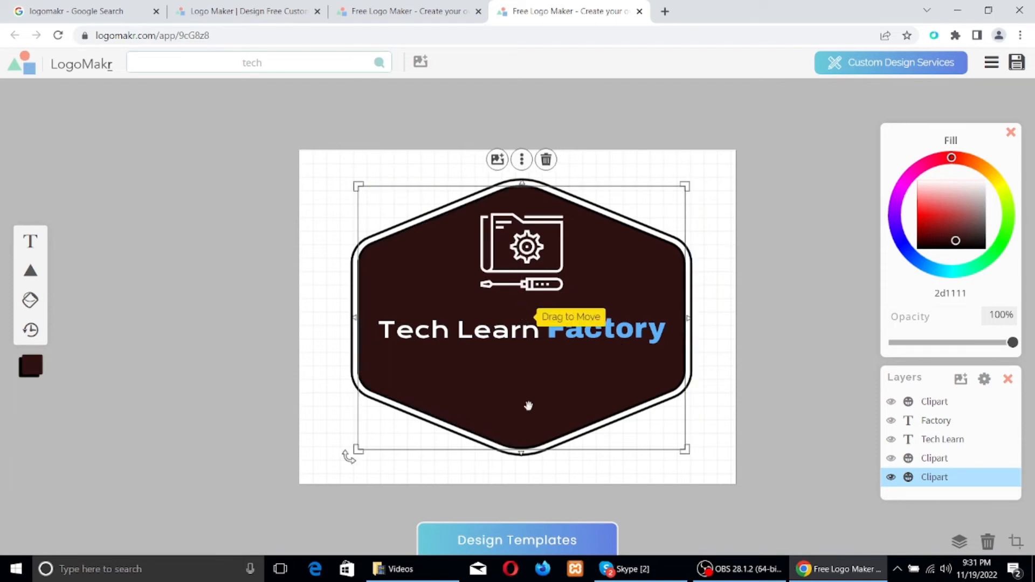
pyautogui.click(558, 378)
pyautogui.click(725, 269)
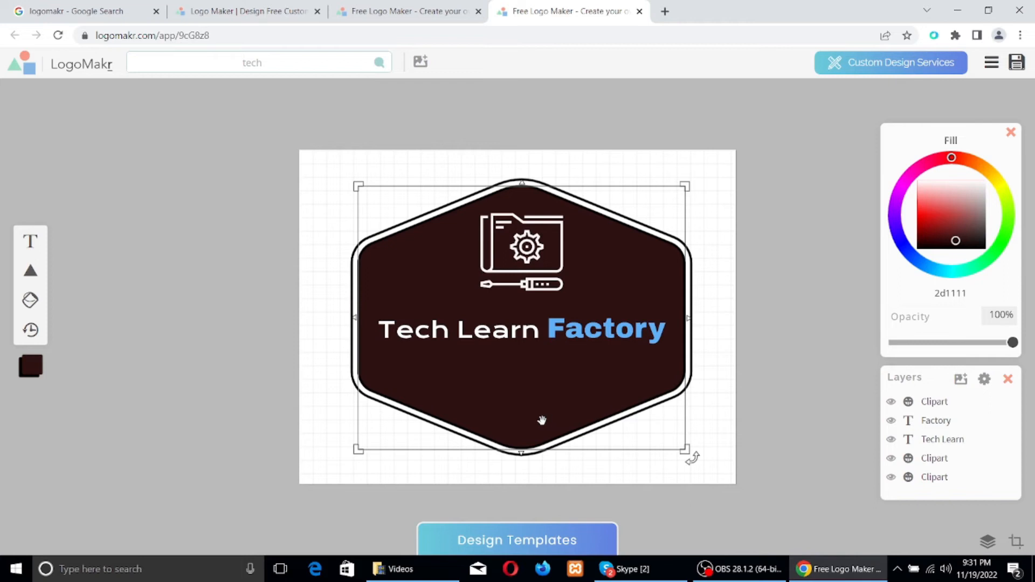
pyautogui.moveTo(684, 448)
pyautogui.mouseDown()
pyautogui.moveTo(672, 437)
pyautogui.moveTo(684, 436)
pyautogui.mouseUp()
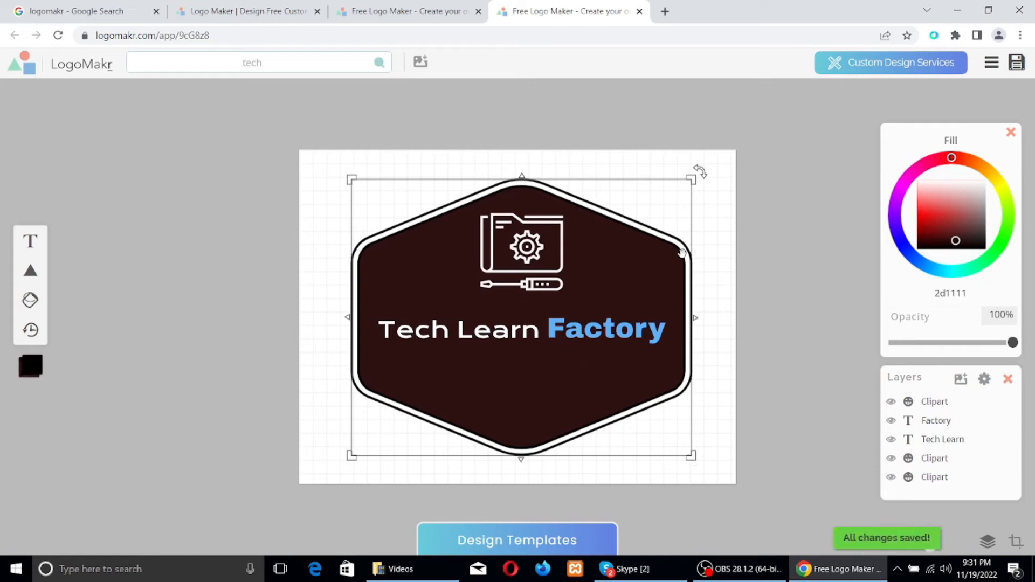
# Browse the Shapes and Nature graphic categories, insert the round outlined tree graphic, and delete it again
pyautogui.click(251, 63)
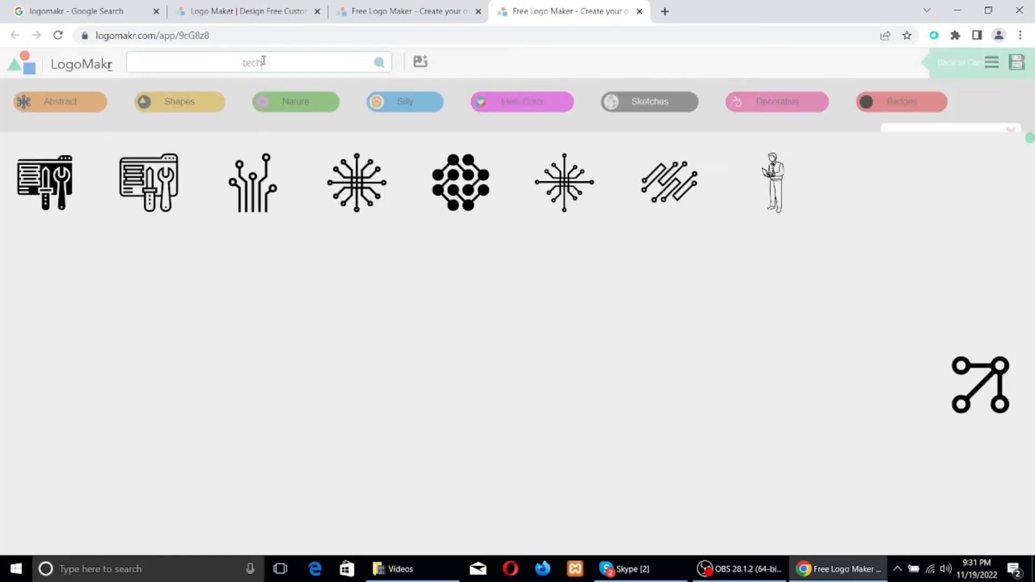
pyautogui.click(296, 102)
pyautogui.click(180, 102)
pyautogui.click(72, 103)
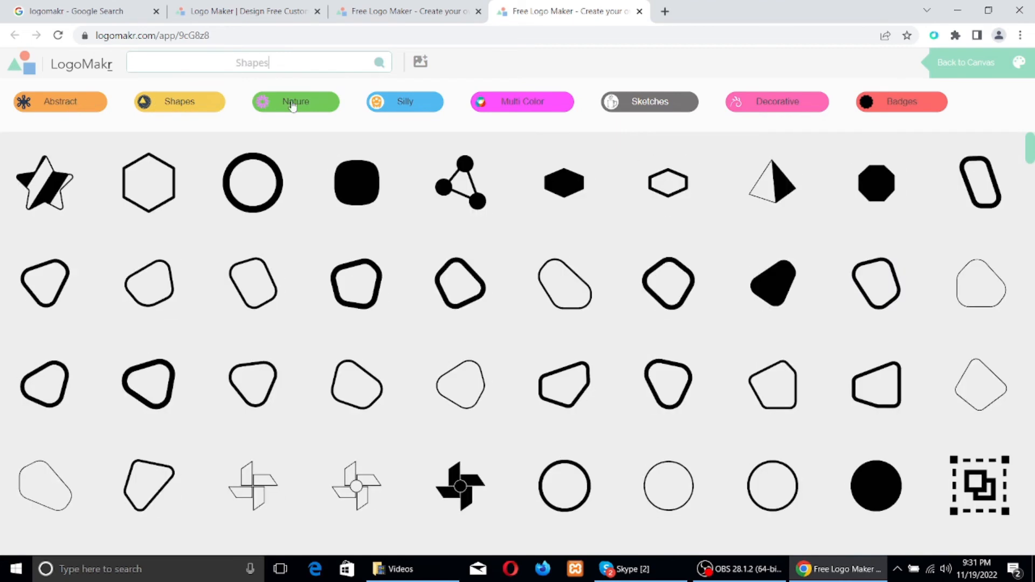
pyautogui.click(291, 101)
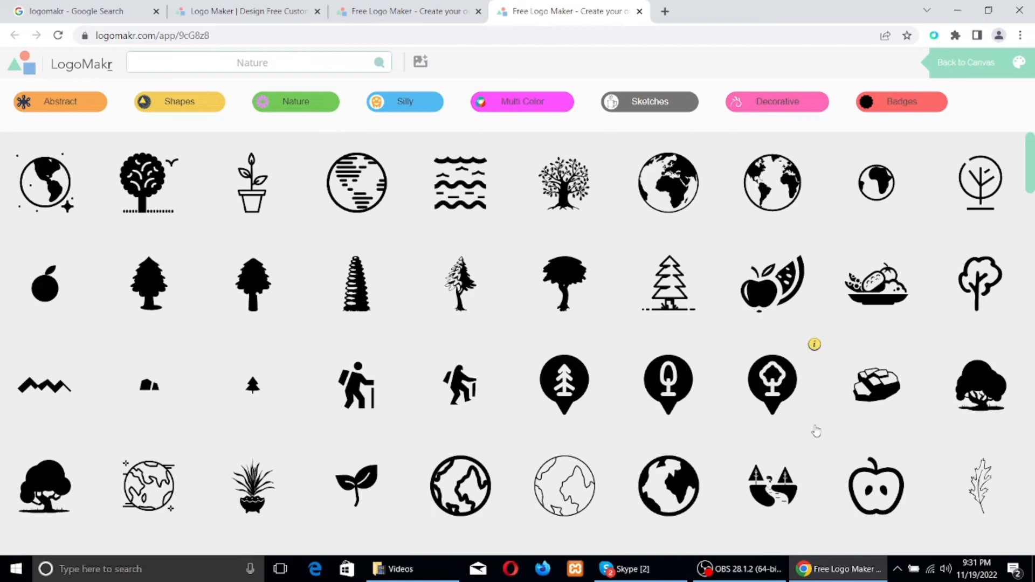
pyautogui.click(974, 193)
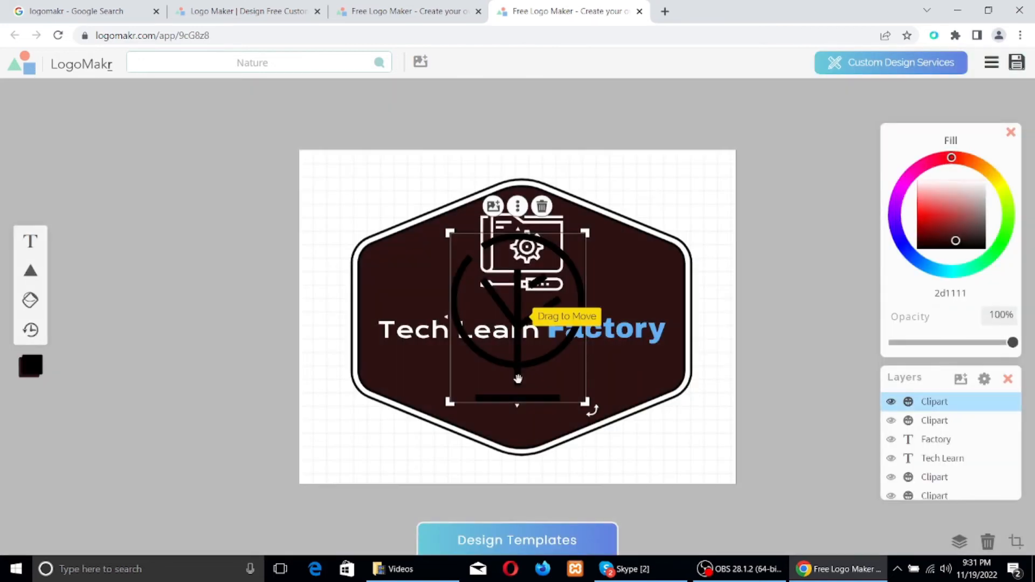
pyautogui.press('Delete')
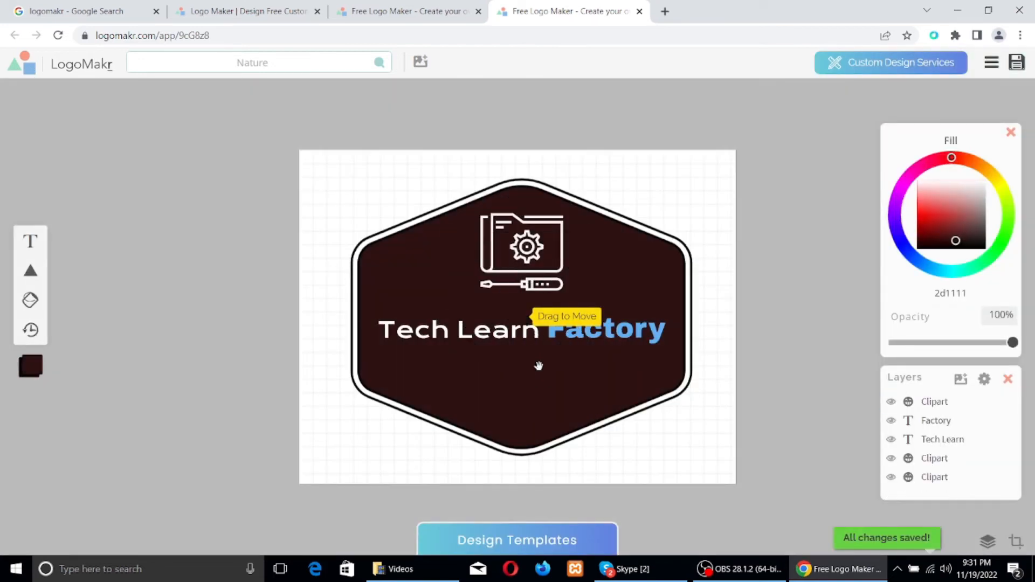
pyautogui.click(593, 410)
pyautogui.click(723, 310)
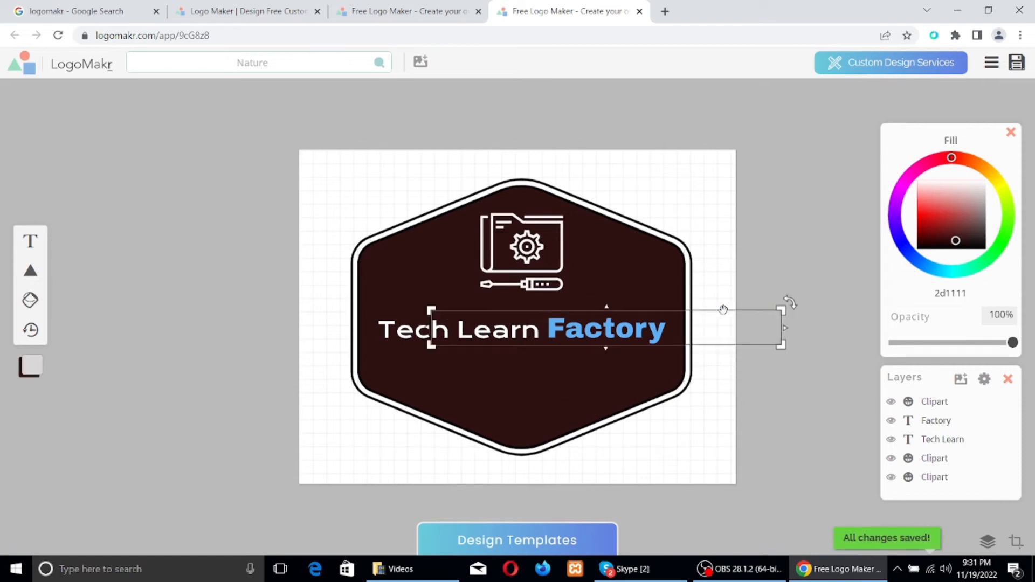
pyautogui.click(584, 312)
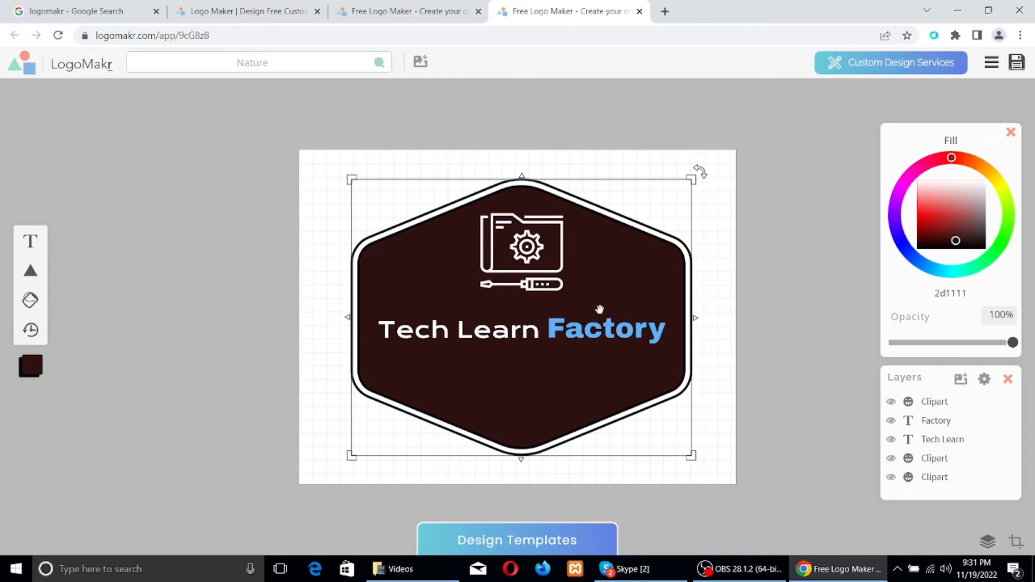
pyautogui.click(555, 399)
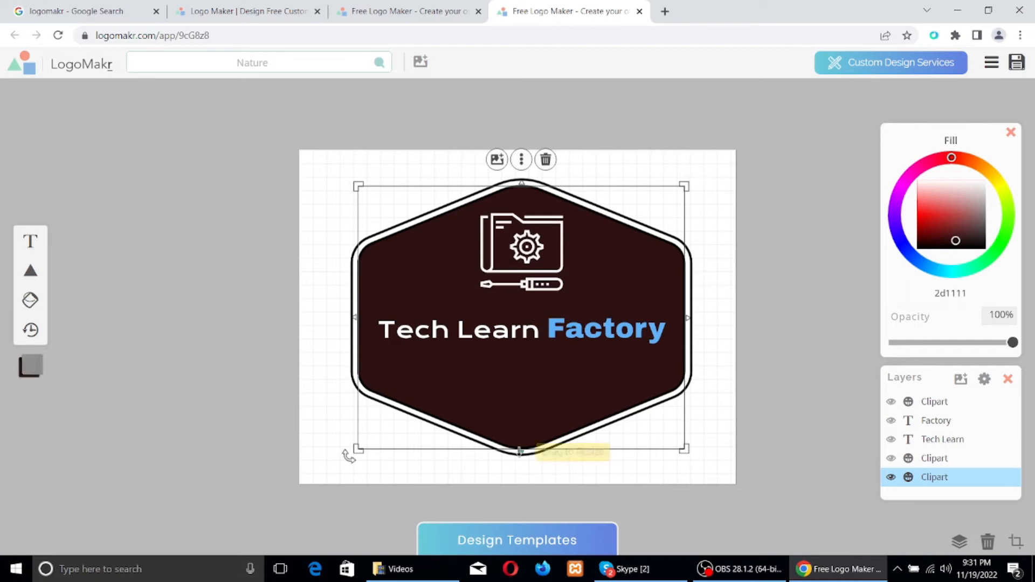
pyautogui.moveTo(520, 453); pyautogui.dragTo(520, 453)
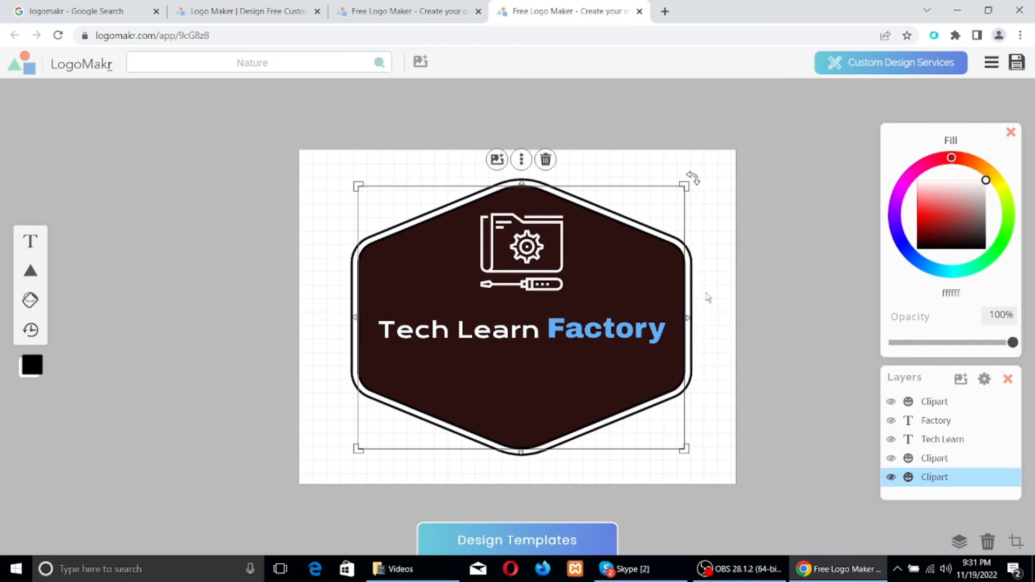
pyautogui.click(709, 237)
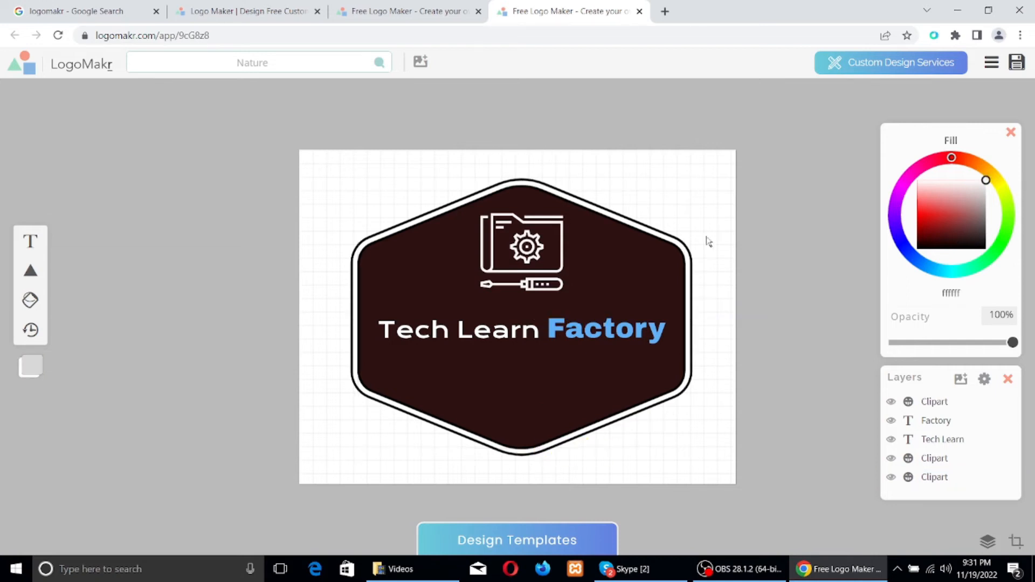
# Save the logo, accept the legal terms for the free file, and download the free low-resolution PNG
pyautogui.click(1017, 63)
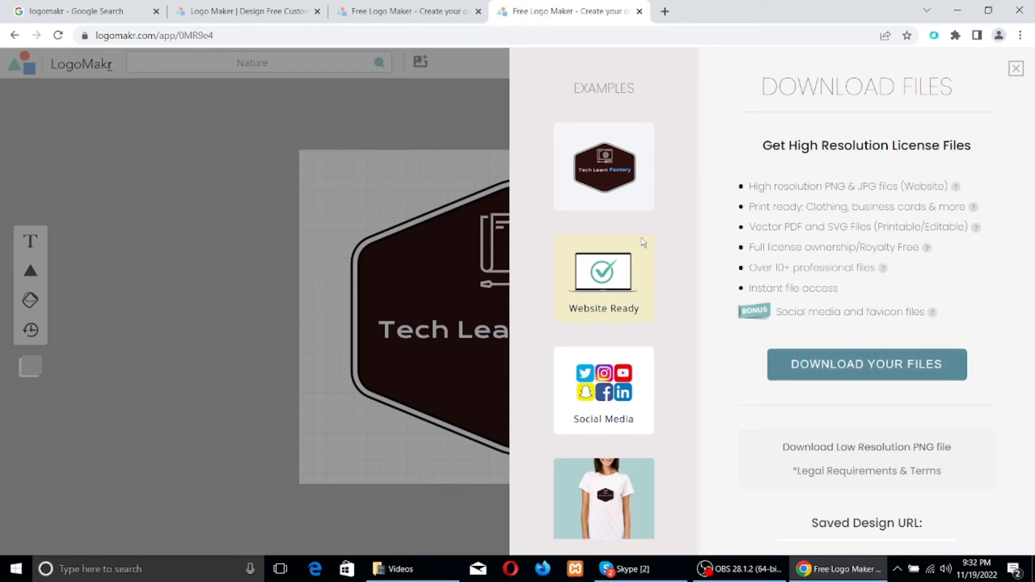
pyautogui.scroll(-1, 882, 501)
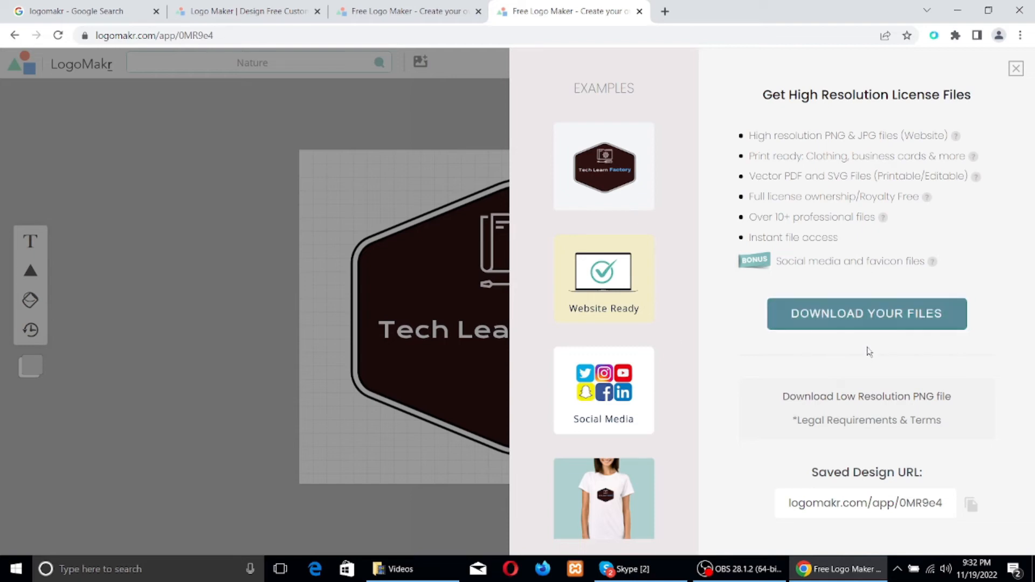
pyautogui.click(817, 399)
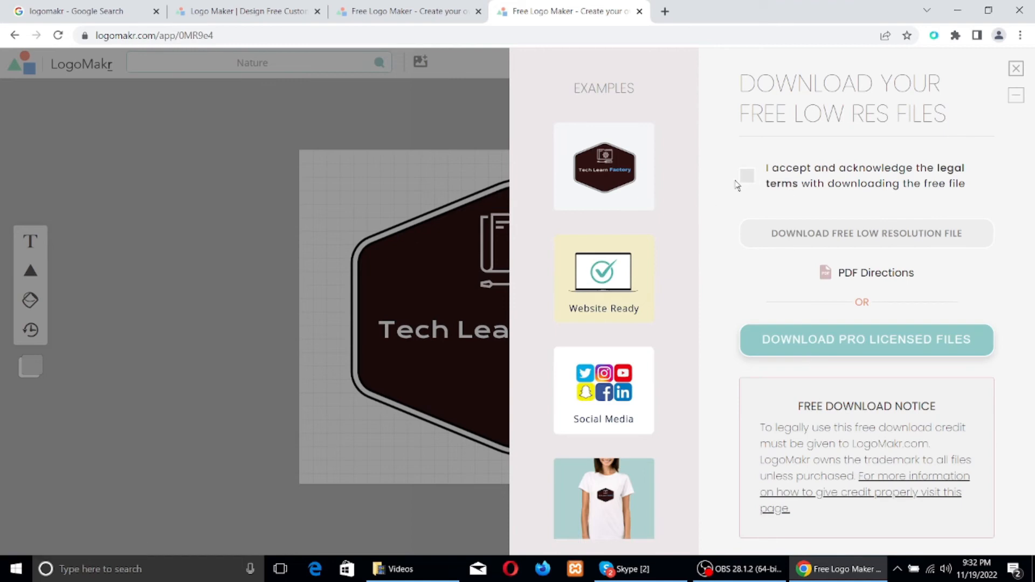
pyautogui.click(746, 176)
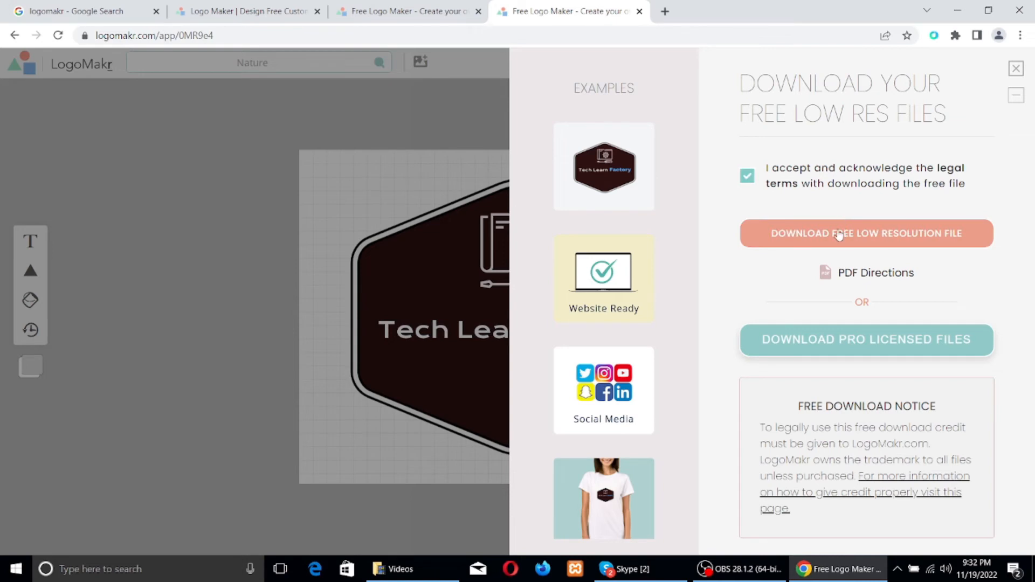
pyautogui.click(840, 231)
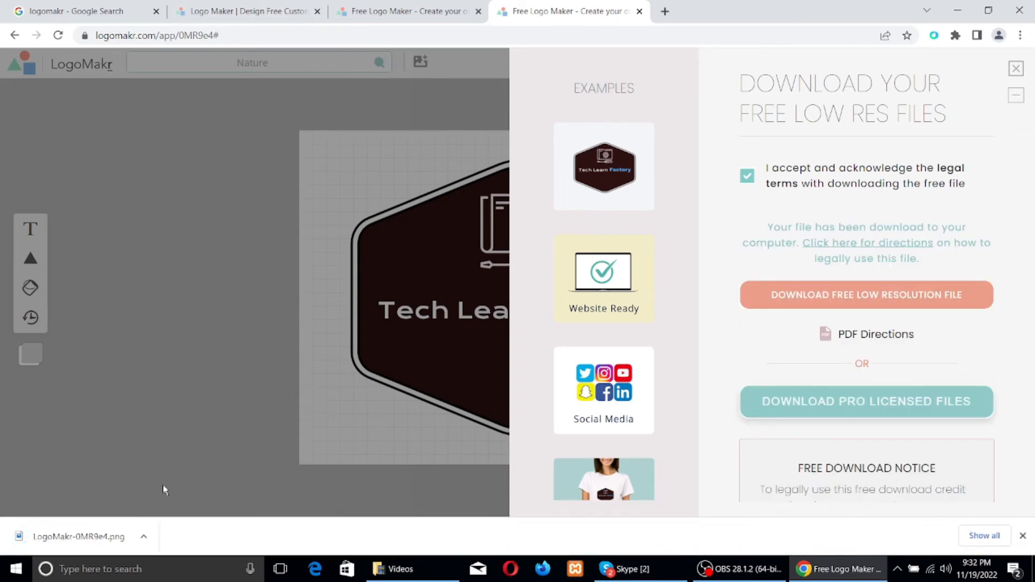
# Show the downloaded LogoMakr-0MR9e4.png in its folder and view it in the photo viewer, closing the viewer and minimizing the folder
pyautogui.click(144, 540)
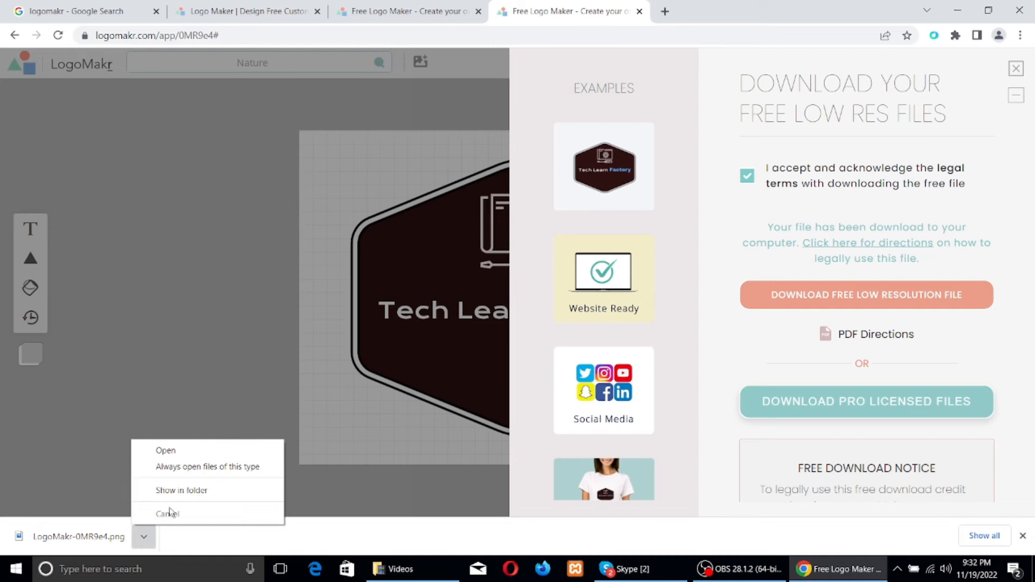
pyautogui.click(206, 491)
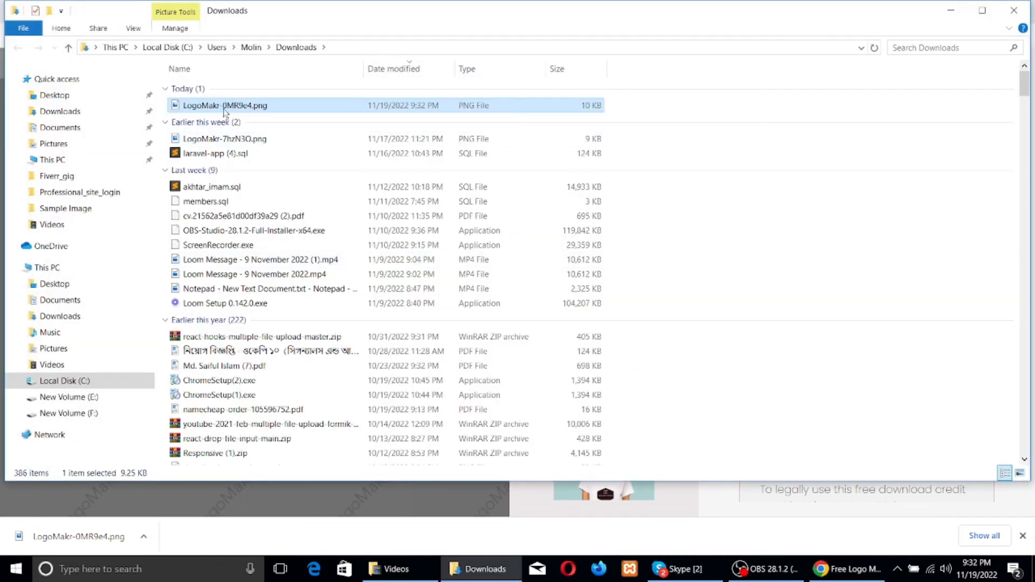
pyautogui.doubleClick(226, 107)
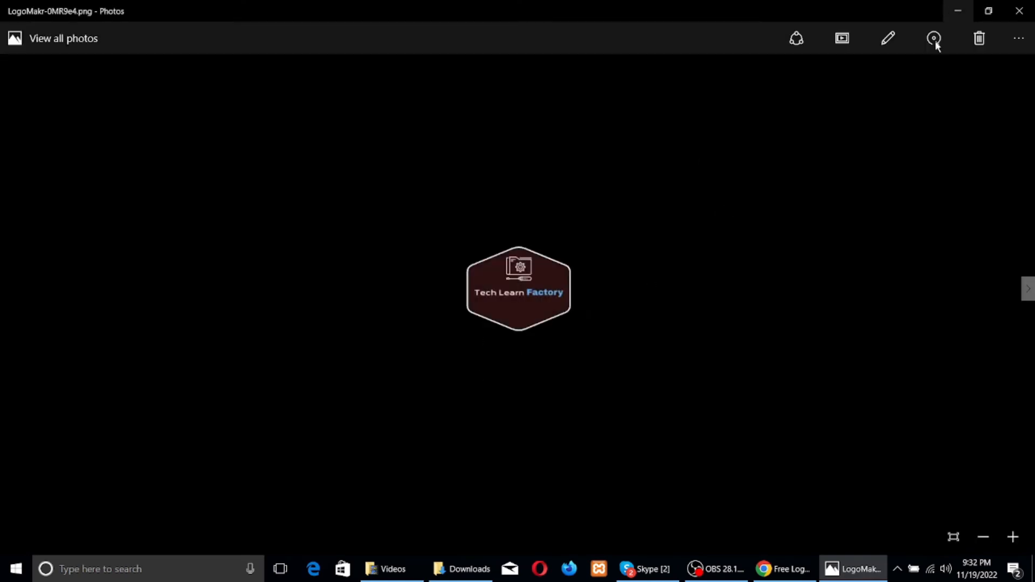
pyautogui.click(1019, 11)
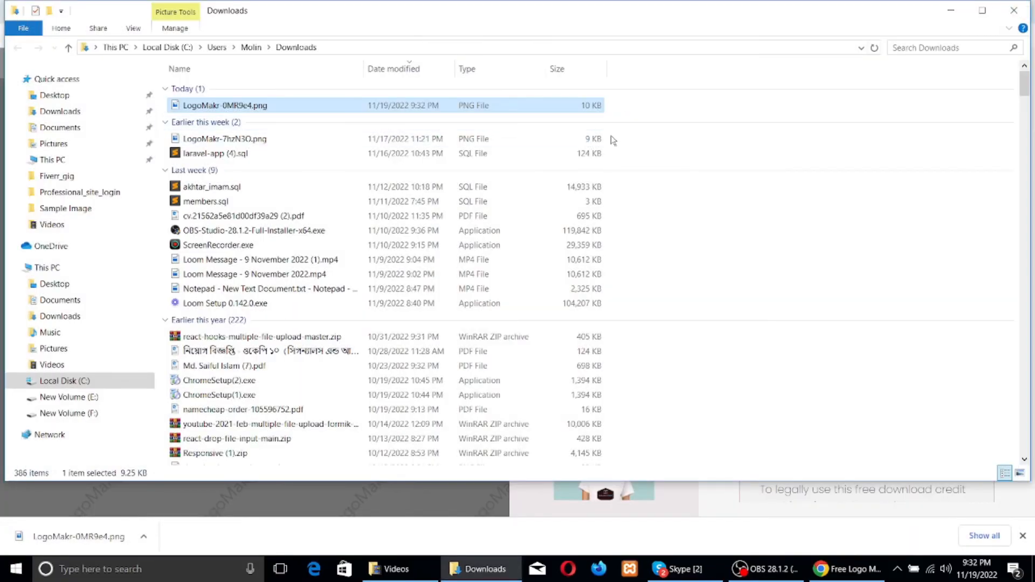
pyautogui.click(951, 11)
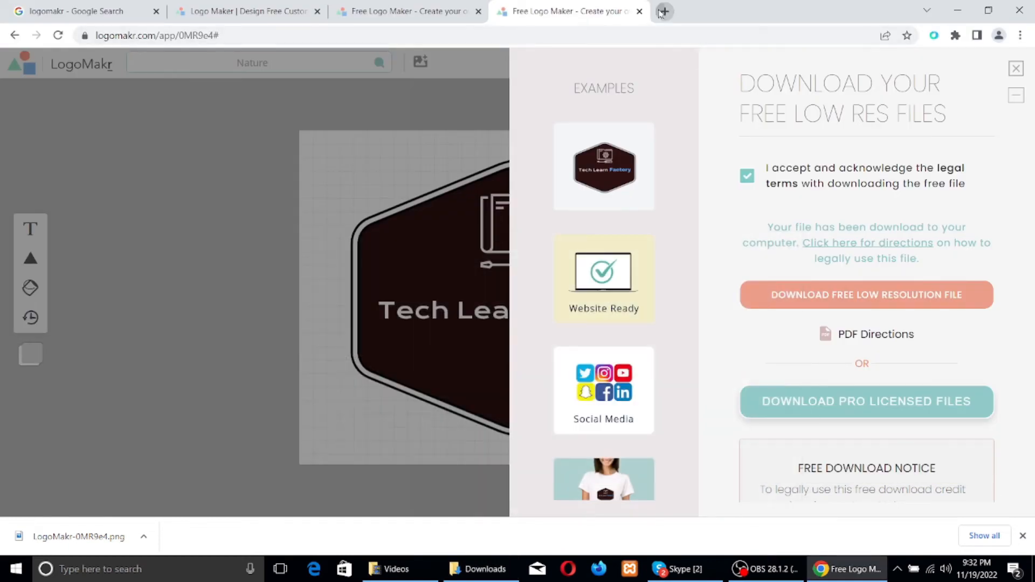
# Search Google for youtube in a new browser tab and open the YouTube site from the results
pyautogui.click(665, 11)
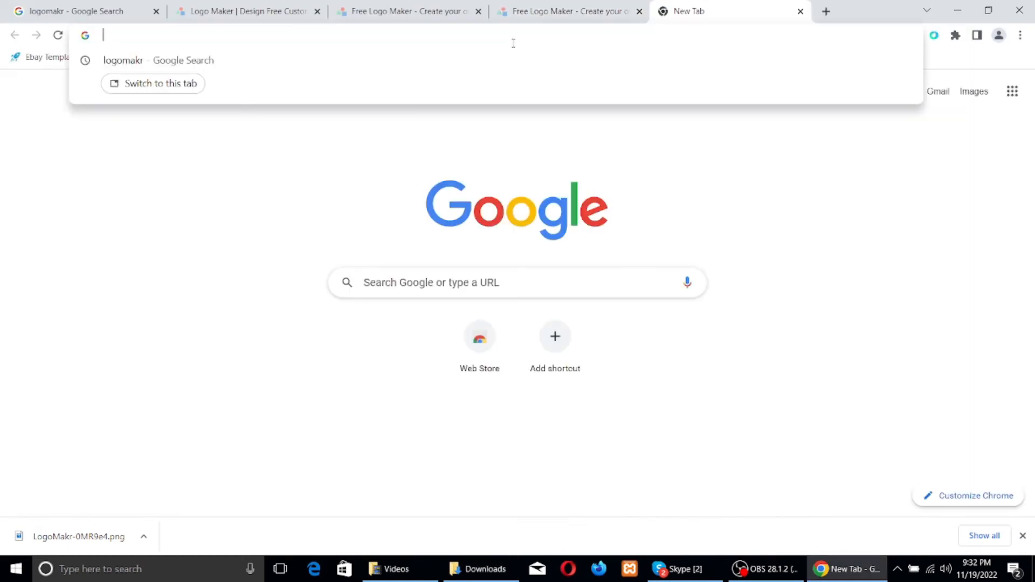
pyautogui.write('you')
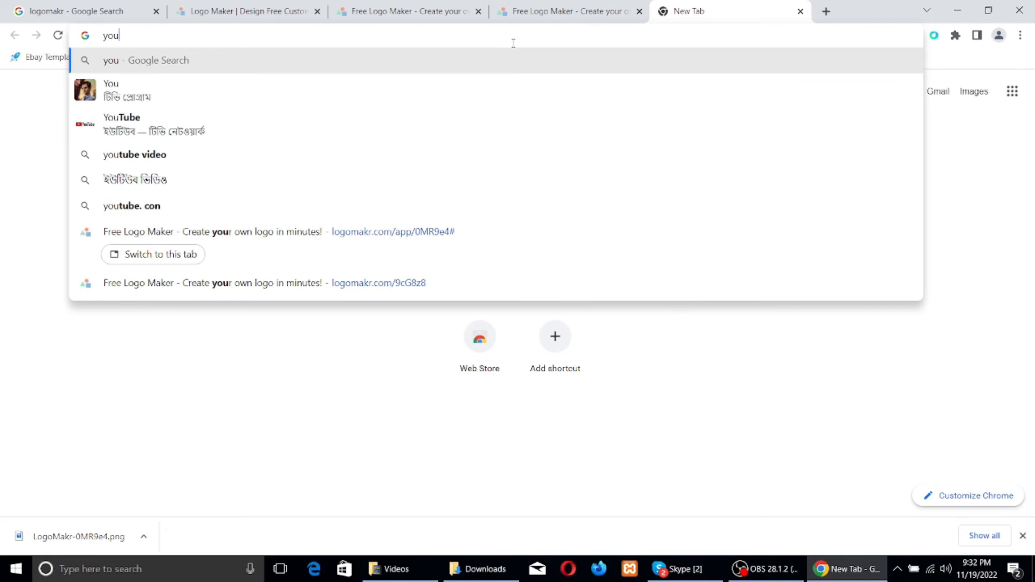
pyautogui.press('Down')
pyautogui.press('Down')
pyautogui.press('Down')
pyautogui.press('Up')
pyautogui.press('Return')
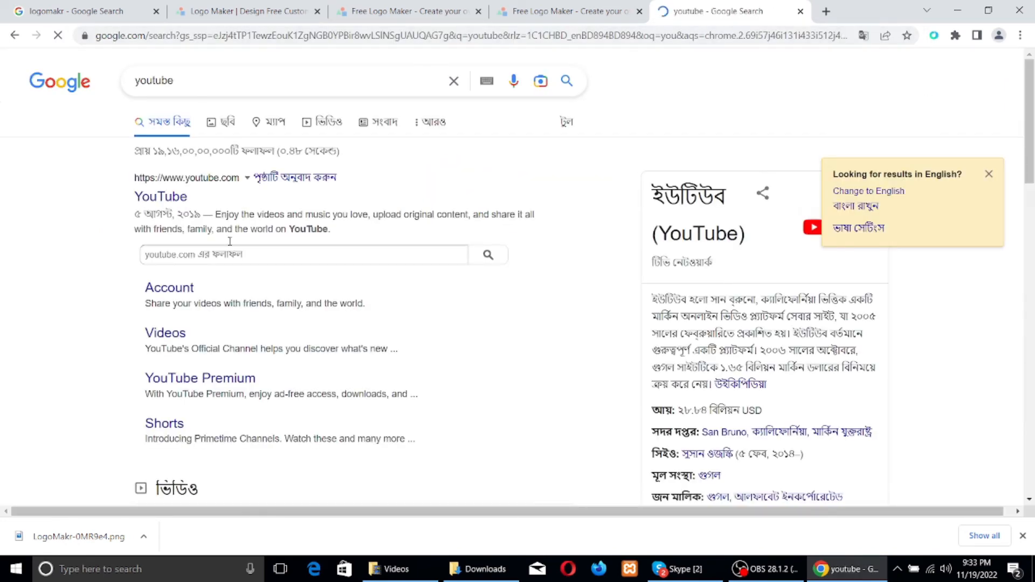
pyautogui.click(183, 201)
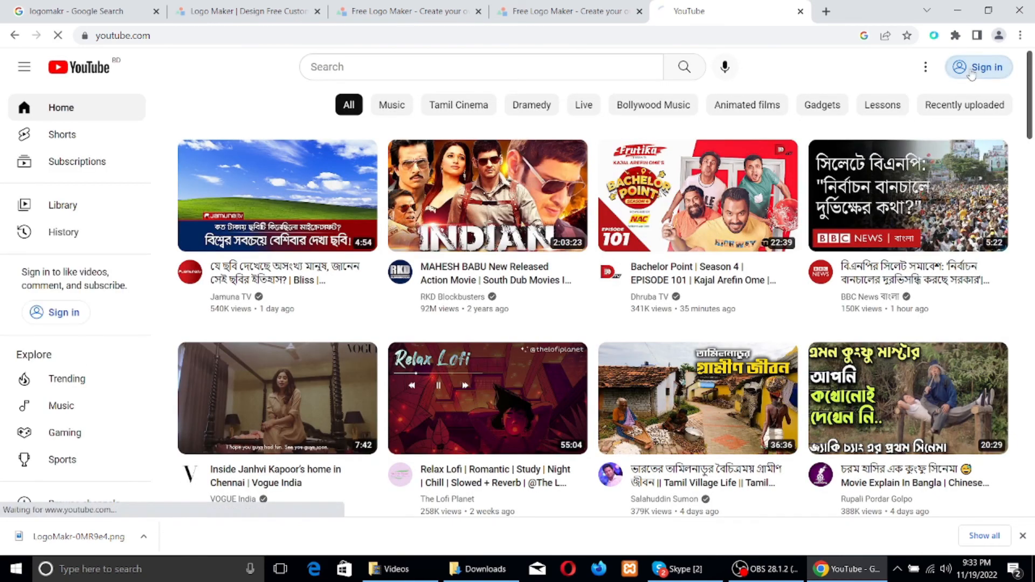
# Sign in to YouTube with the account e-mail and password, and choose the Techlearn Factory channel
pyautogui.click(970, 68)
pyautogui.click(445, 255)
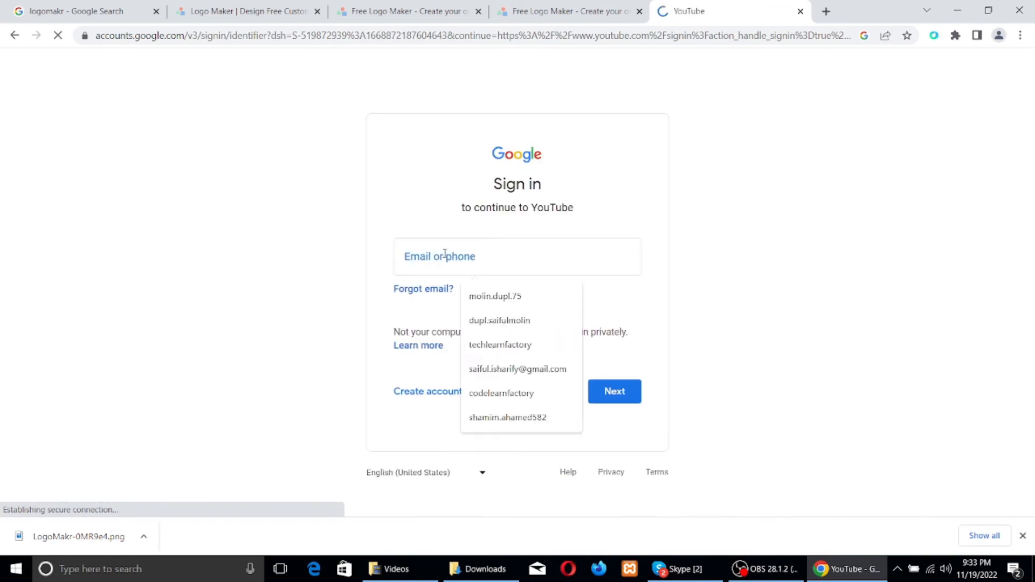
pyautogui.click(445, 256)
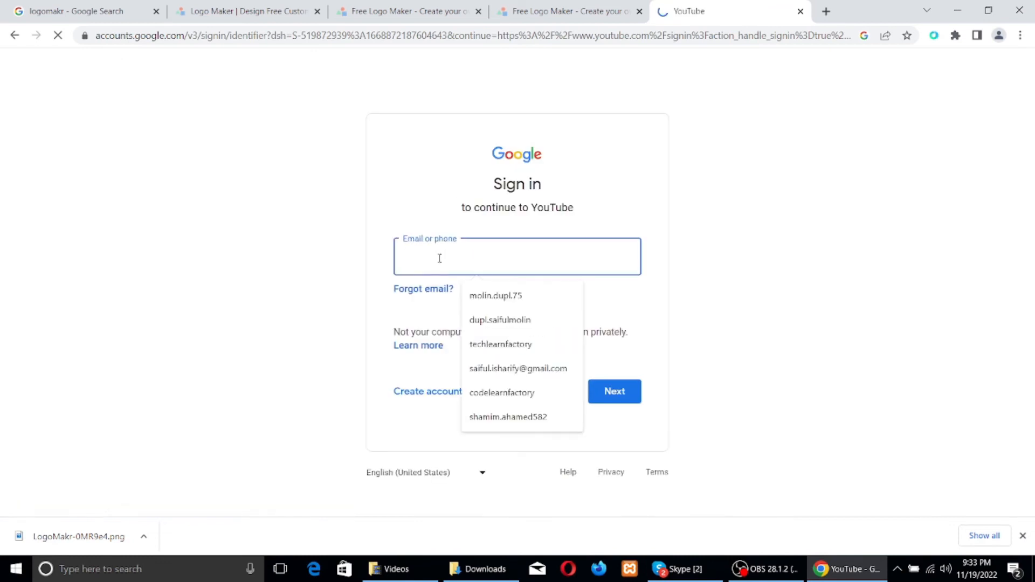
pyautogui.click(490, 351)
pyautogui.click(618, 393)
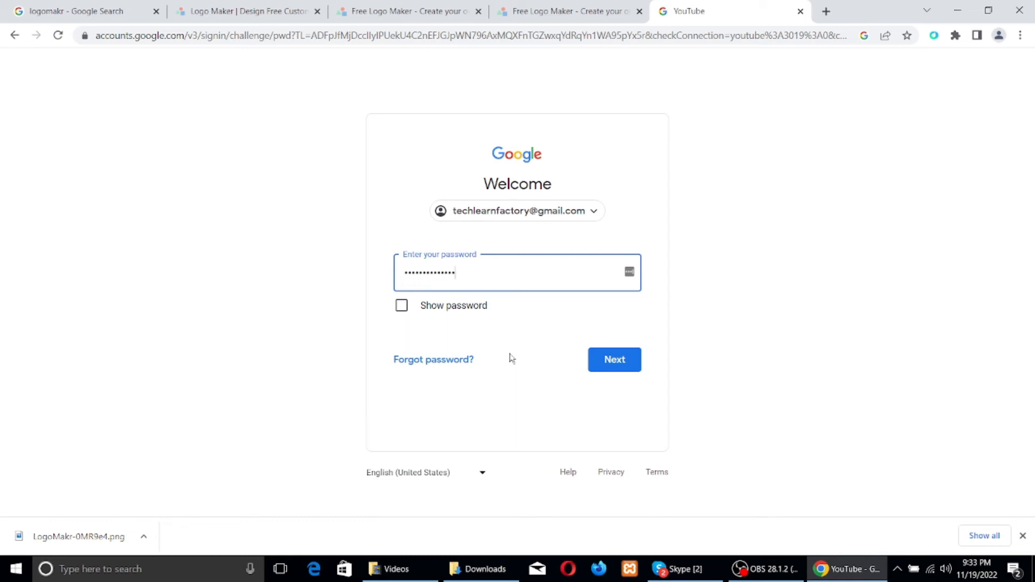
pyautogui.press('Return')
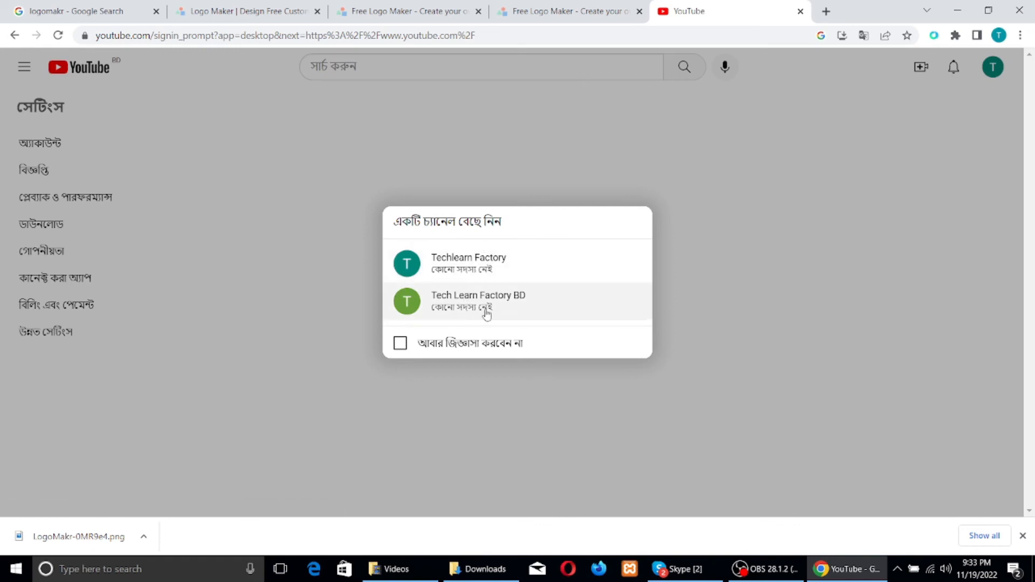
pyautogui.click(504, 275)
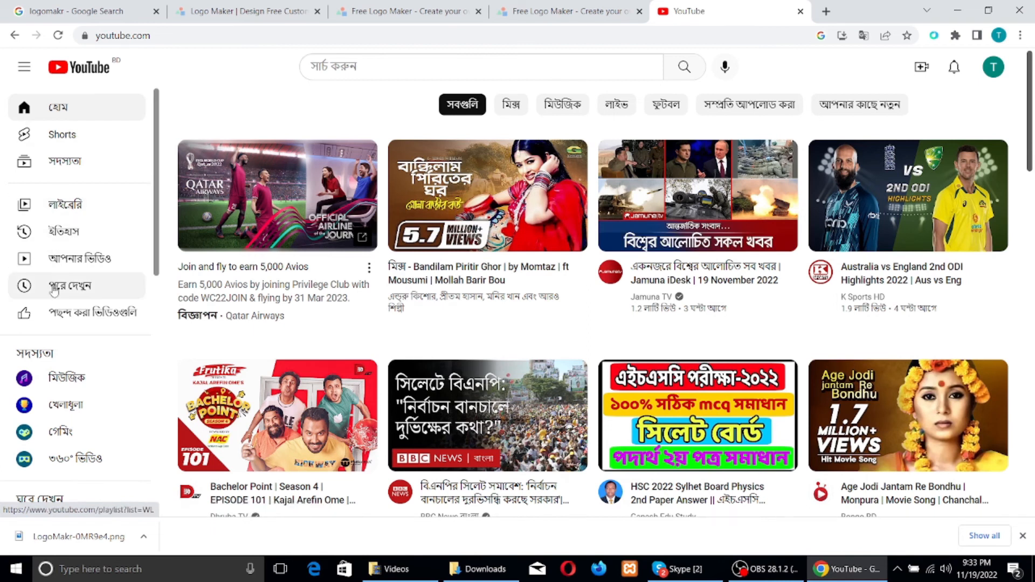
# Look through the YouTube home feed and sidebar, and open the account settings page
pyautogui.scroll(-6, 457, 179)
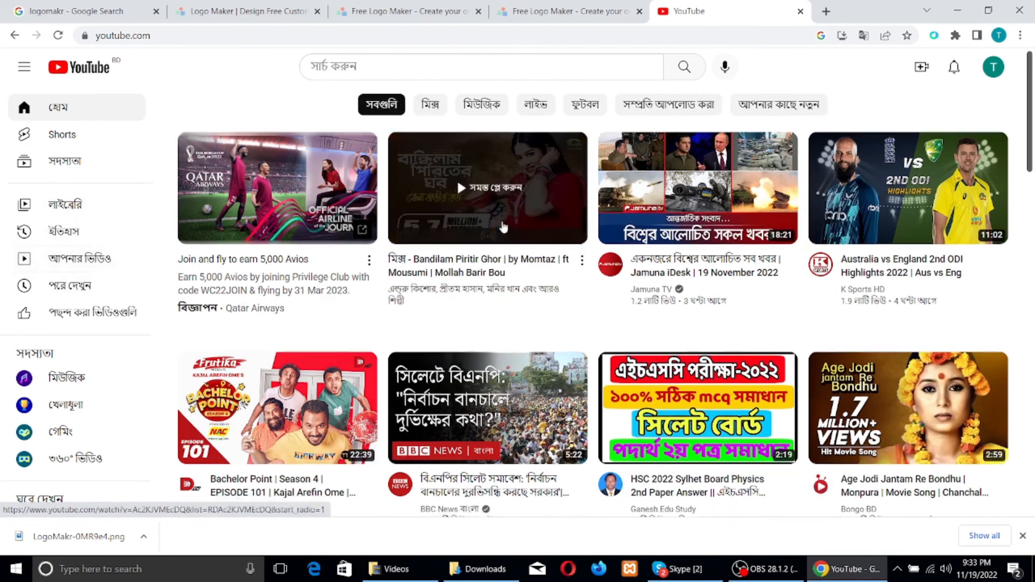
pyautogui.scroll(-5, 443, 259)
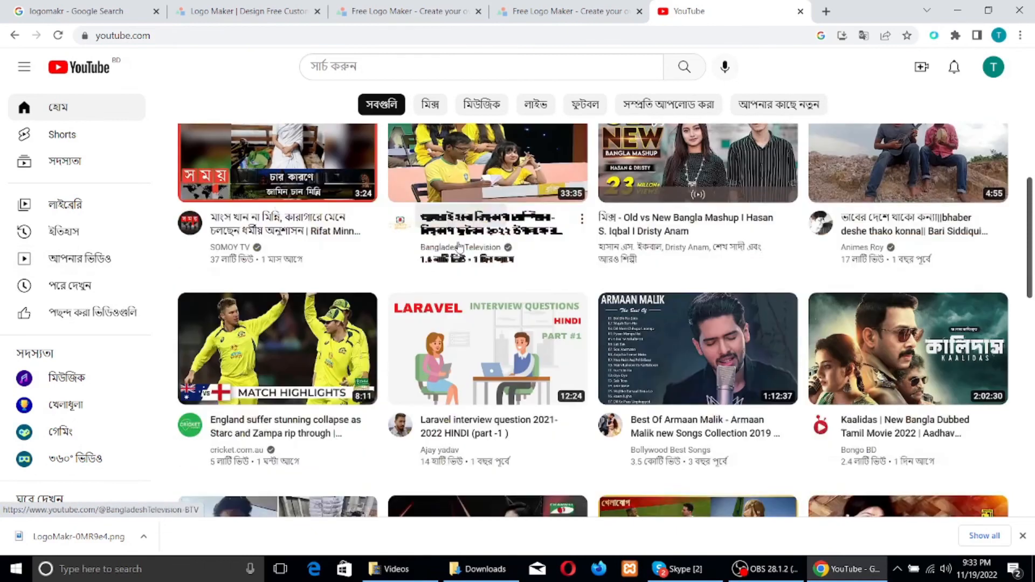
pyautogui.scroll(11, 444, 259)
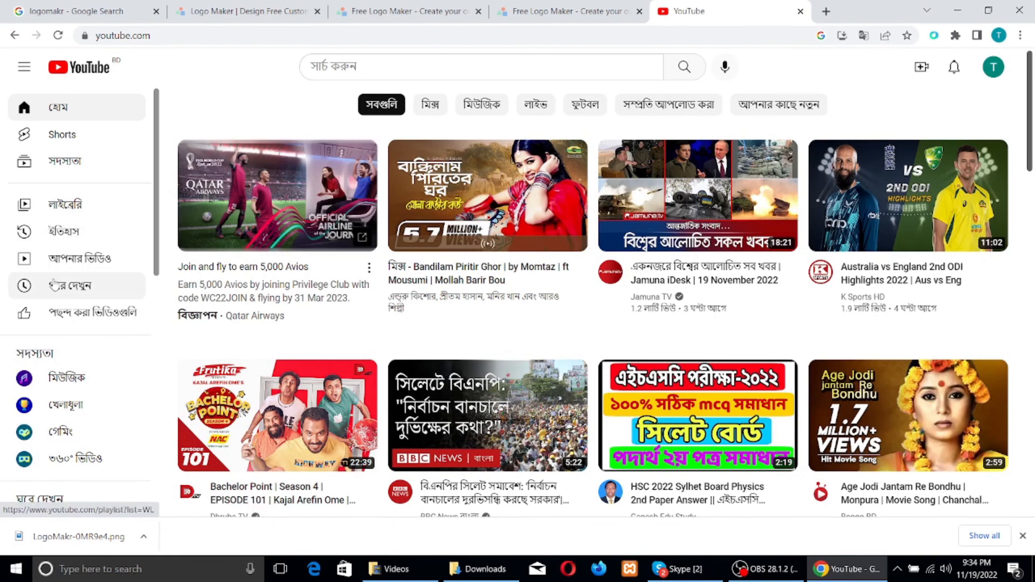
pyautogui.scroll(-1, 120, 312)
pyautogui.scroll(-4, 120, 312)
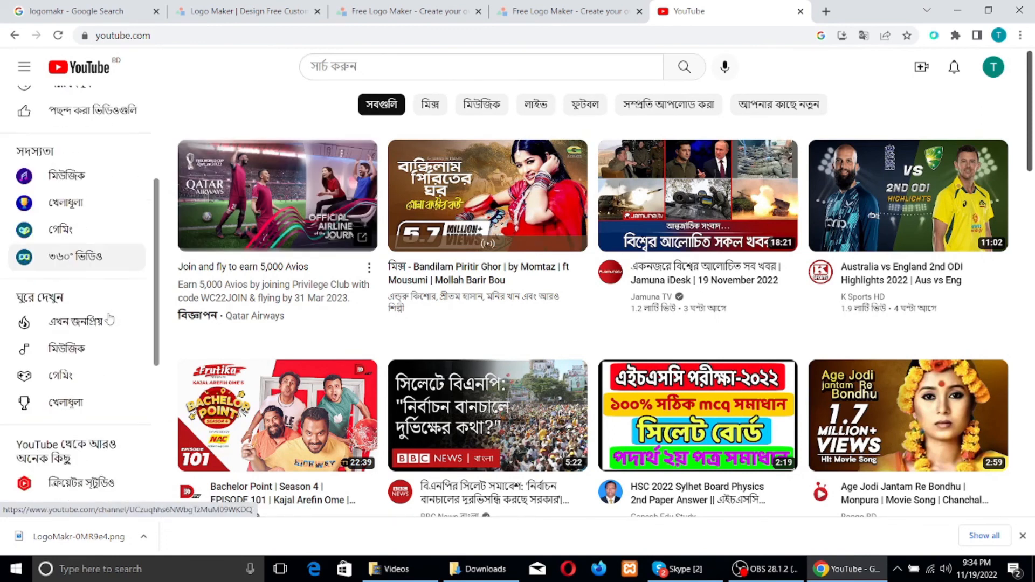
pyautogui.click(60, 344)
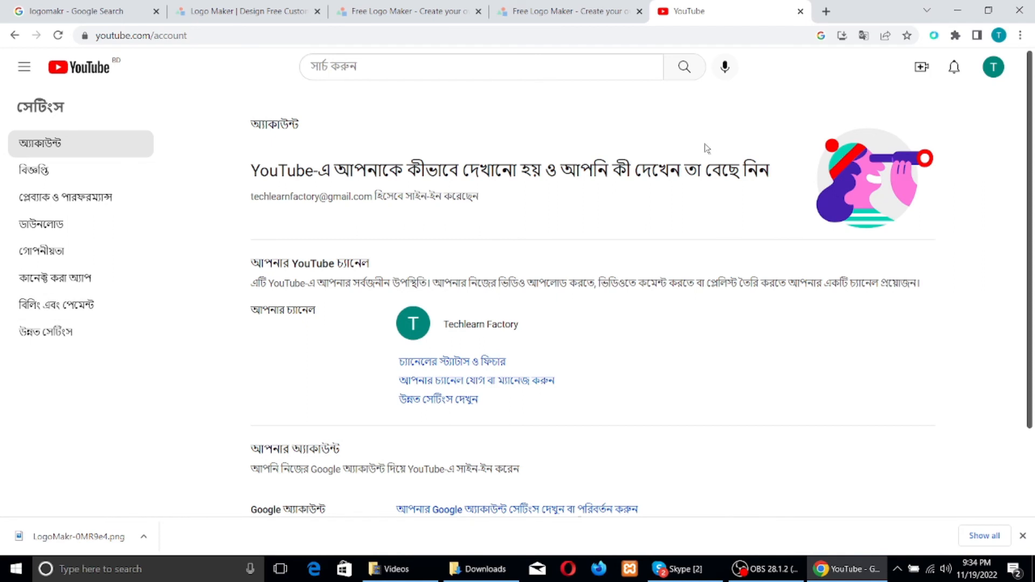
# Open the Techlearn Factory channel page and go to its branding customization in YouTube Studio
pyautogui.click(995, 68)
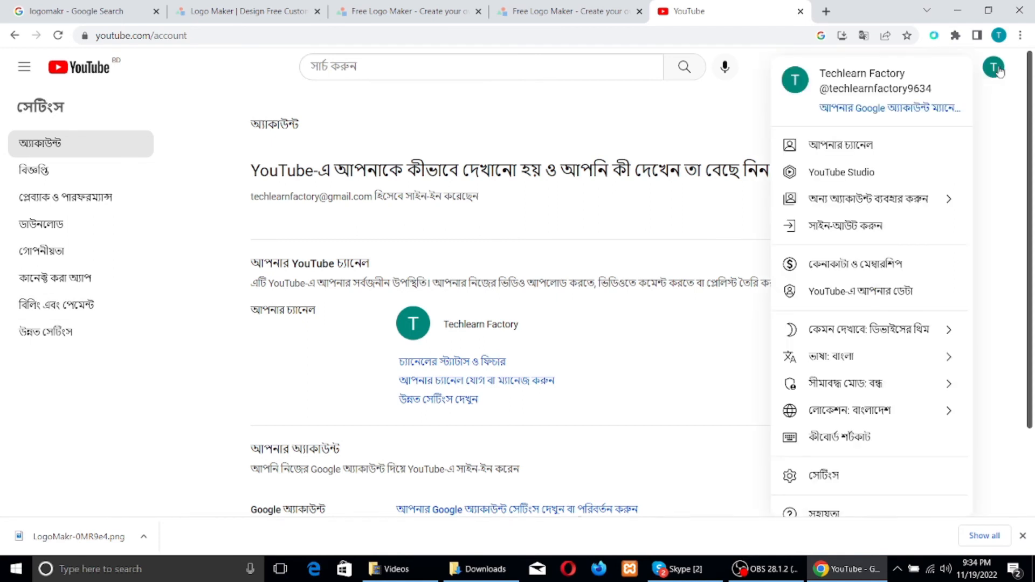
pyautogui.click(833, 152)
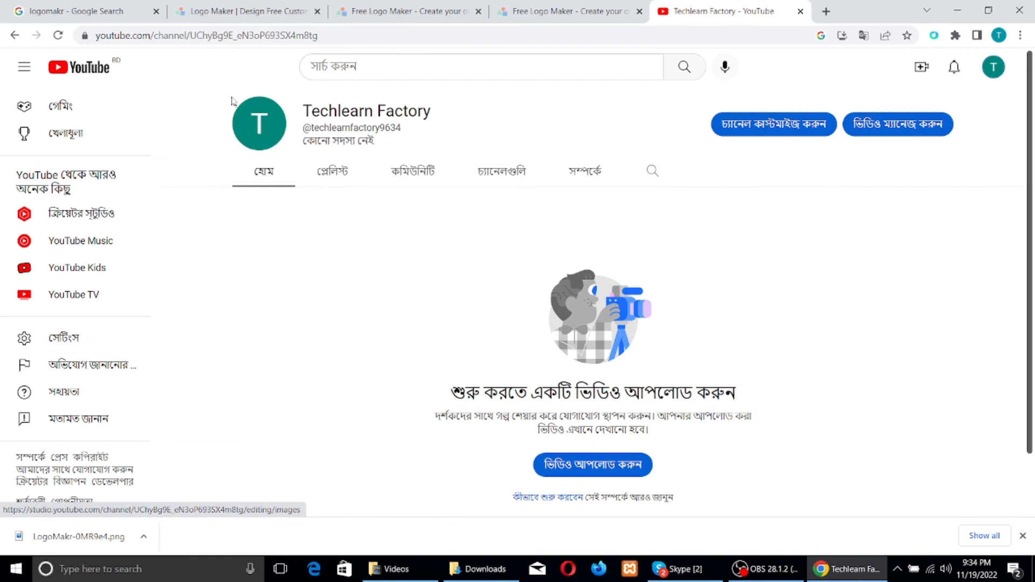
pyautogui.click(260, 124)
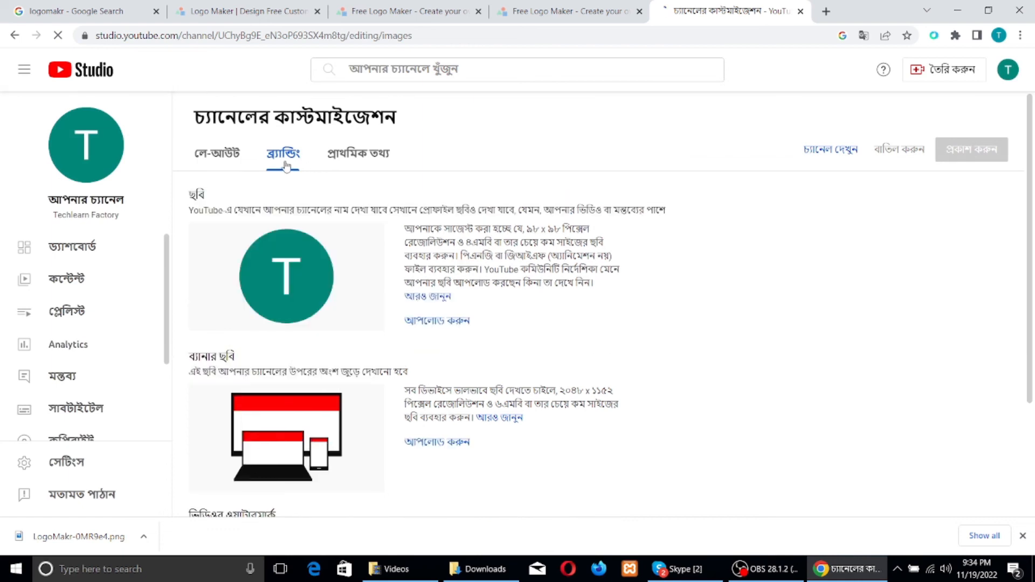
pyautogui.scroll(-2, 269, 282)
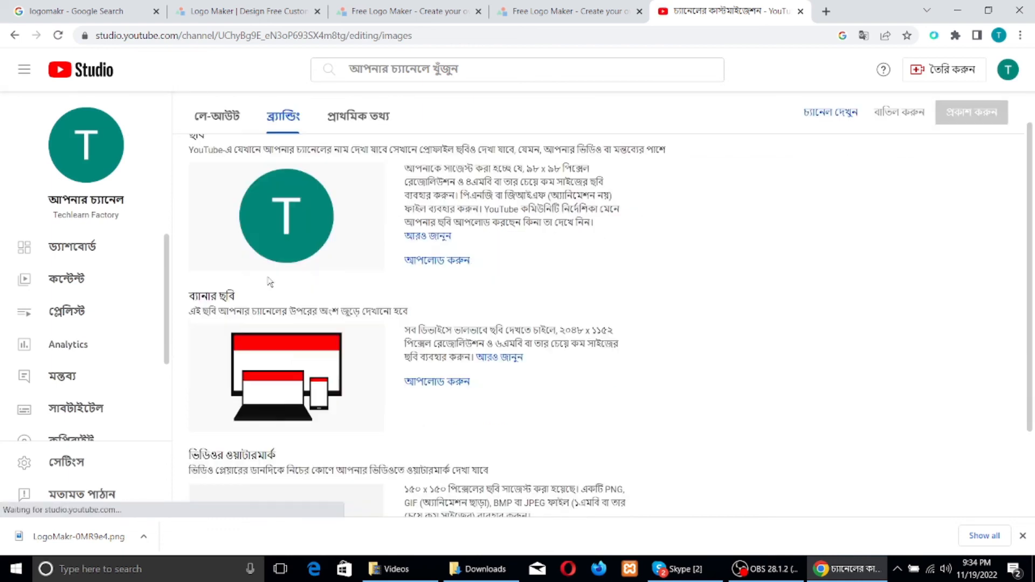
pyautogui.scroll(-1, 268, 282)
pyautogui.scroll(2, 262, 281)
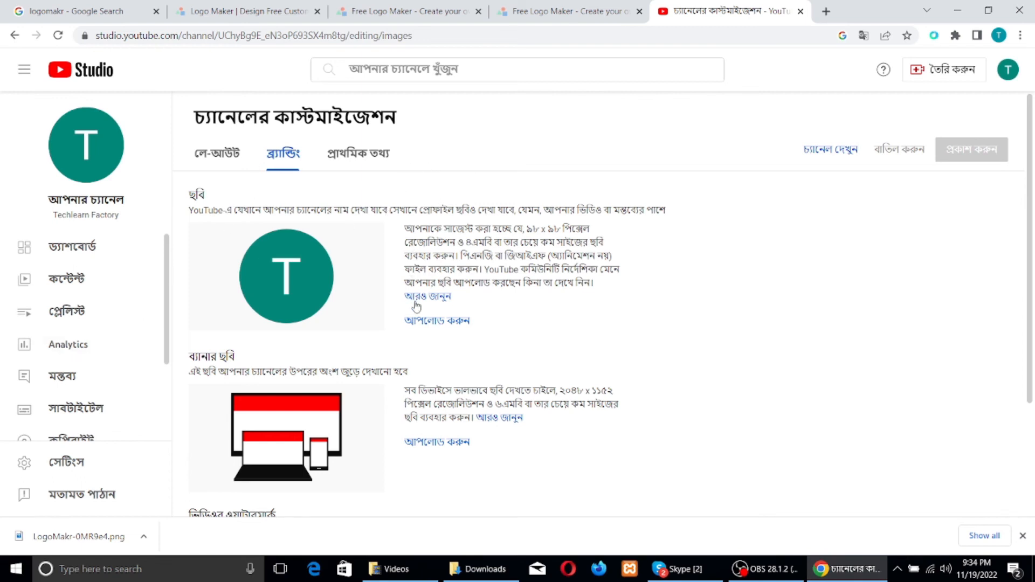
# Upload LogoMakr-0MR9e4.png from the Downloads folder as the channel's profile picture
pyautogui.click(415, 322)
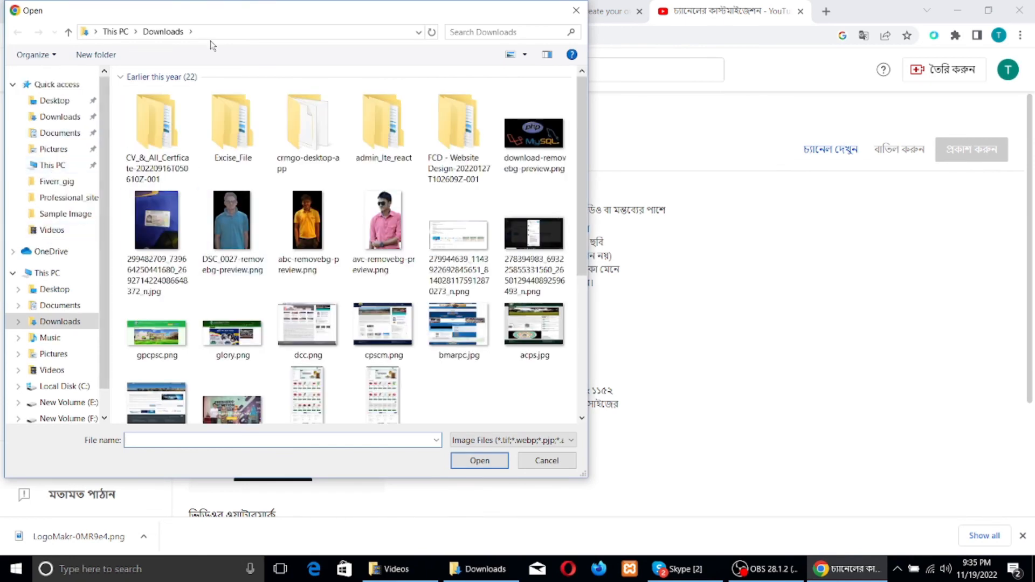
pyautogui.moveTo(222, 18); pyautogui.dragTo(516, 79)
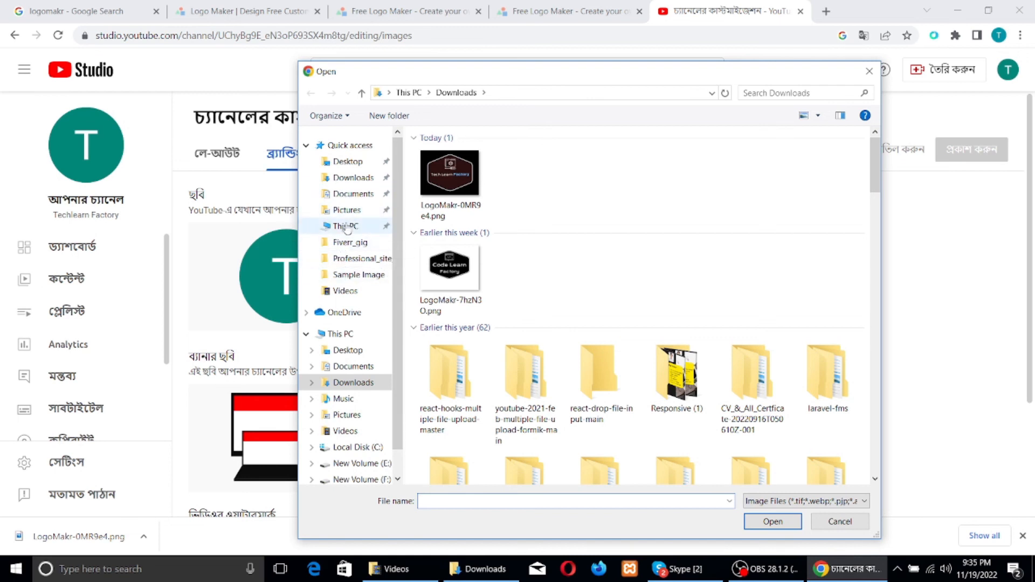
pyautogui.click(457, 189)
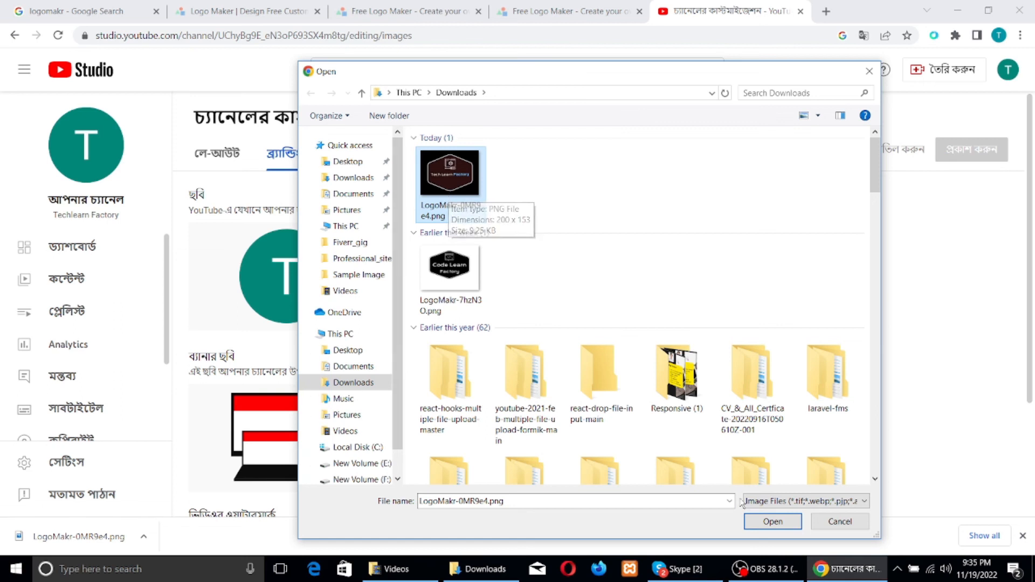
pyautogui.click(783, 526)
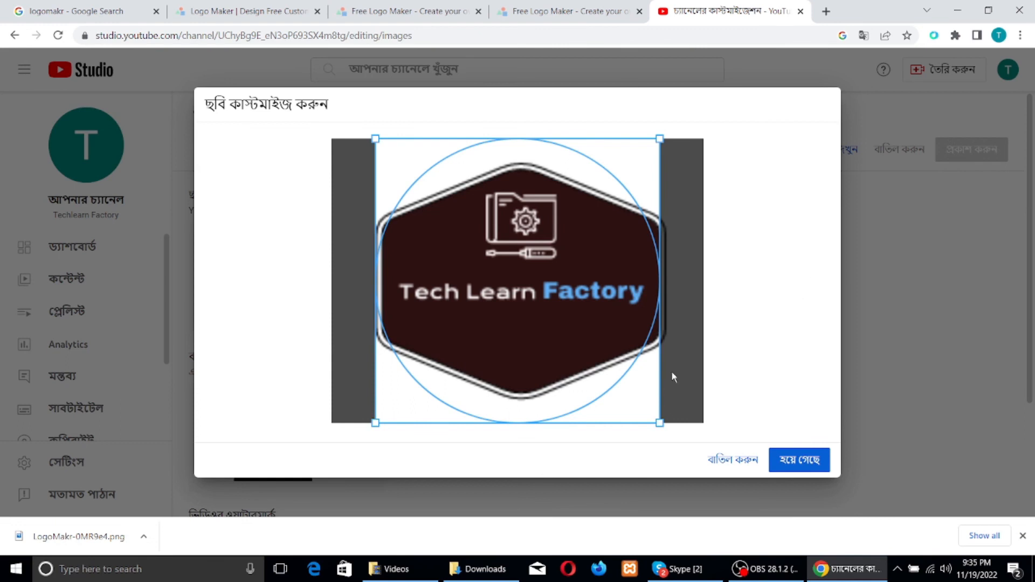
# Adjust the square crop around the logo badge, accept the profile picture, and publish the channel changes
pyautogui.moveTo(656, 421); pyautogui.dragTo(659, 384)
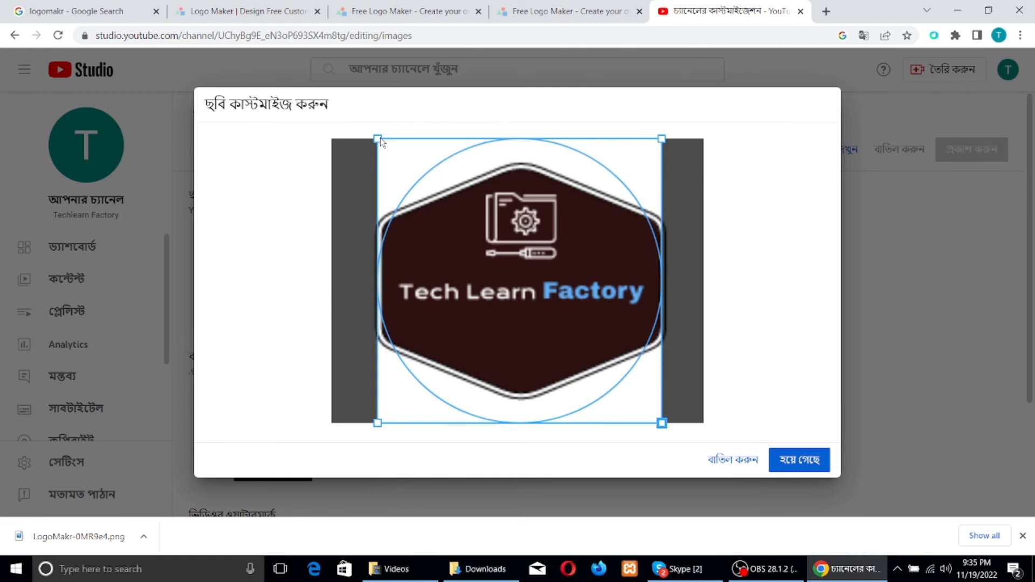
pyautogui.moveTo(377, 139); pyautogui.dragTo(352, 173)
pyautogui.click(801, 464)
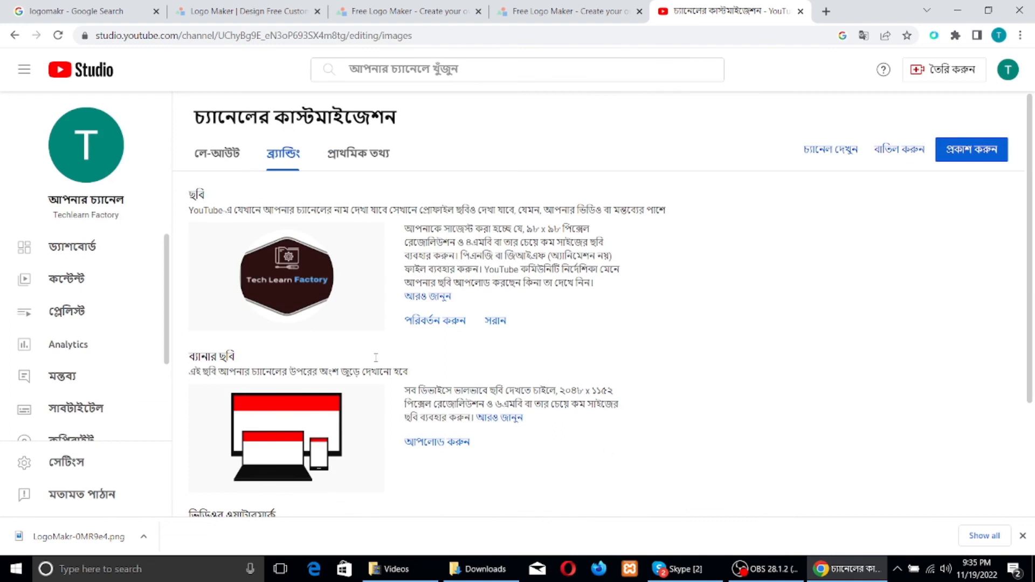
pyautogui.click(959, 153)
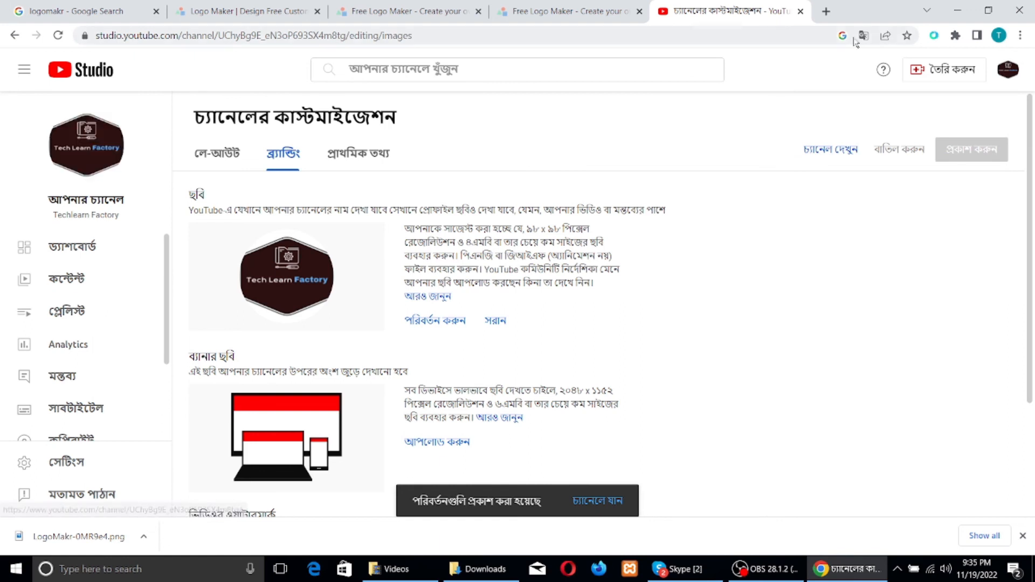
# Check the new profile picture in the account menu and compare it with the logo on the LogoMakr download page
pyautogui.click(1006, 70)
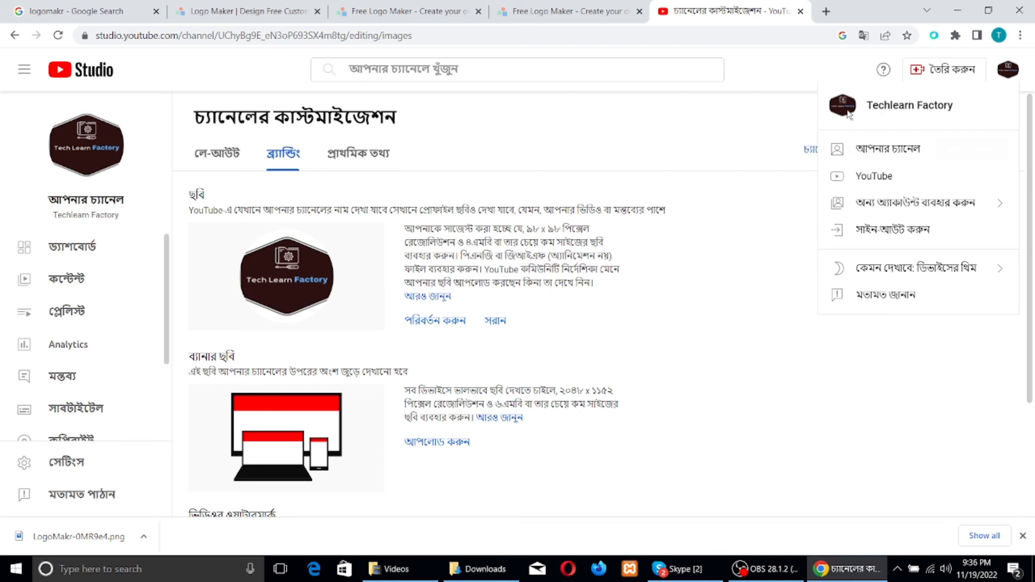
pyautogui.click(707, 378)
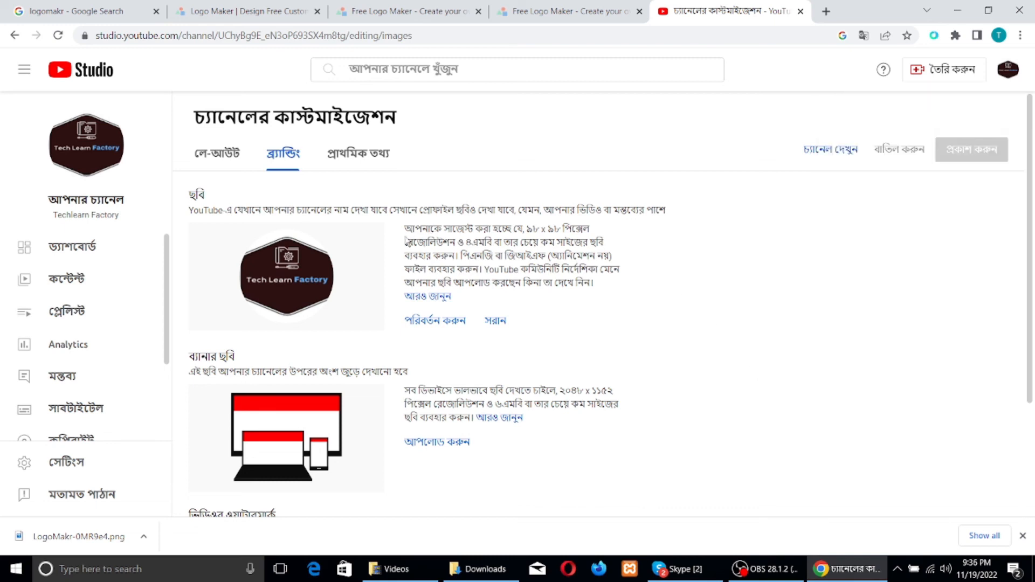
pyautogui.click(569, 10)
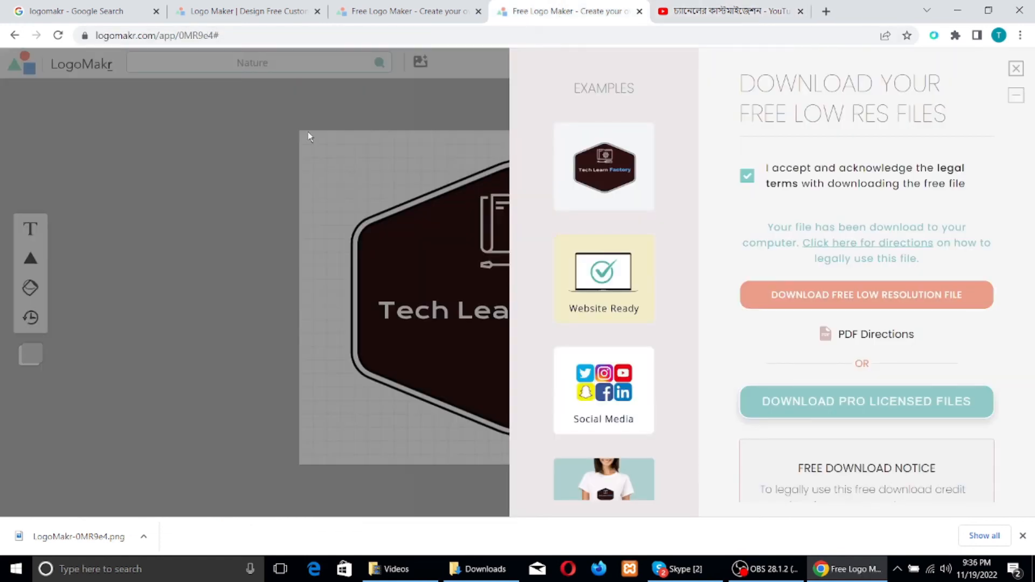
pyautogui.click(738, 9)
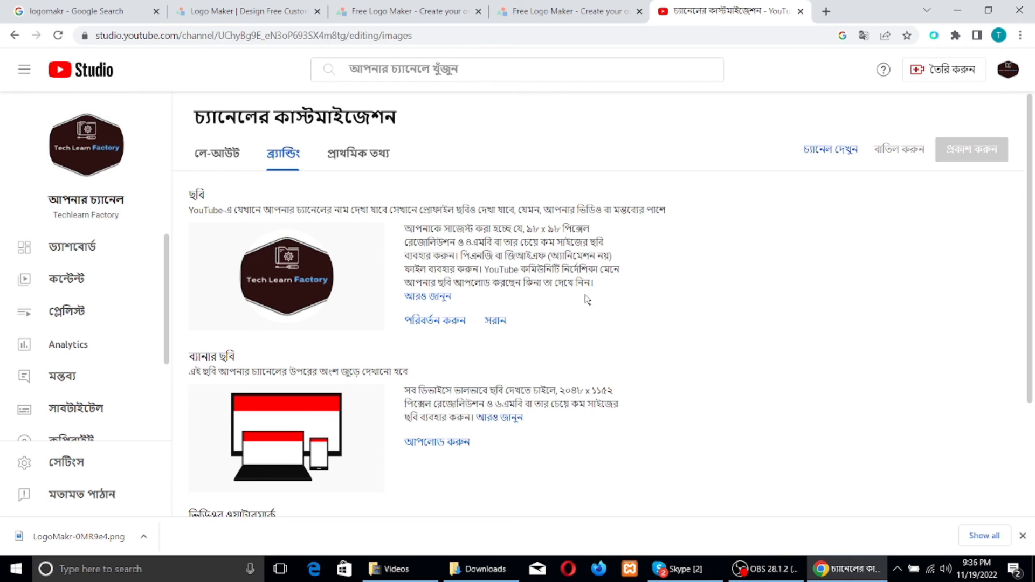
pyautogui.click(763, 569)
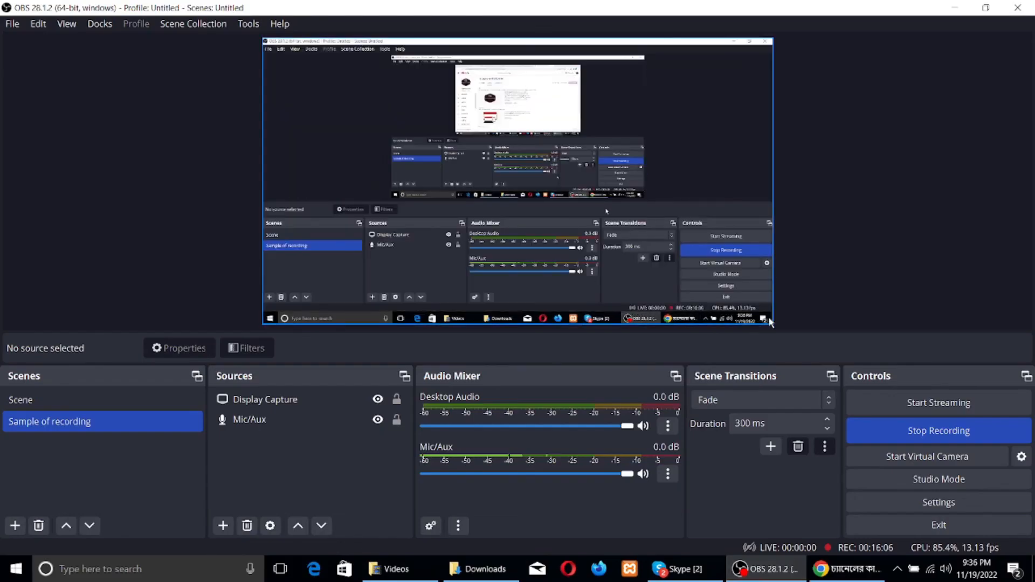